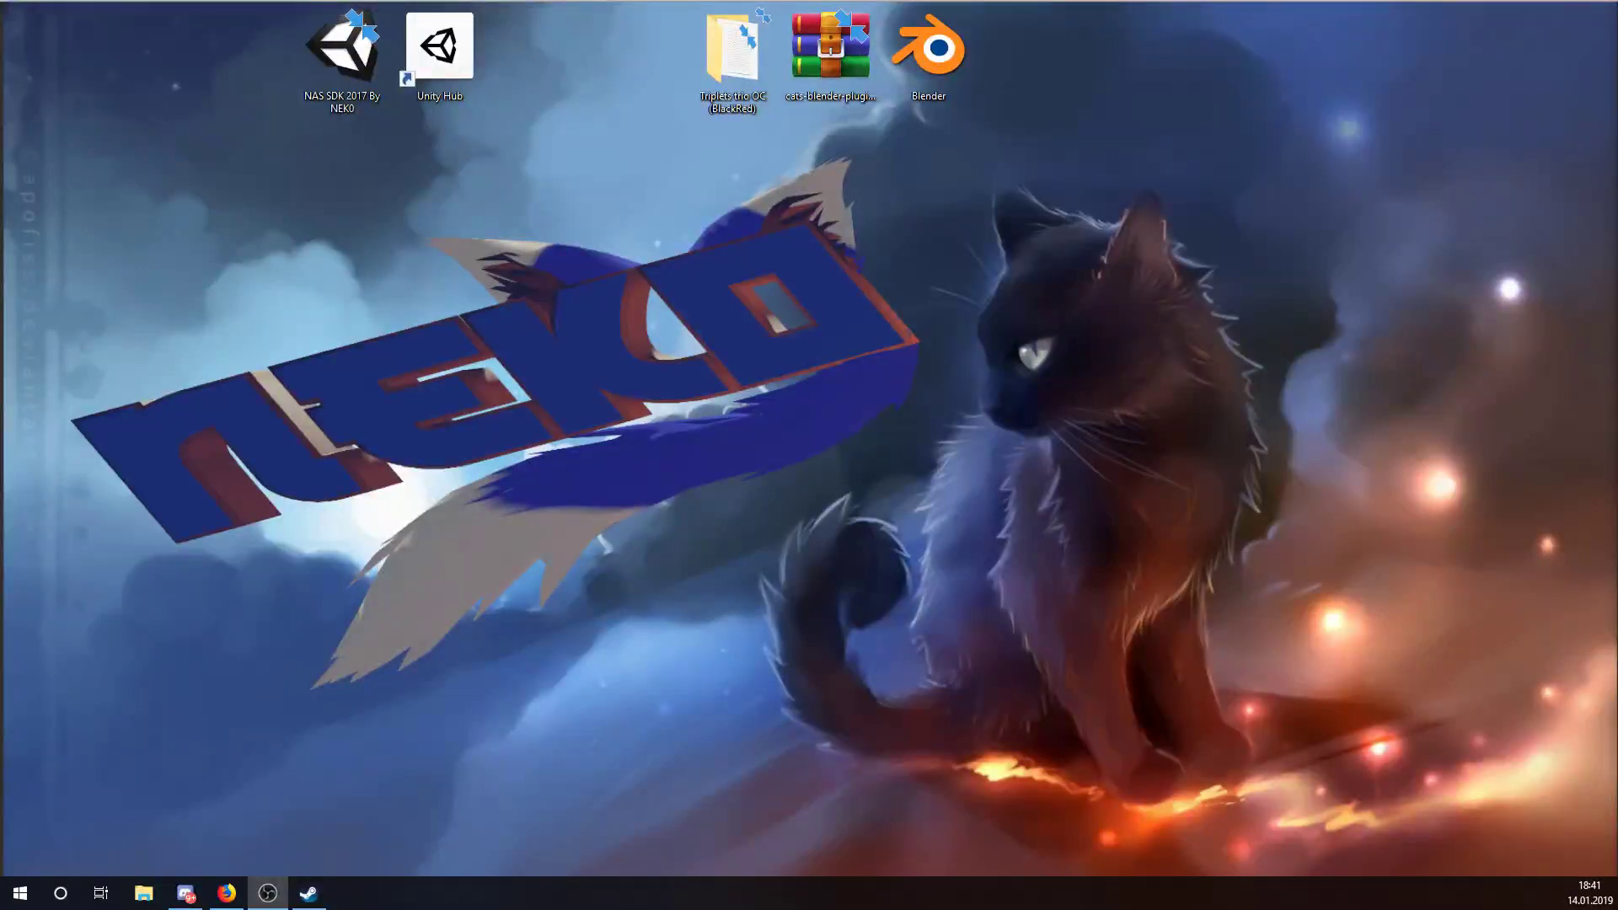
Step: Glance at the browser, then return to the desktop and select and clear several shortcuts
left_click(226, 893)
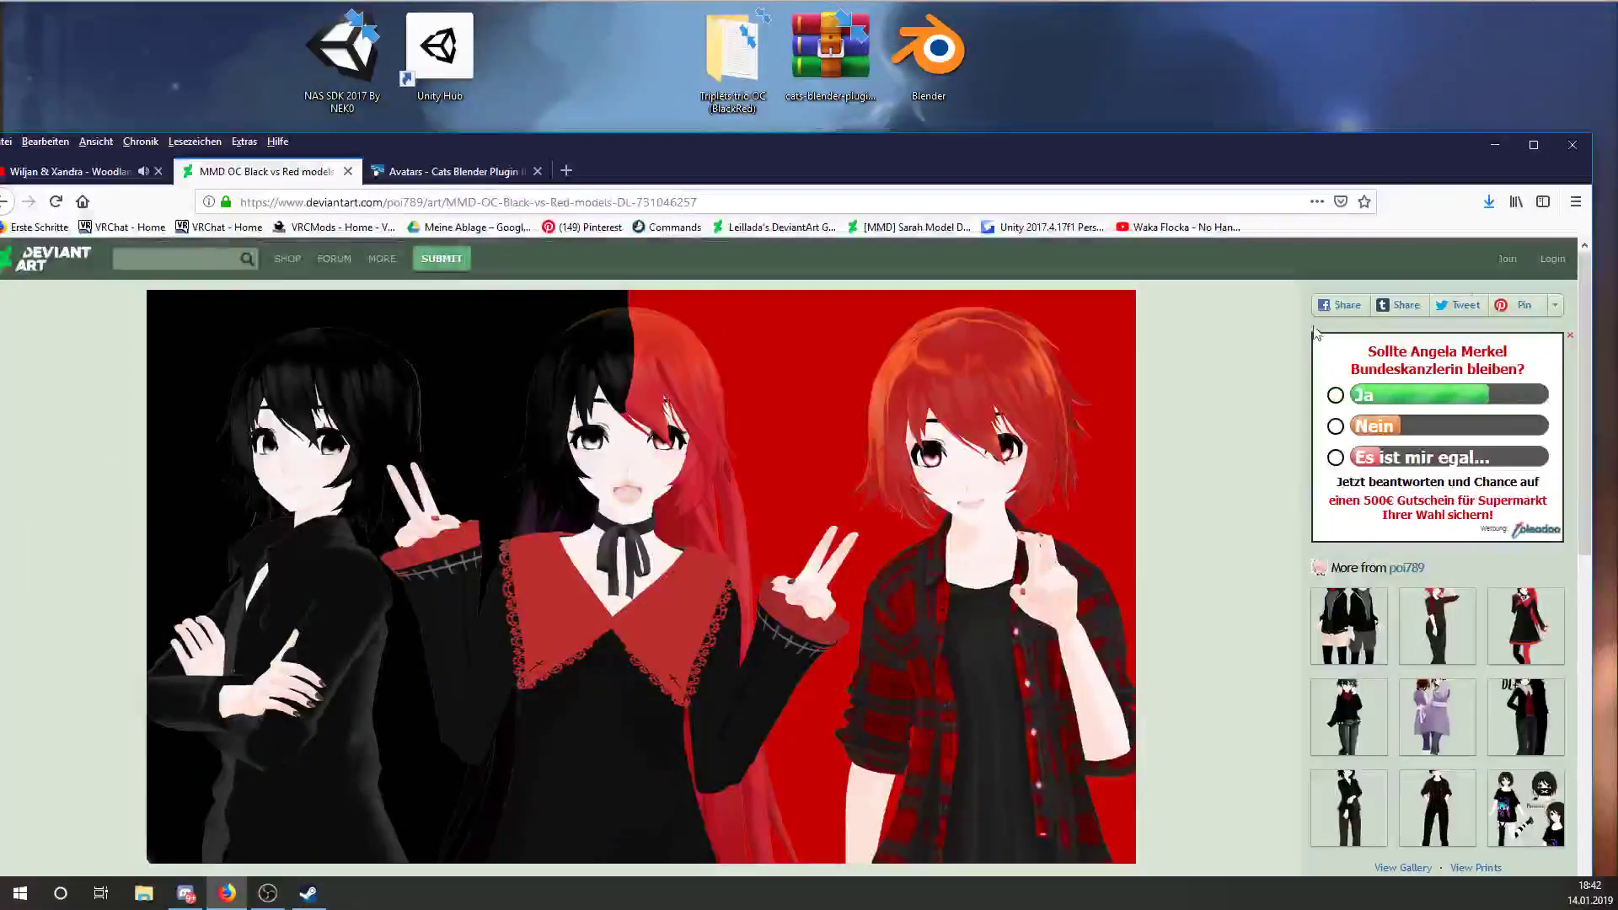
left_click(1495, 144)
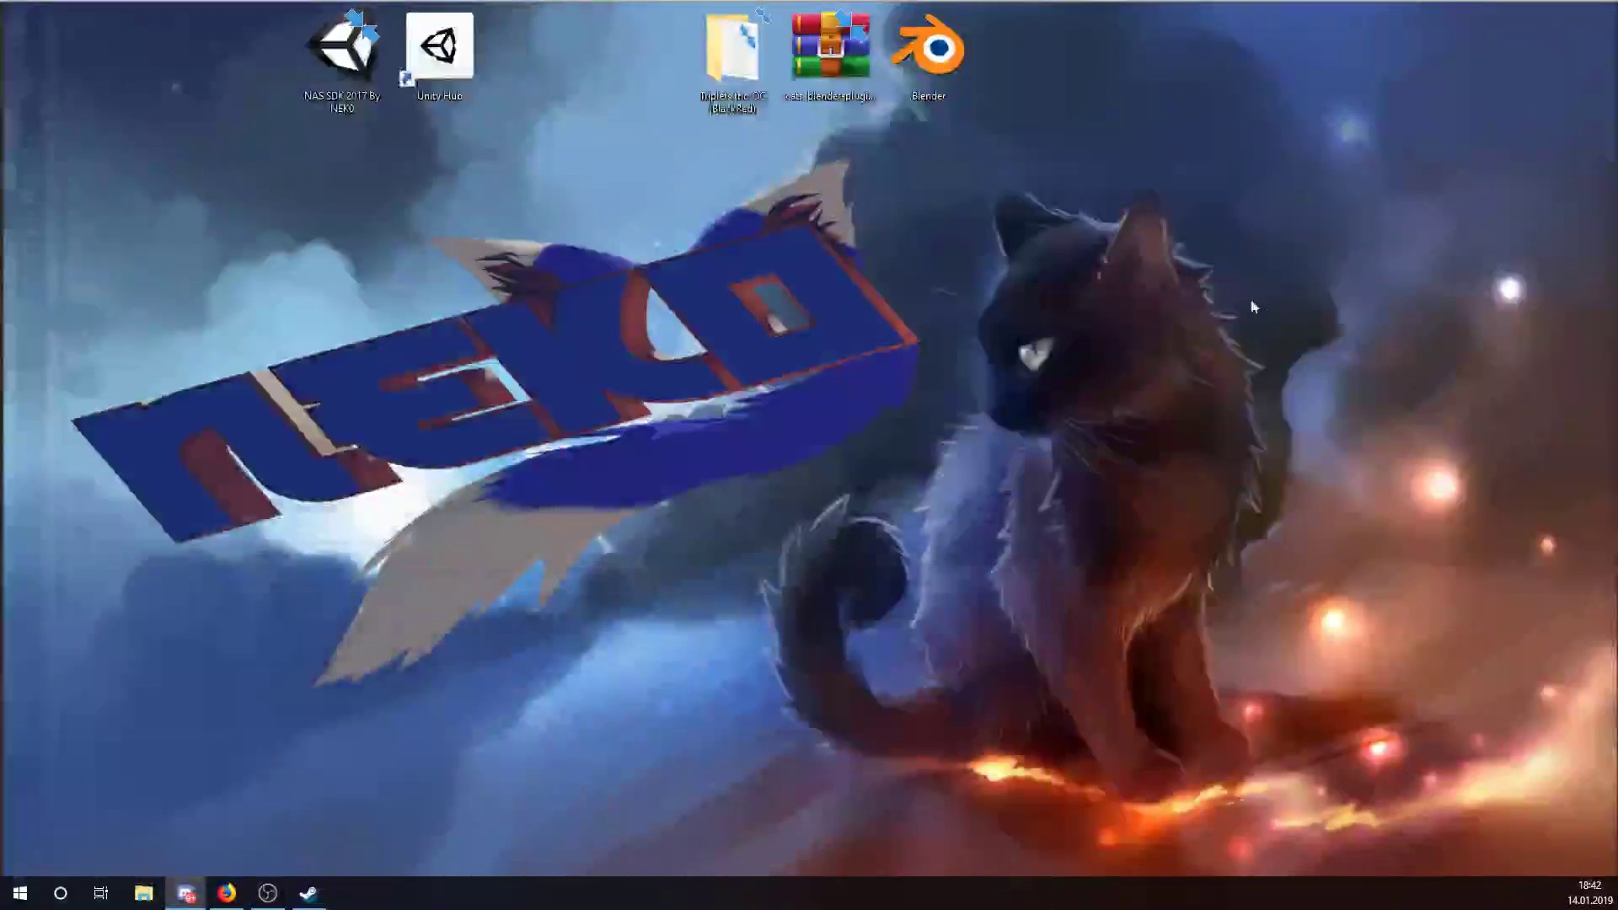
left_click_drag(638, 161, 1059, 66)
left_click(1107, 99)
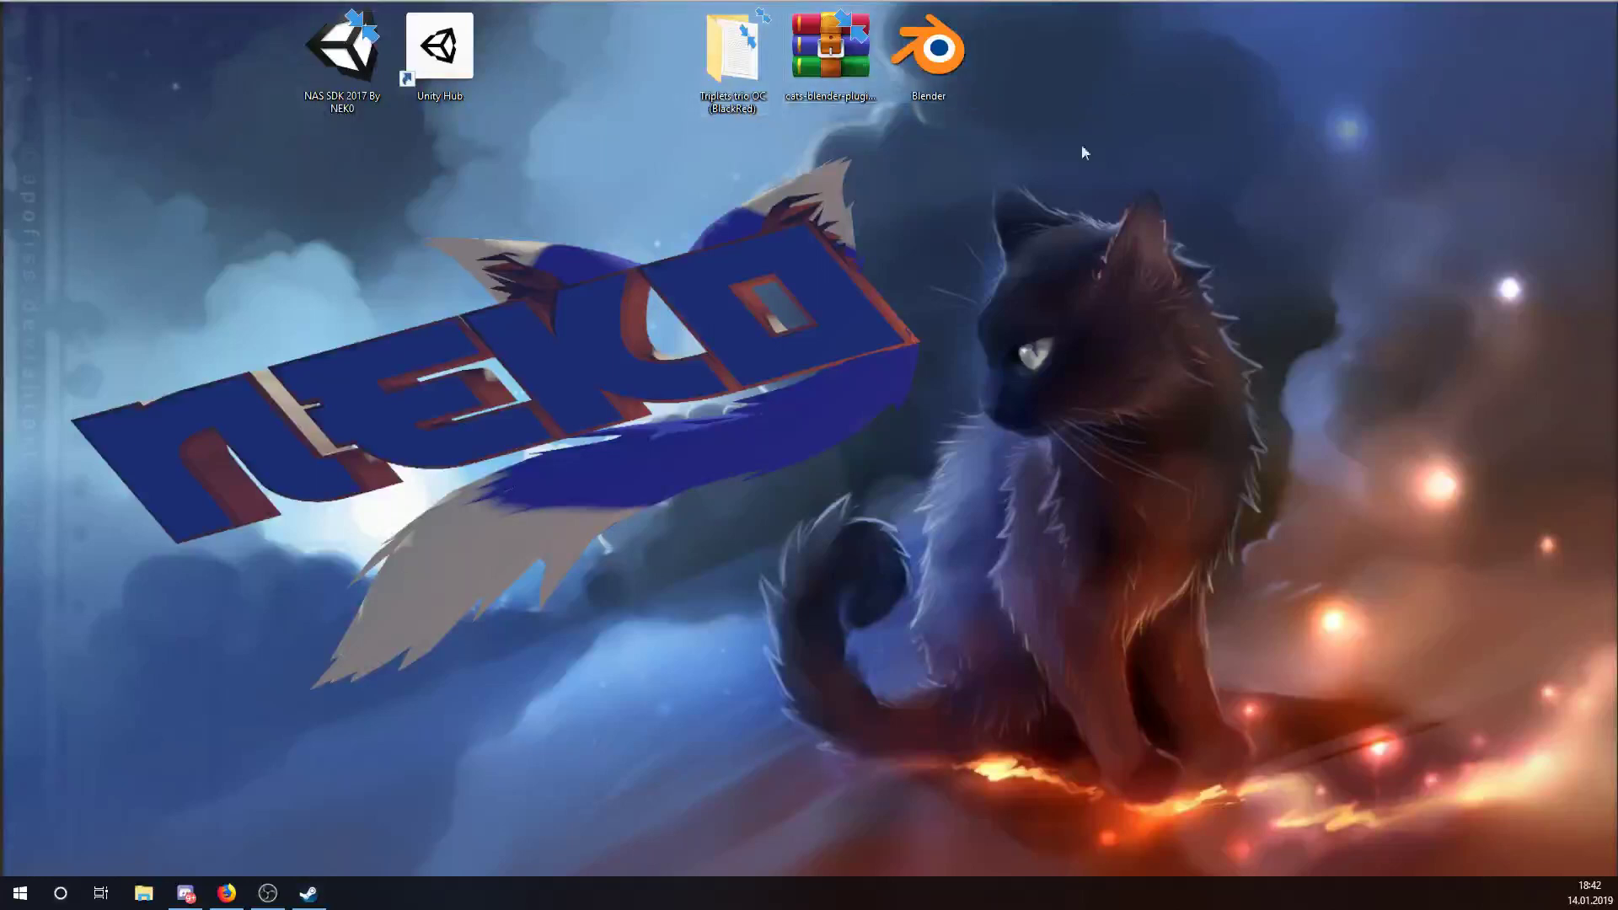
left_click_drag(585, 54, 242, 76)
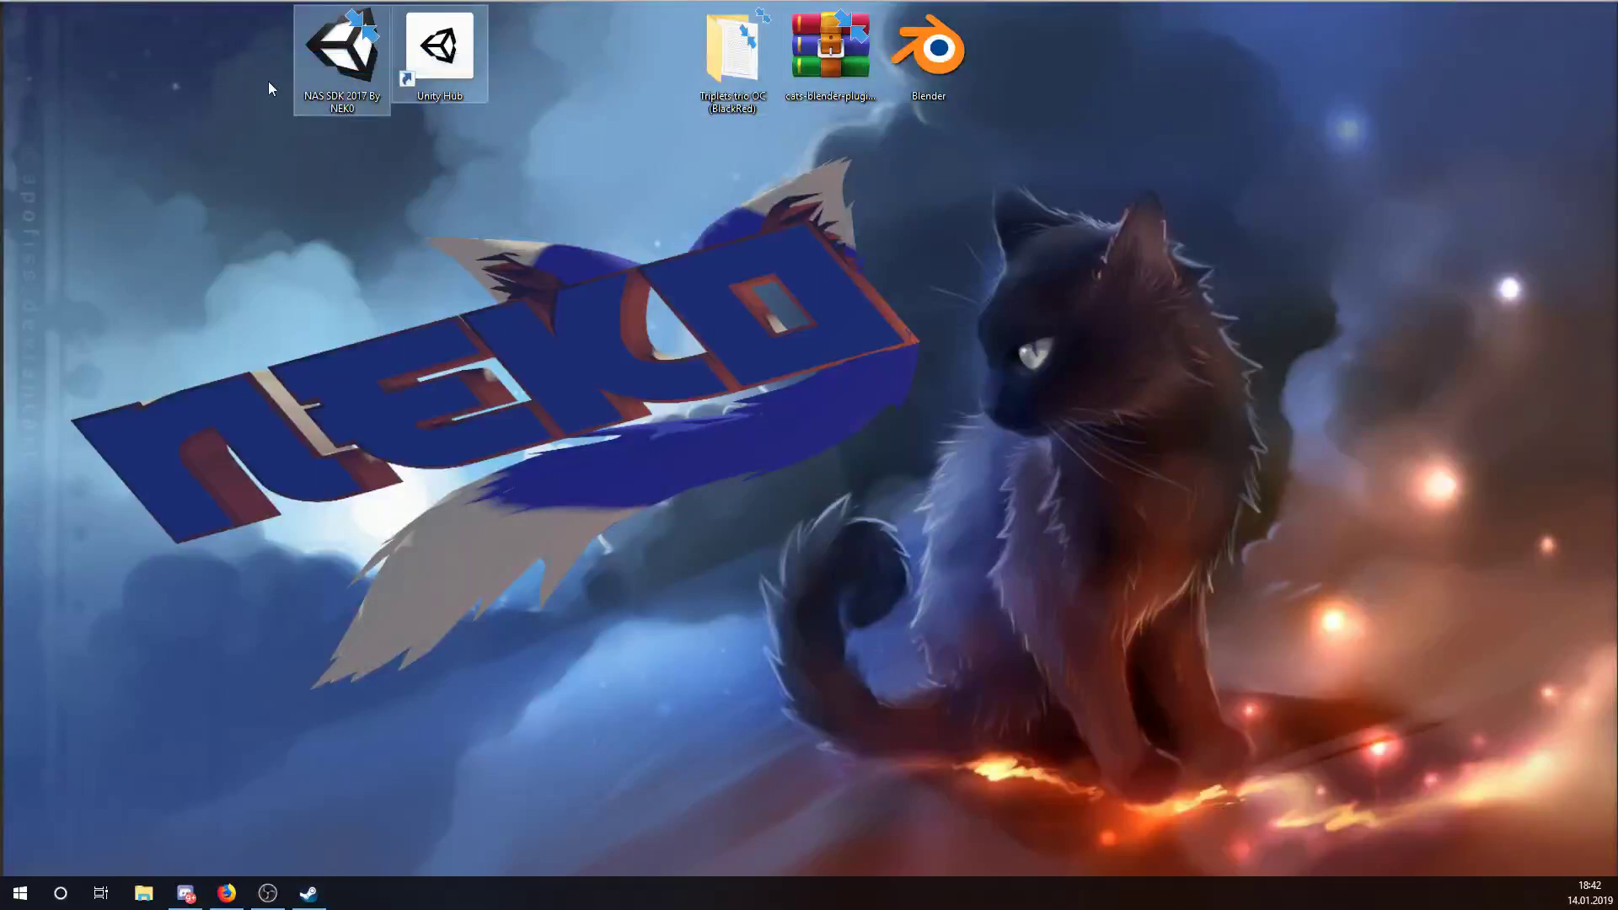
left_click(436, 311)
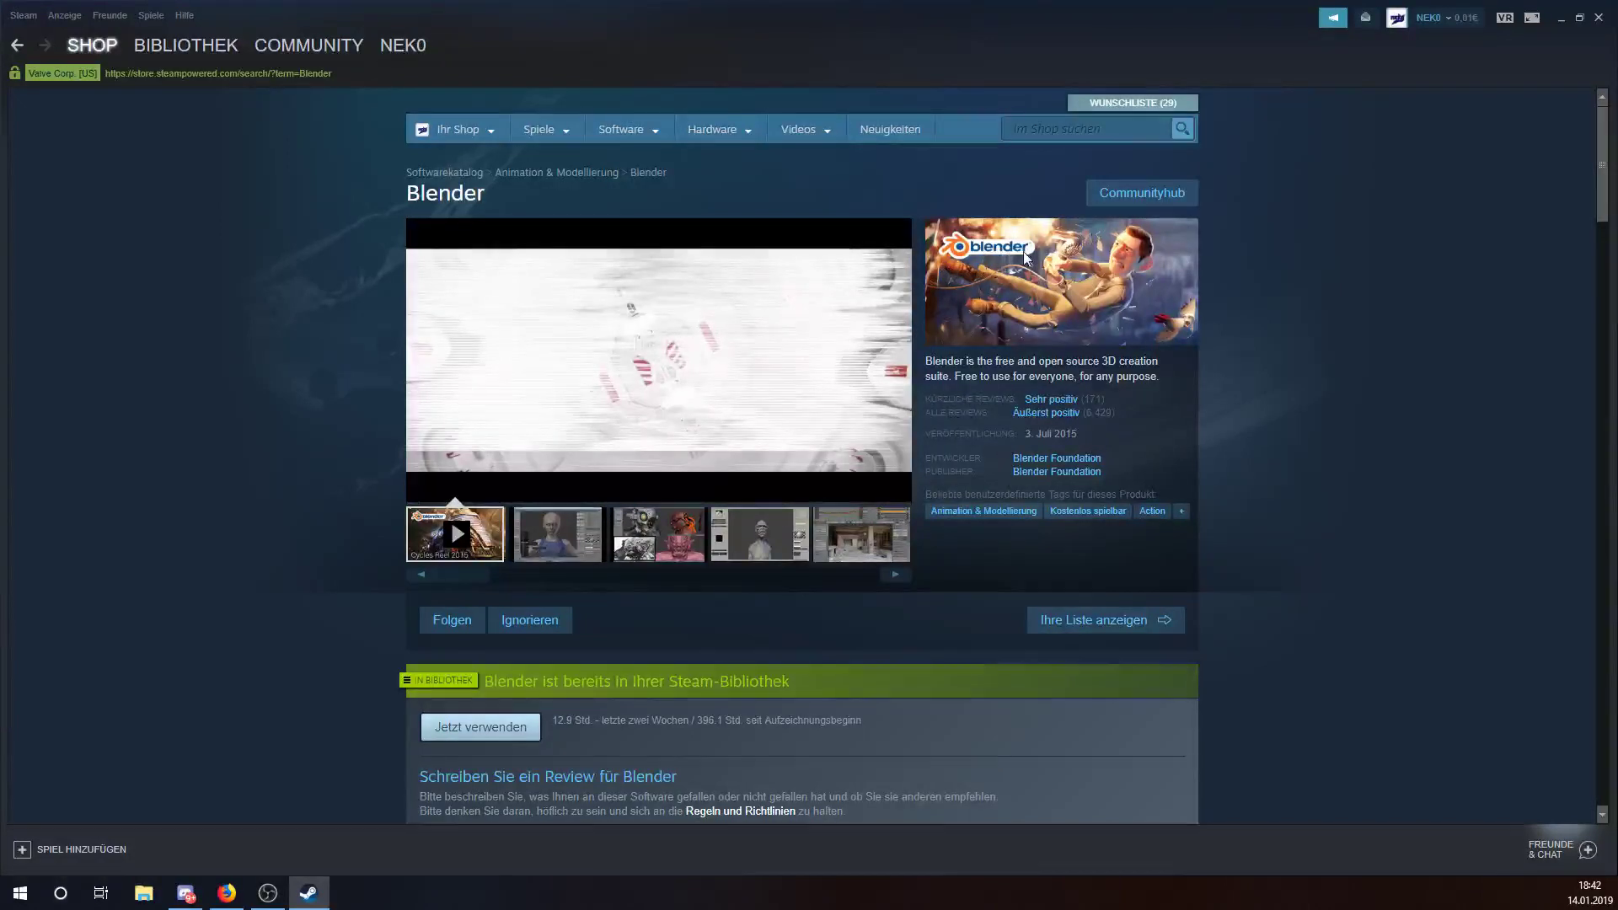
Step: Bring Firefox back and check the download line on the Cats Blender Plugin page
left_click(1565, 20)
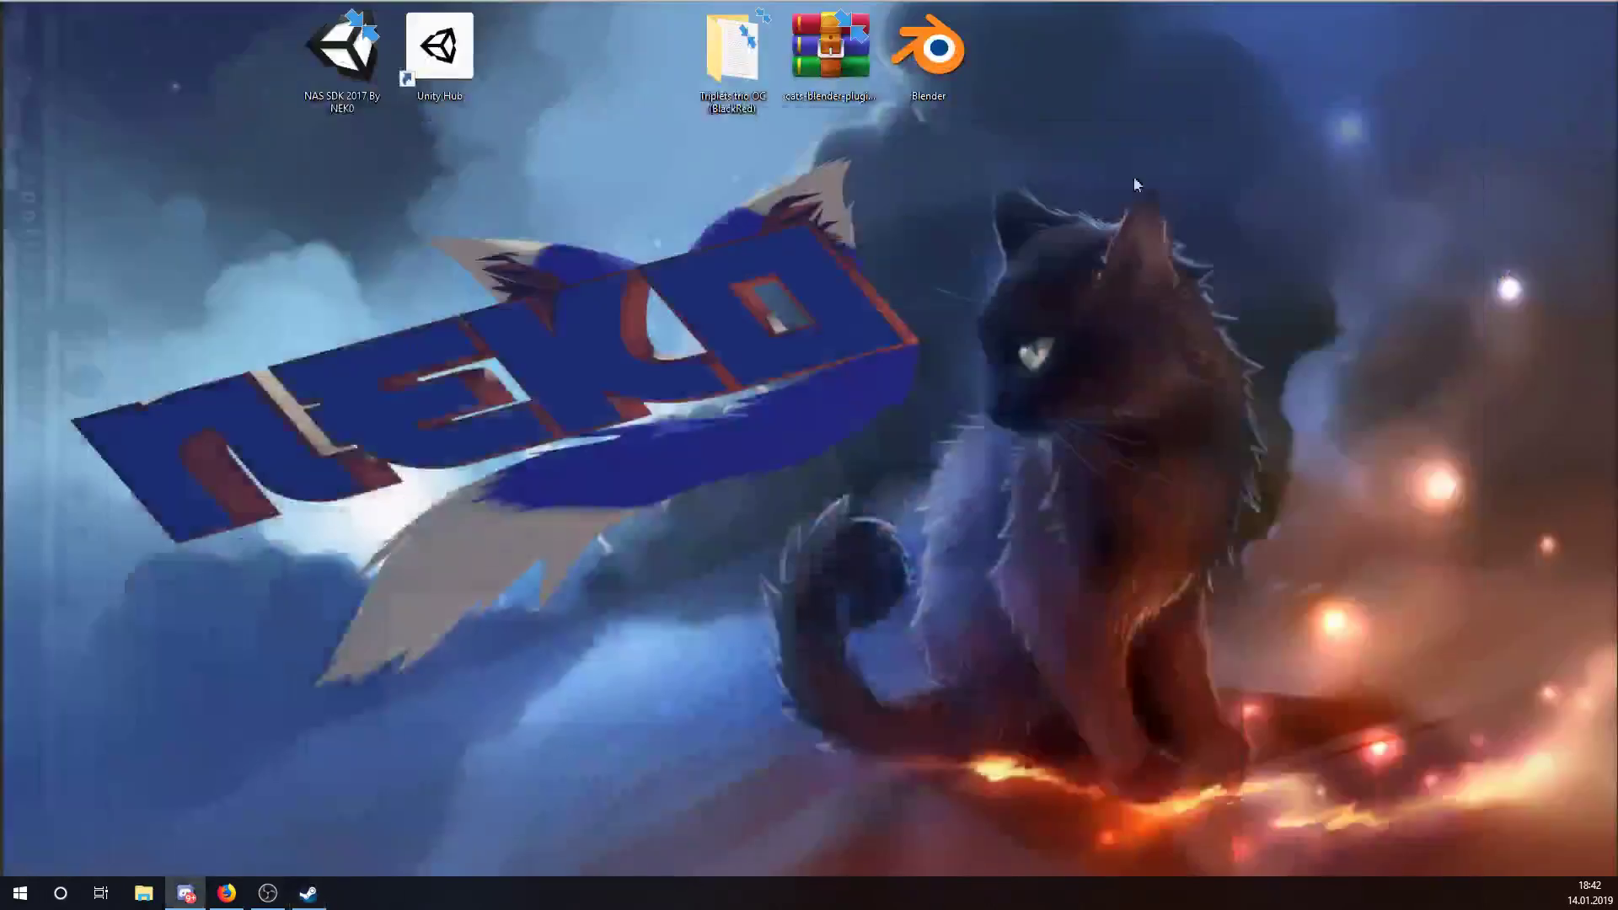
left_click(232, 900)
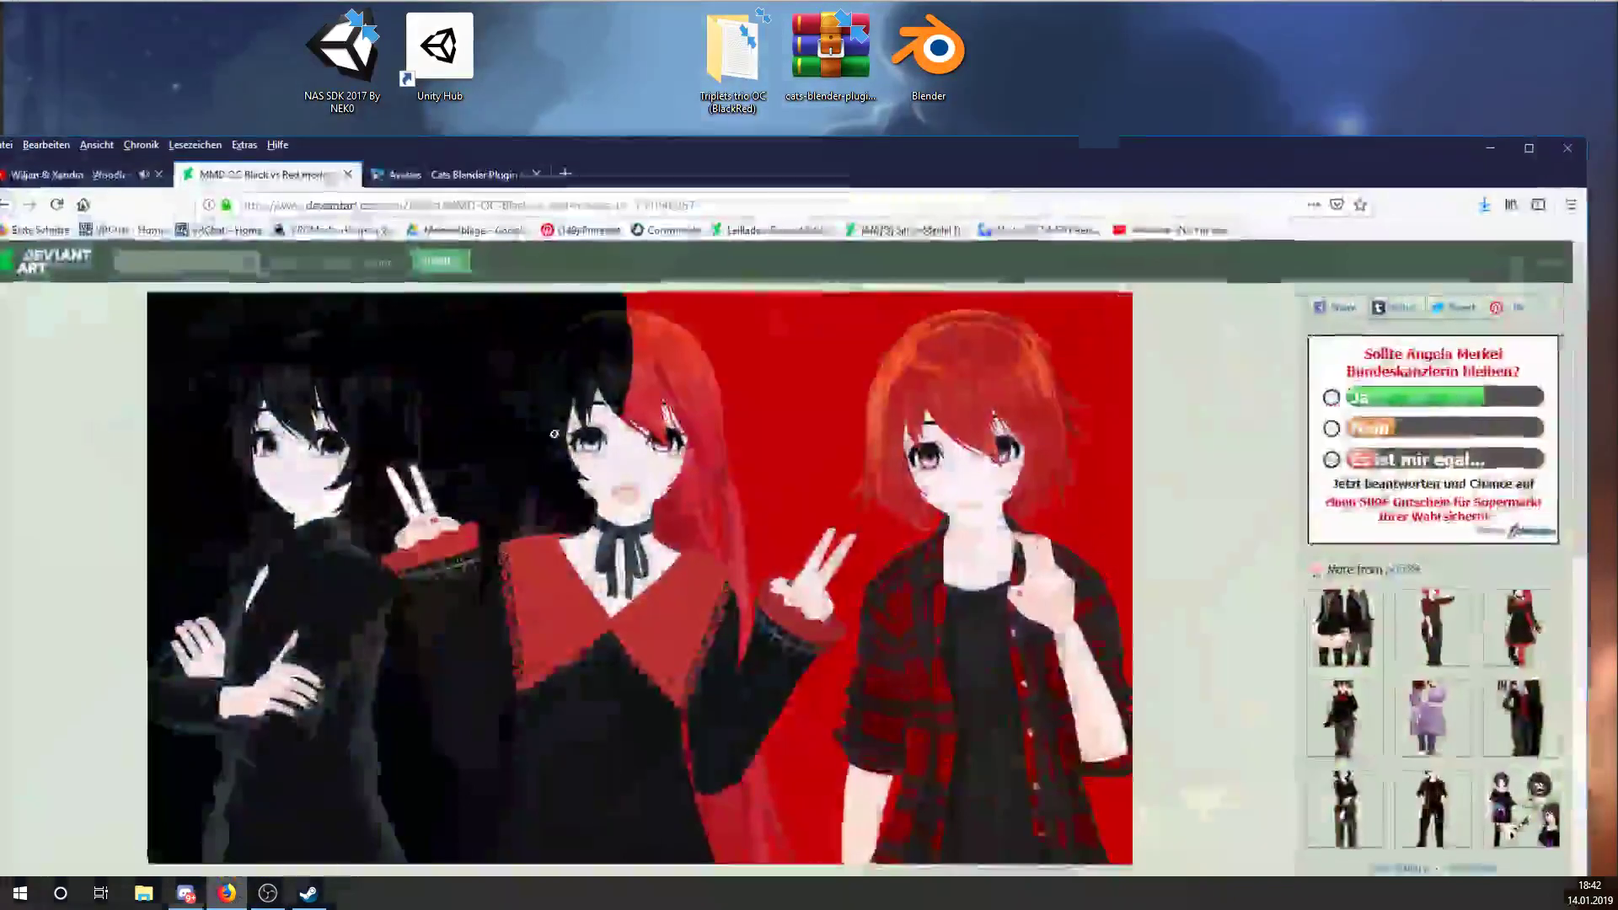
left_click(453, 171)
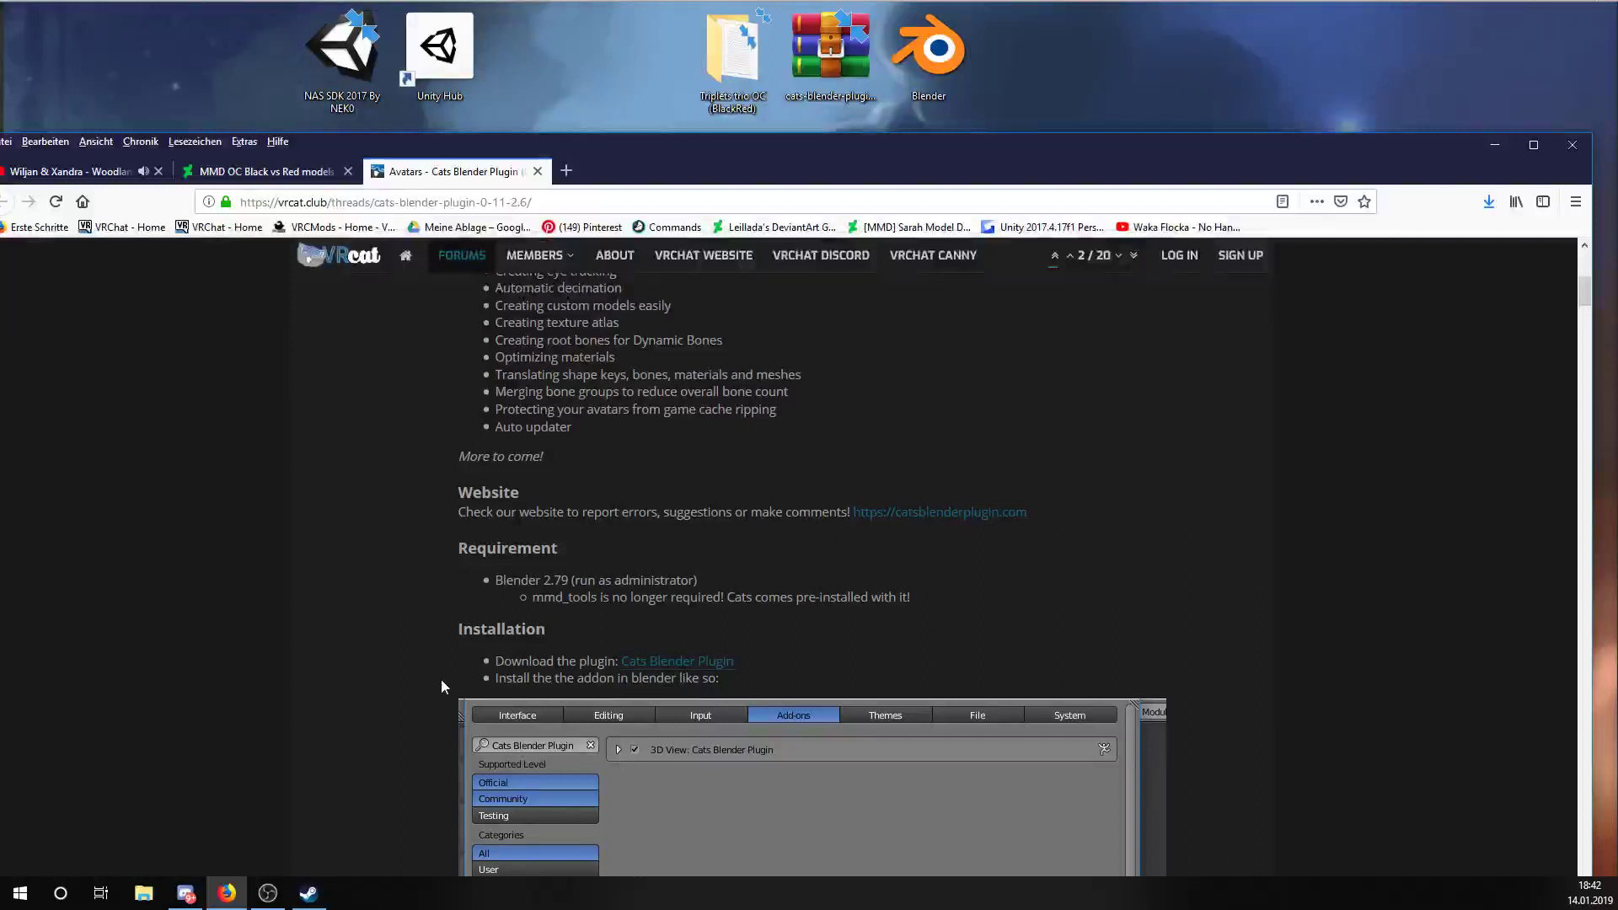
left_click_drag(442, 670, 726, 654)
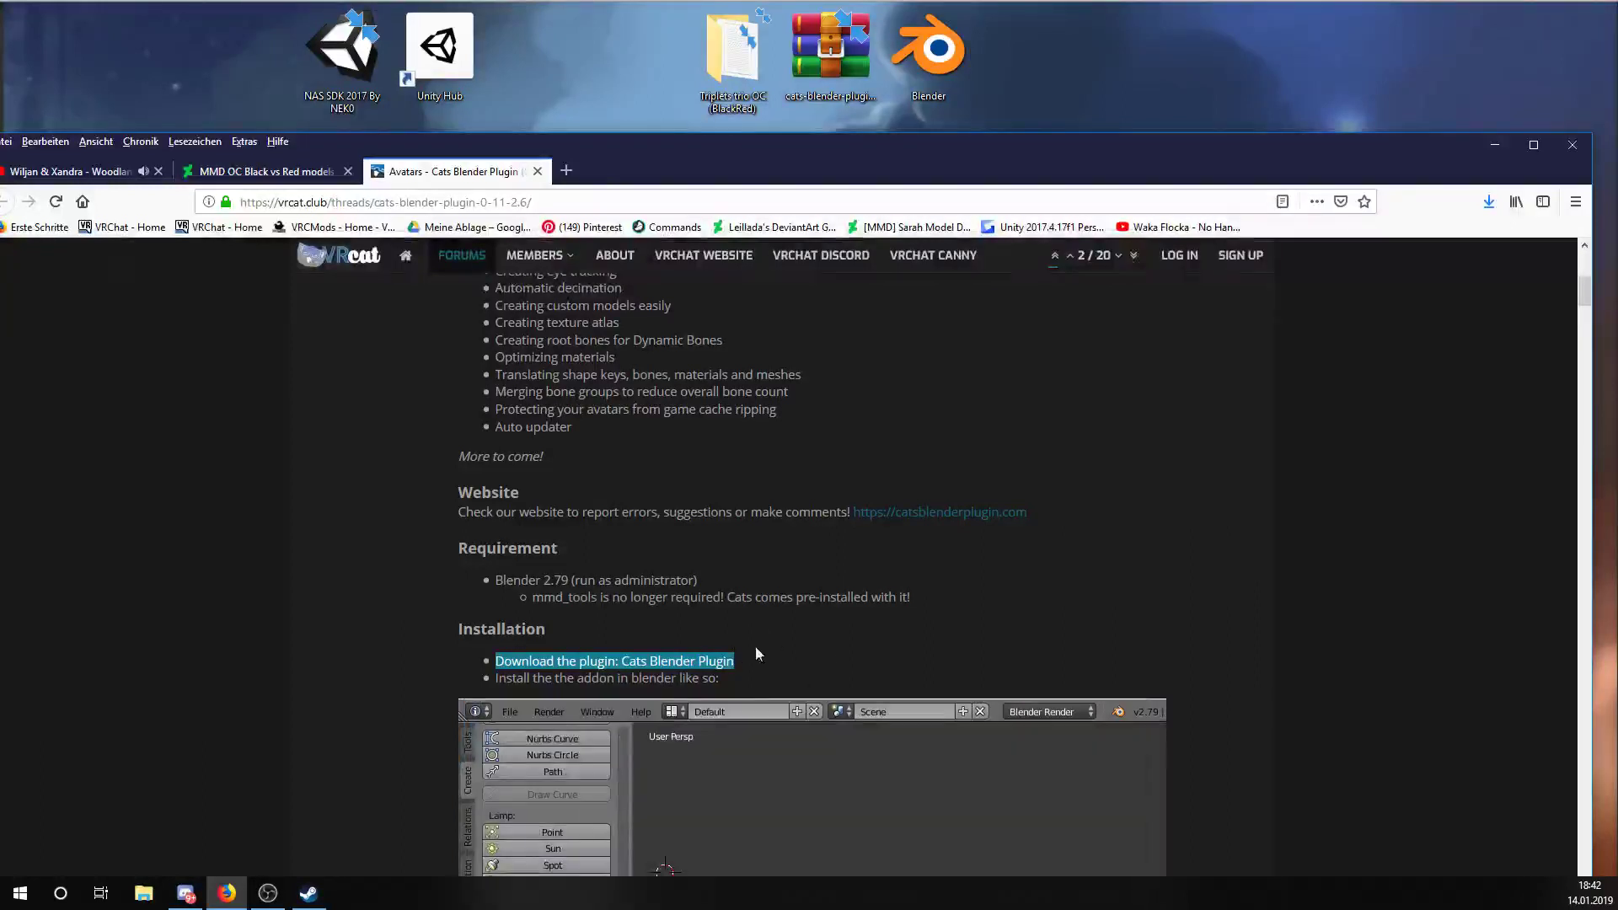
Step: Scroll the MMD OC Black vs Red DeviantArt page to its description and DL link, then minimize Firefox
left_click(252, 171)
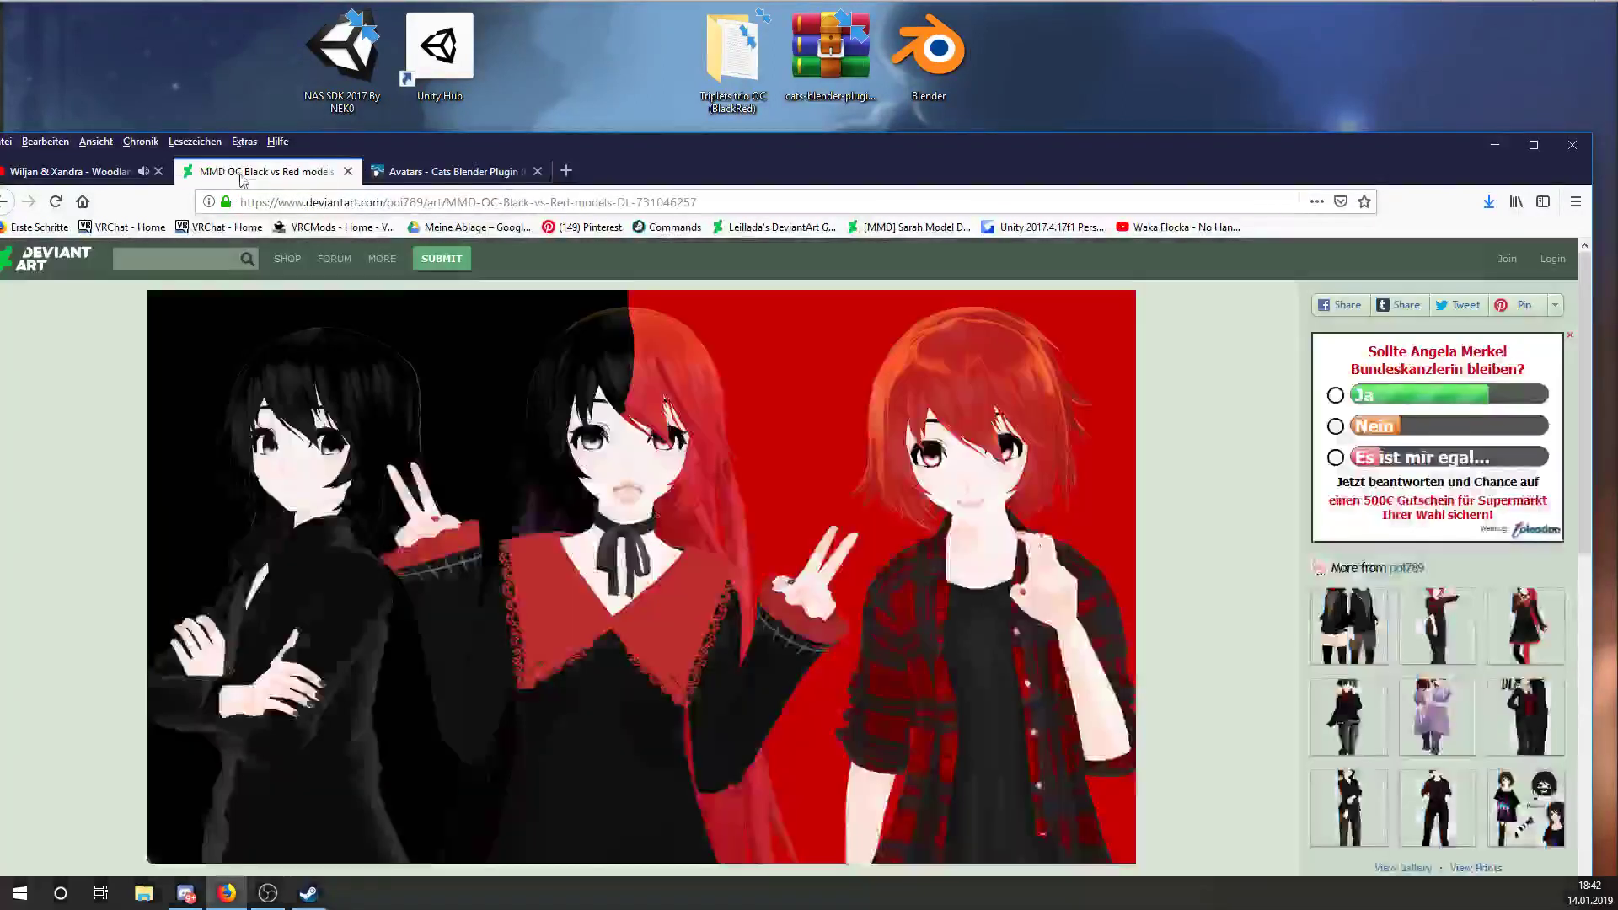
scroll(1052, 655, "down", 1)
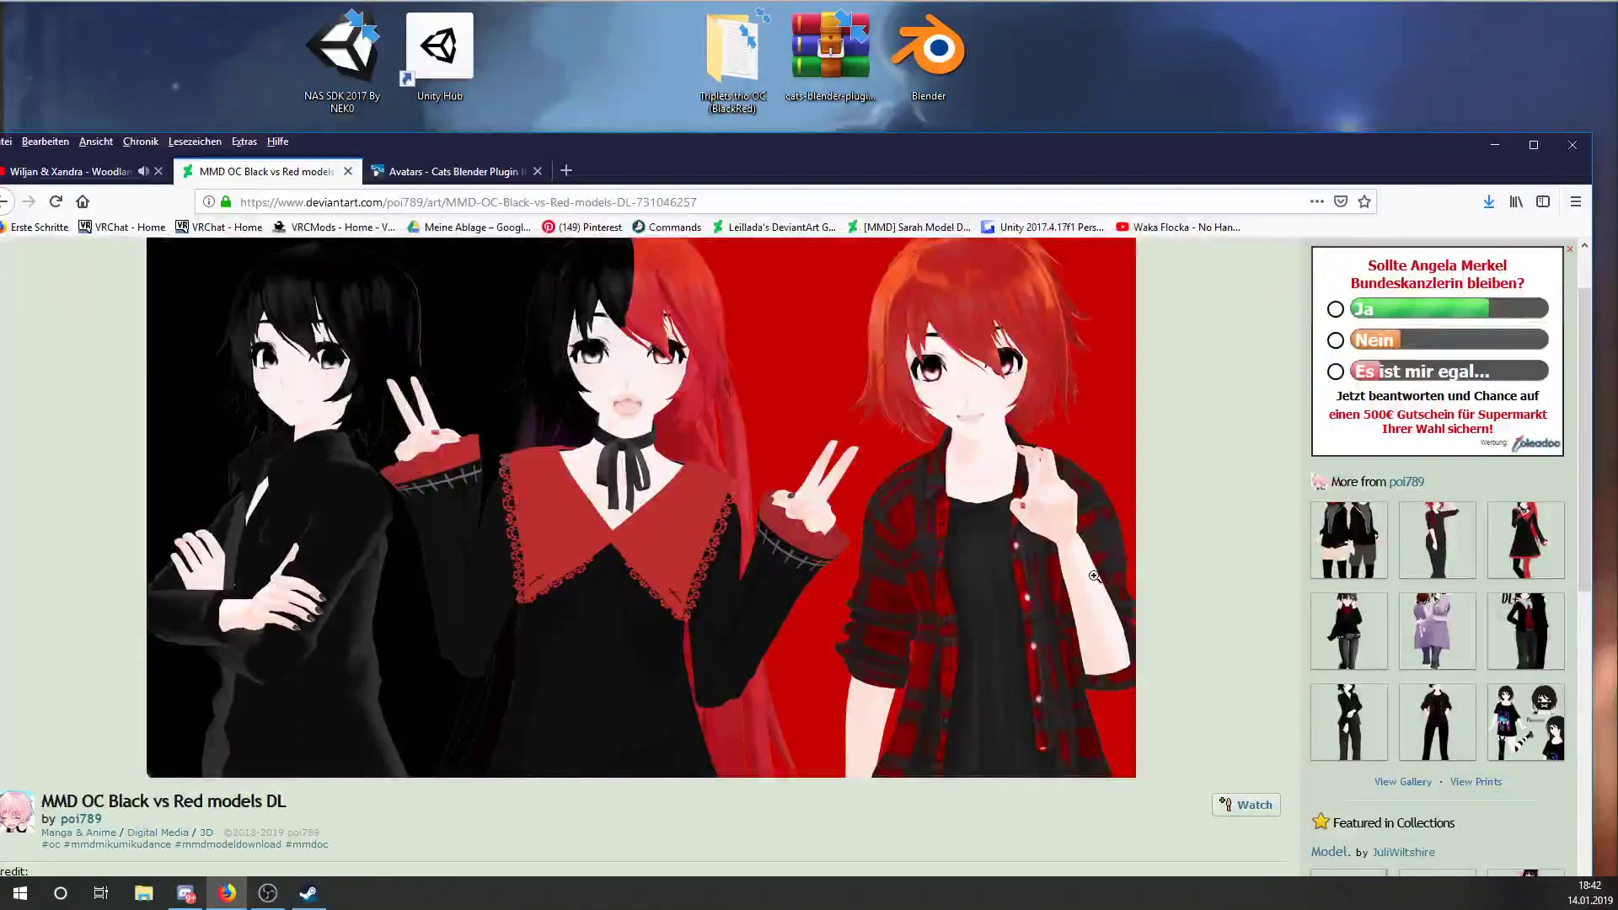
scroll(561, 522, "up", 1)
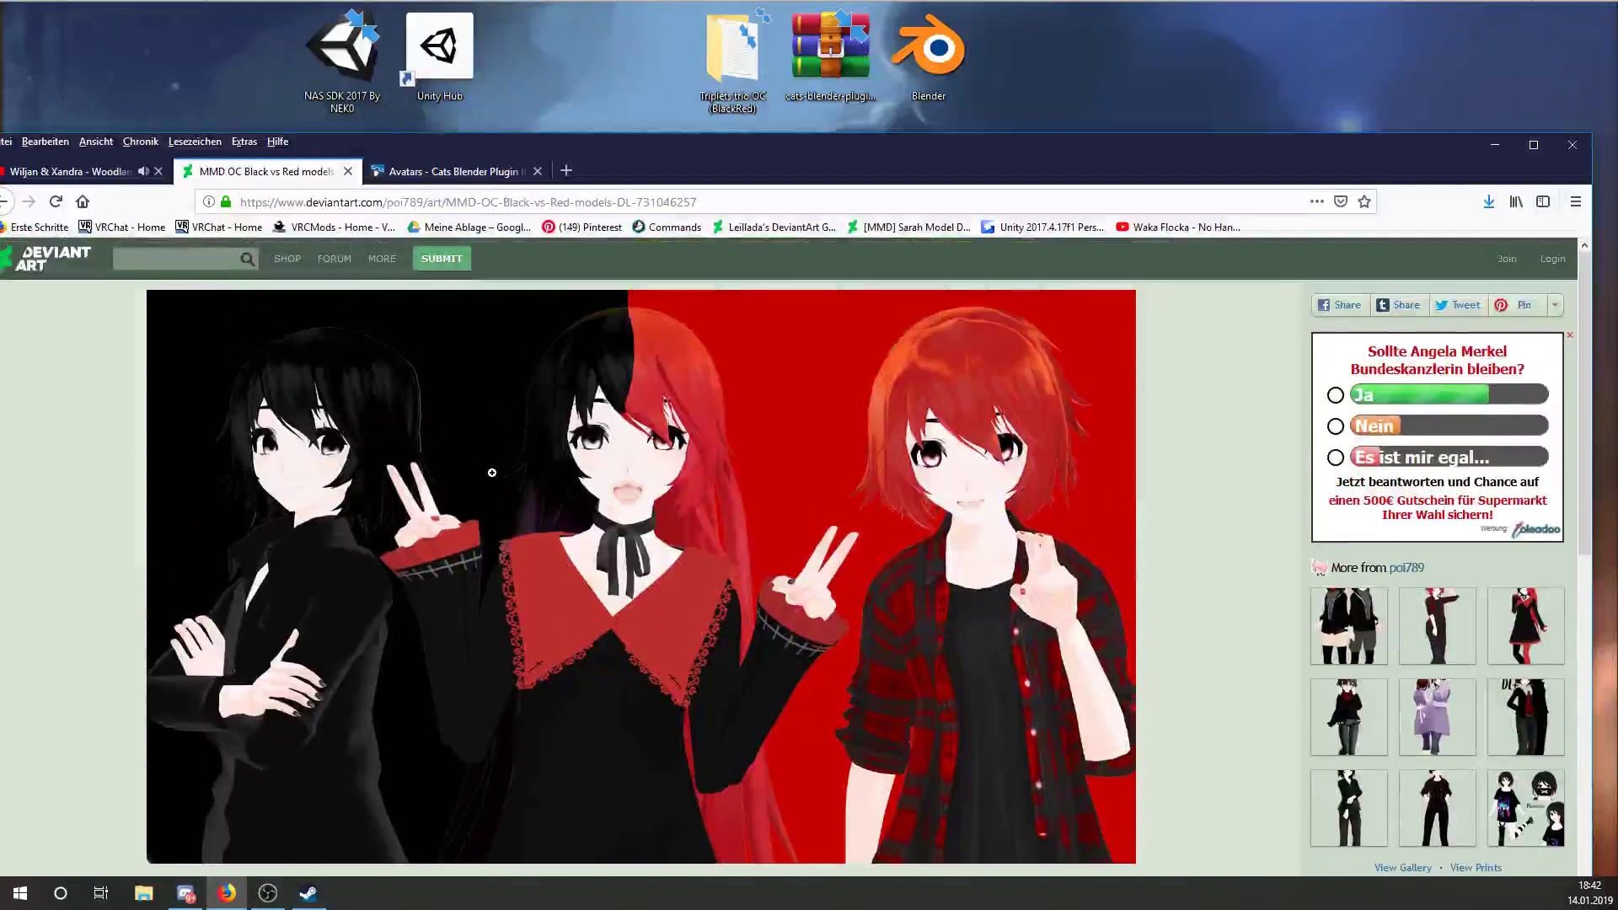
scroll(561, 522, "down", 4)
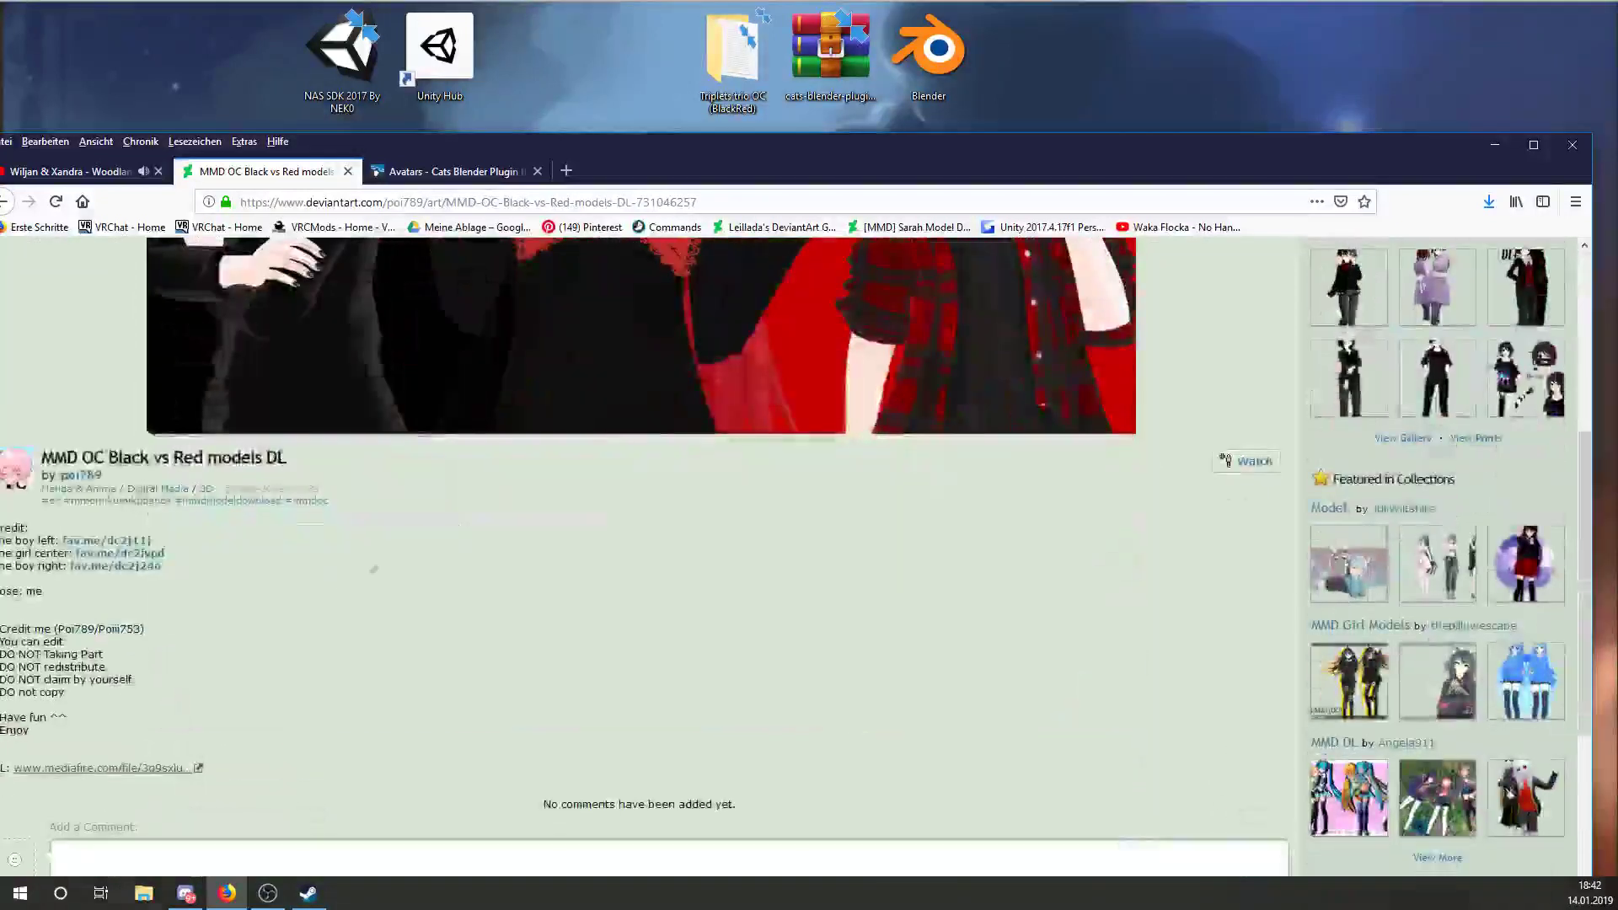
left_click_drag(651, 158, 671, 120)
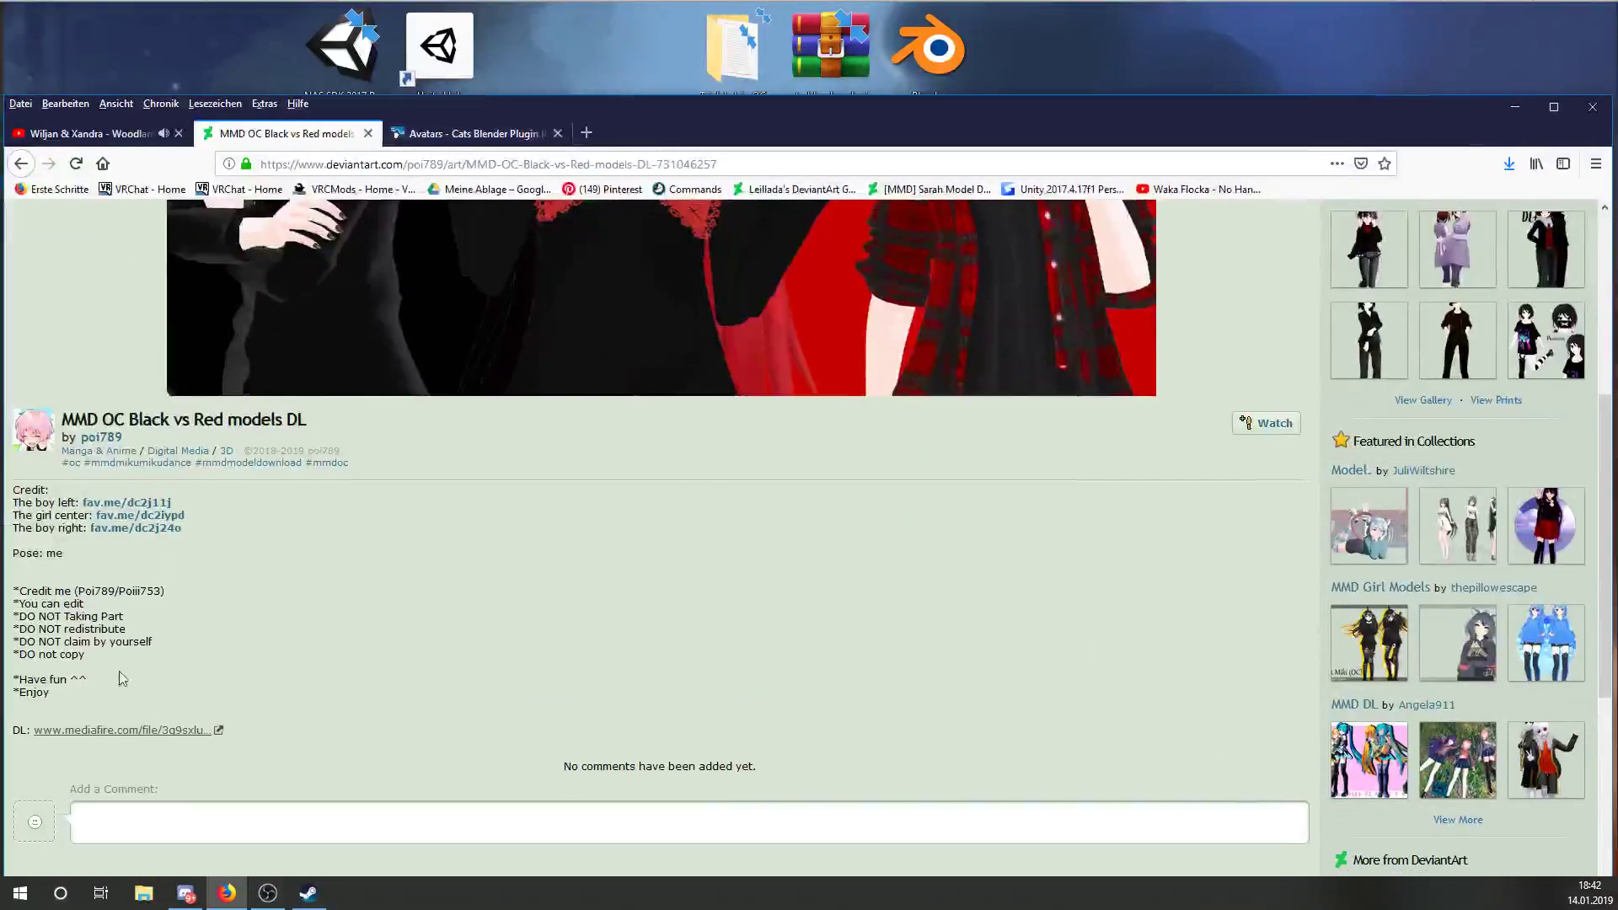
scroll(965, 659, "up", 3)
scroll(963, 654, "up", 2)
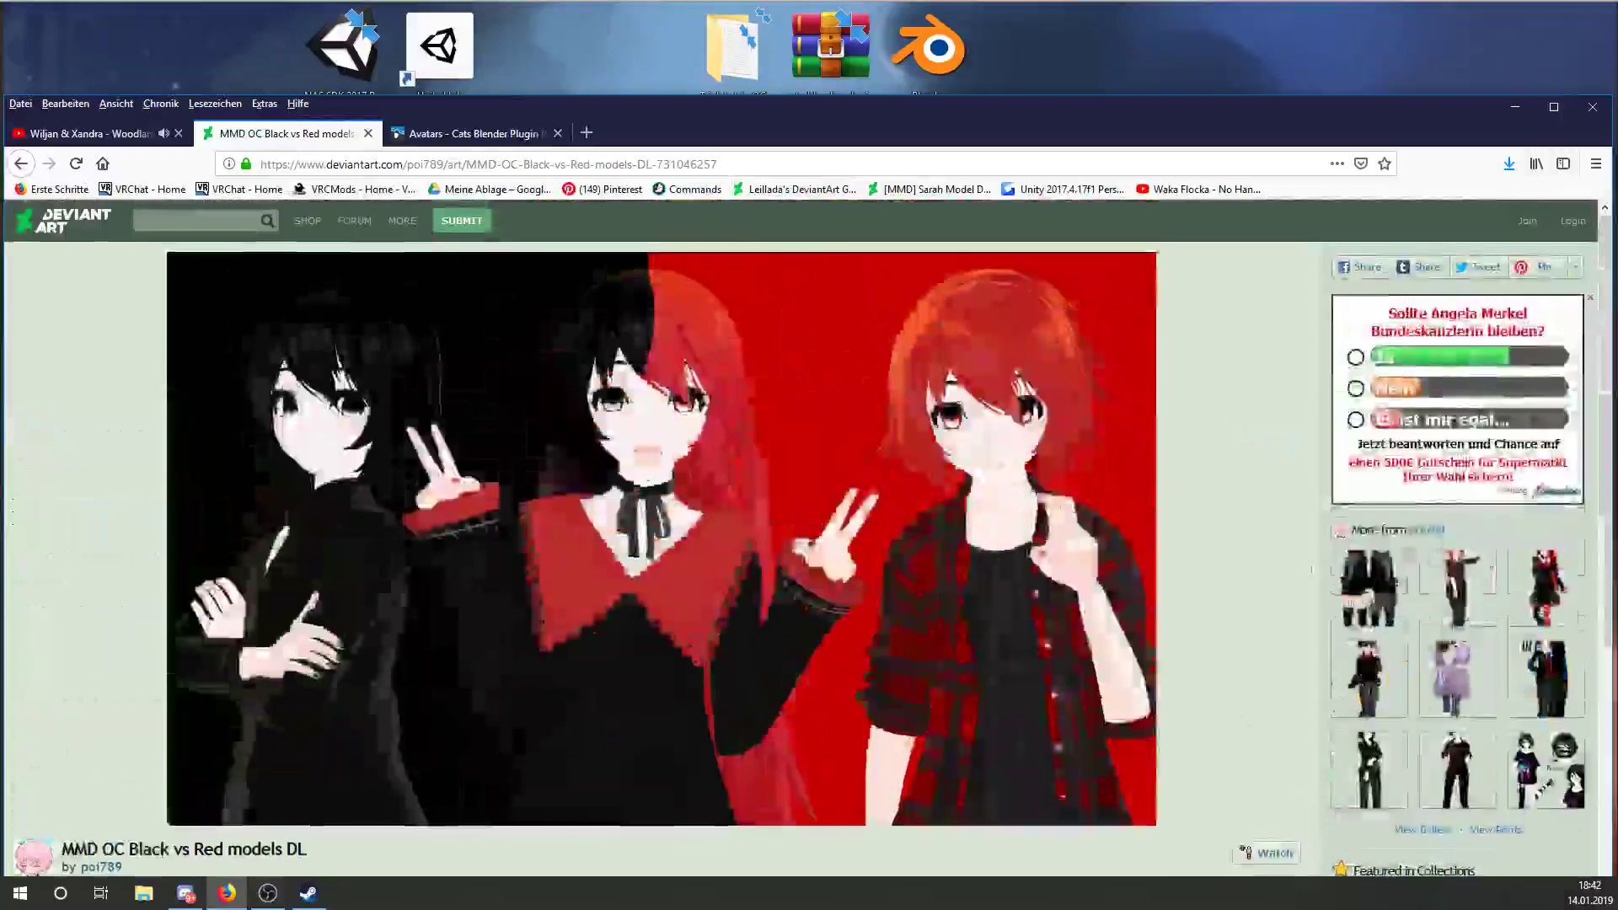
scroll(662, 296, "down", 4)
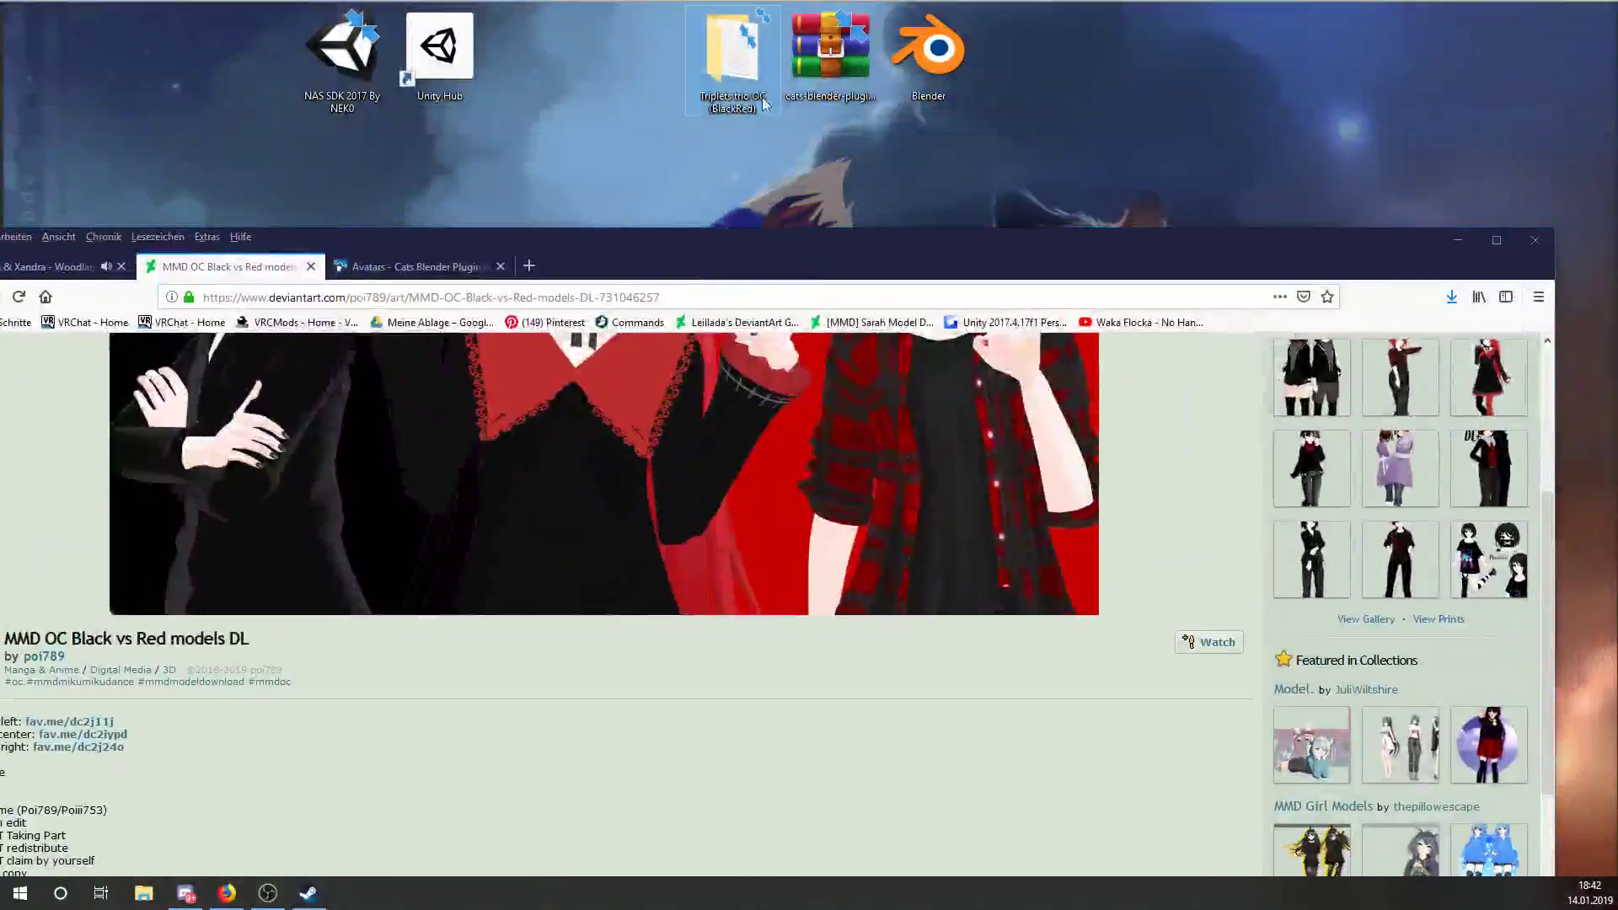
left_click(1456, 246)
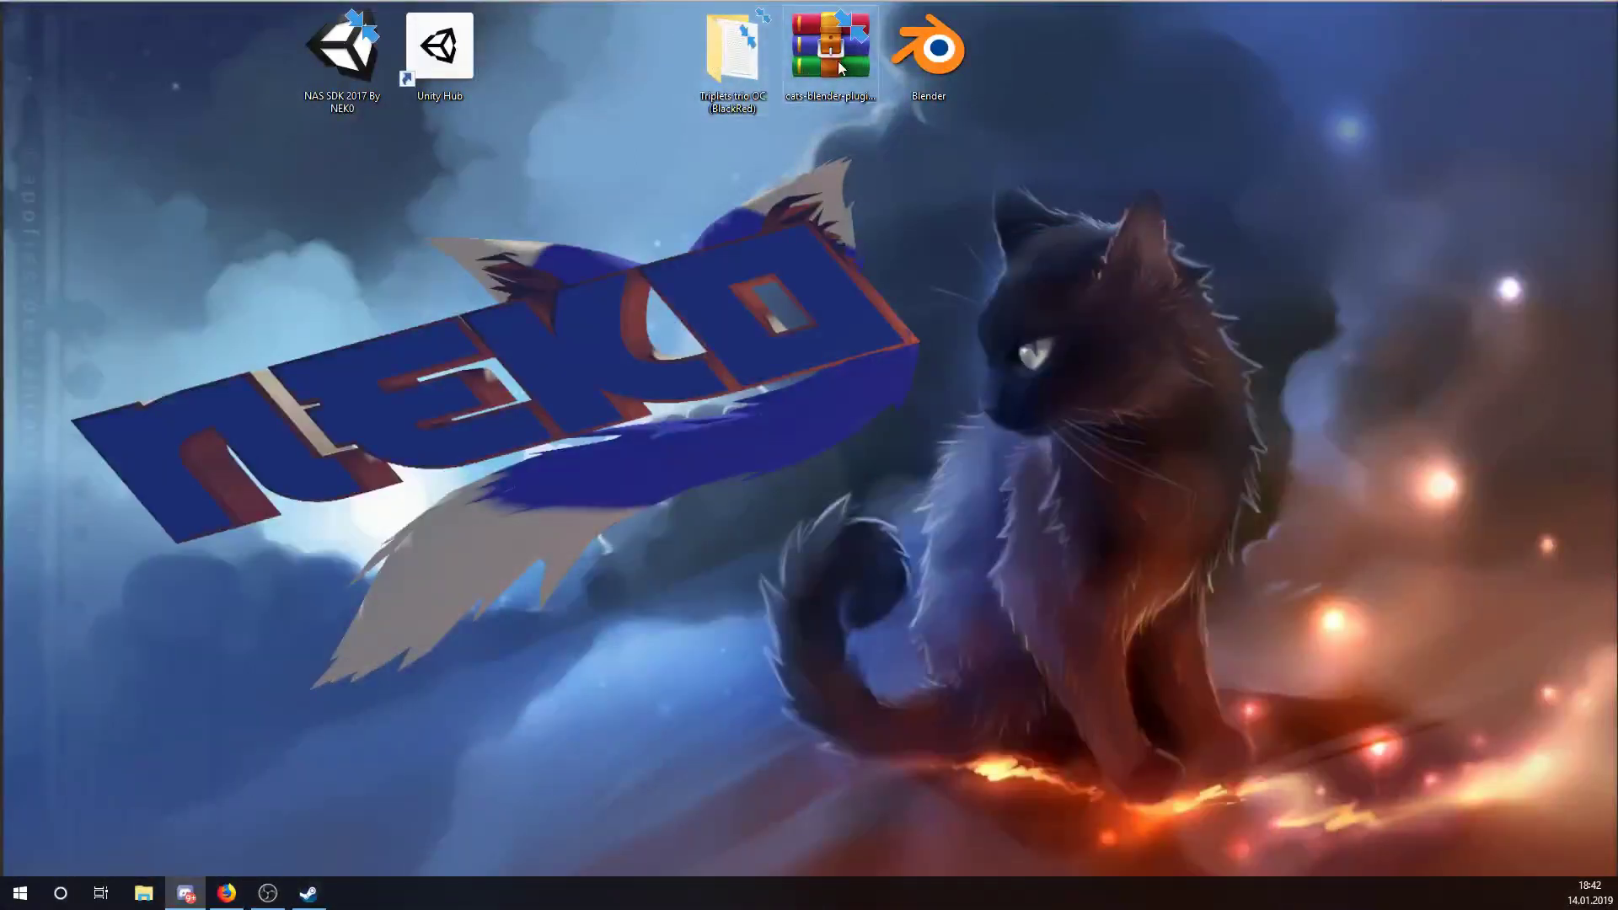
Step: Launch Blender, dismiss the splash screen, and delete the default camera, cube and lamp
double_click(949, 71)
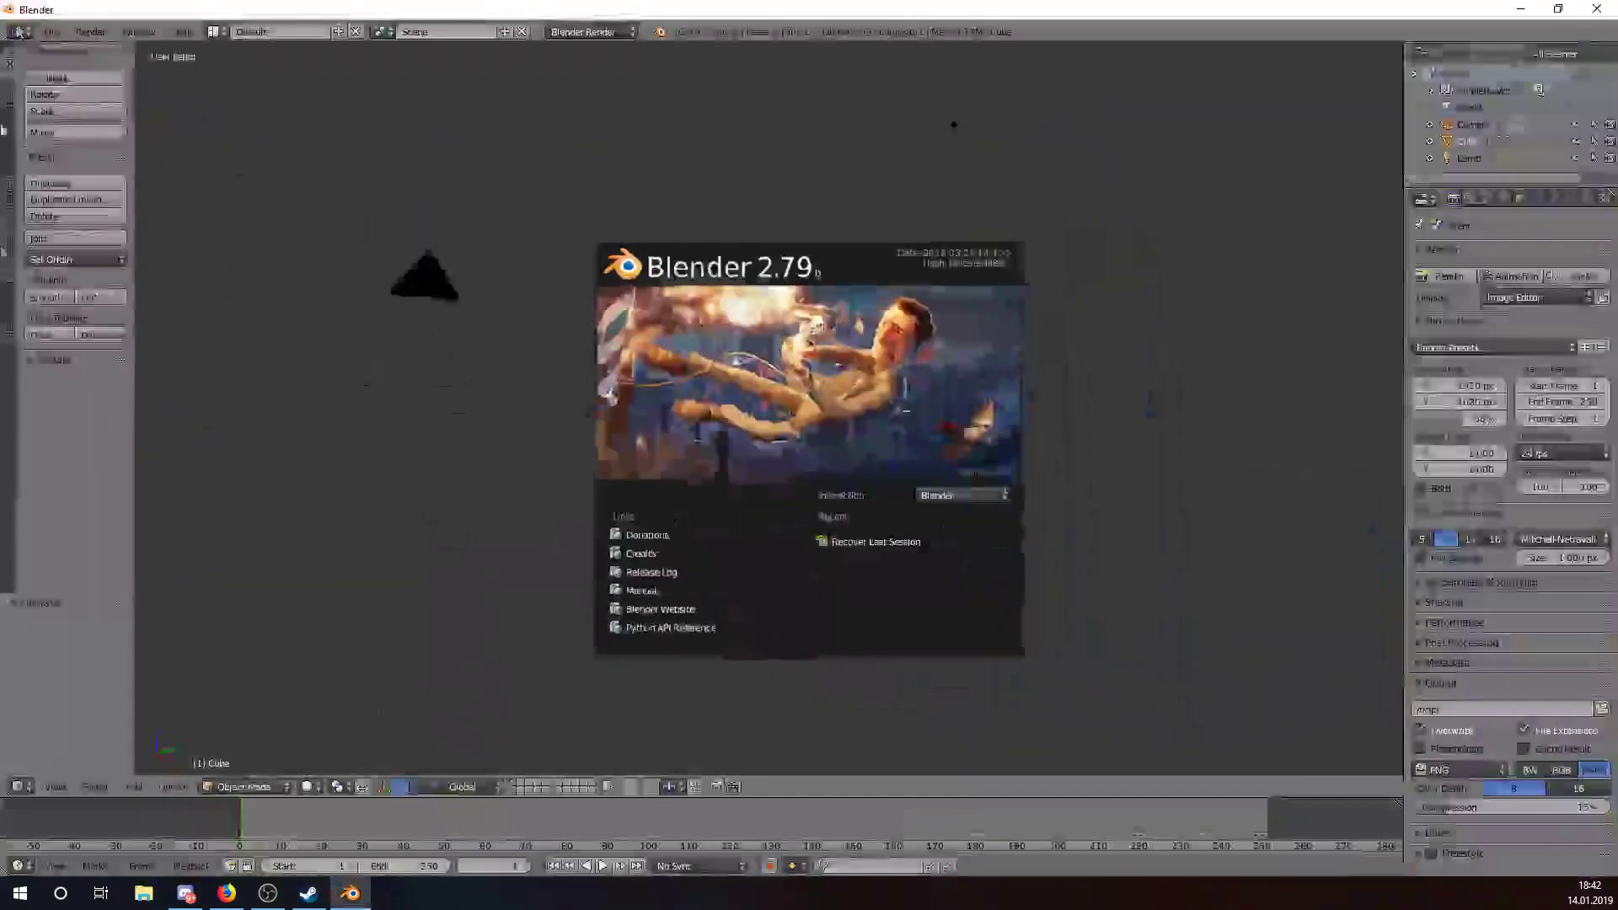
left_click(485, 436)
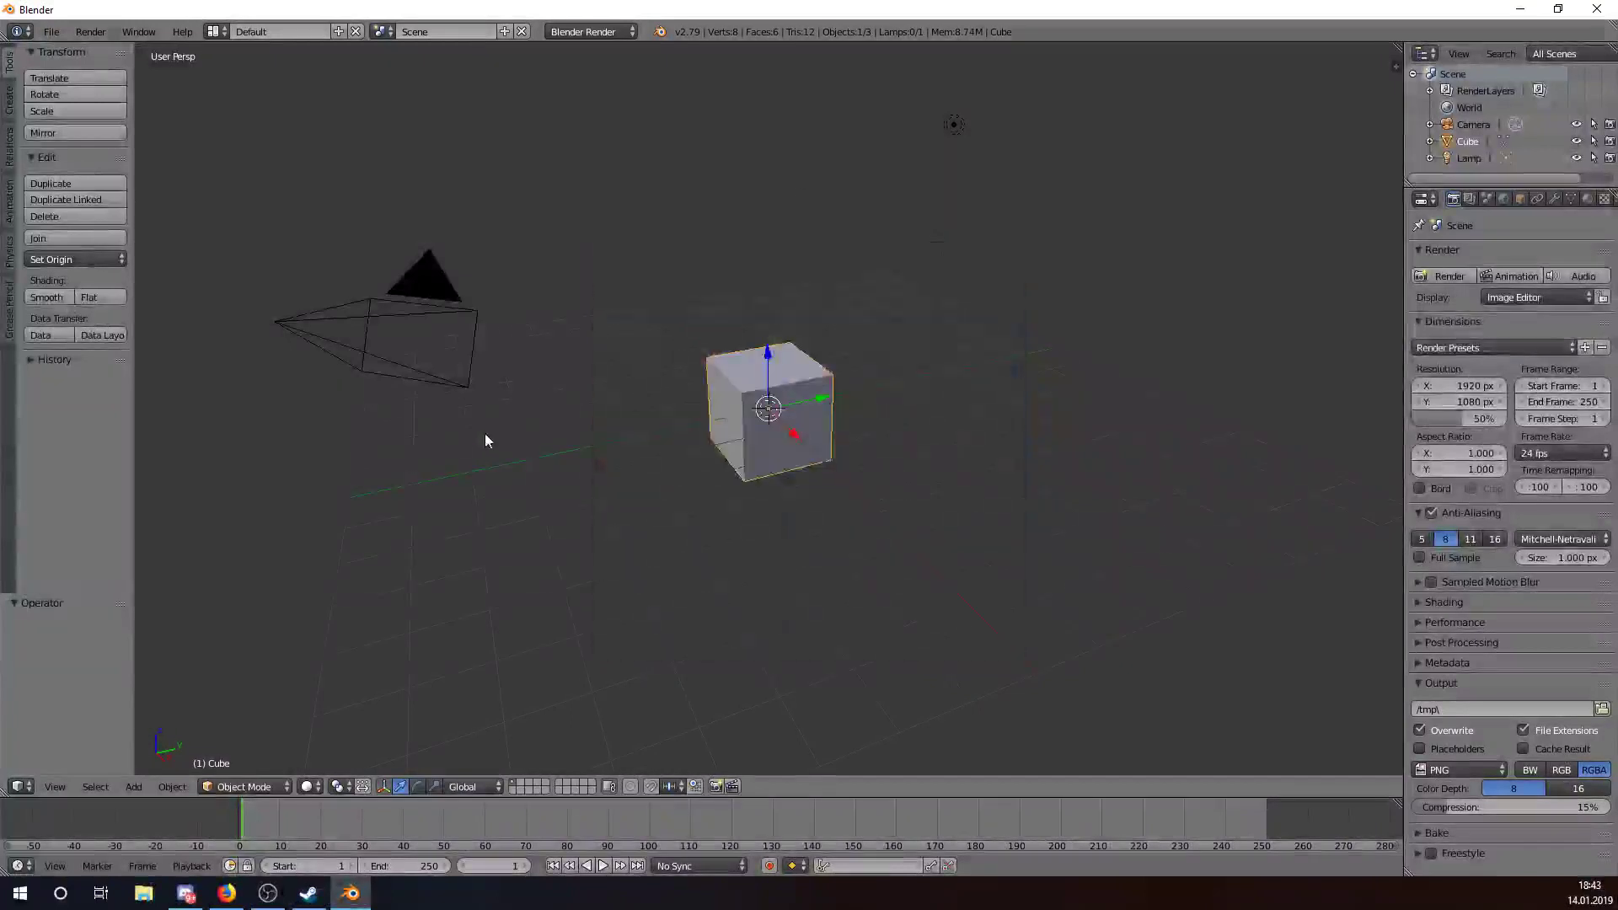
middle_click_drag(578, 369, 795, 381)
key("a")
key("a")
middle_click_drag(1015, 415, 978, 401)
key("x")
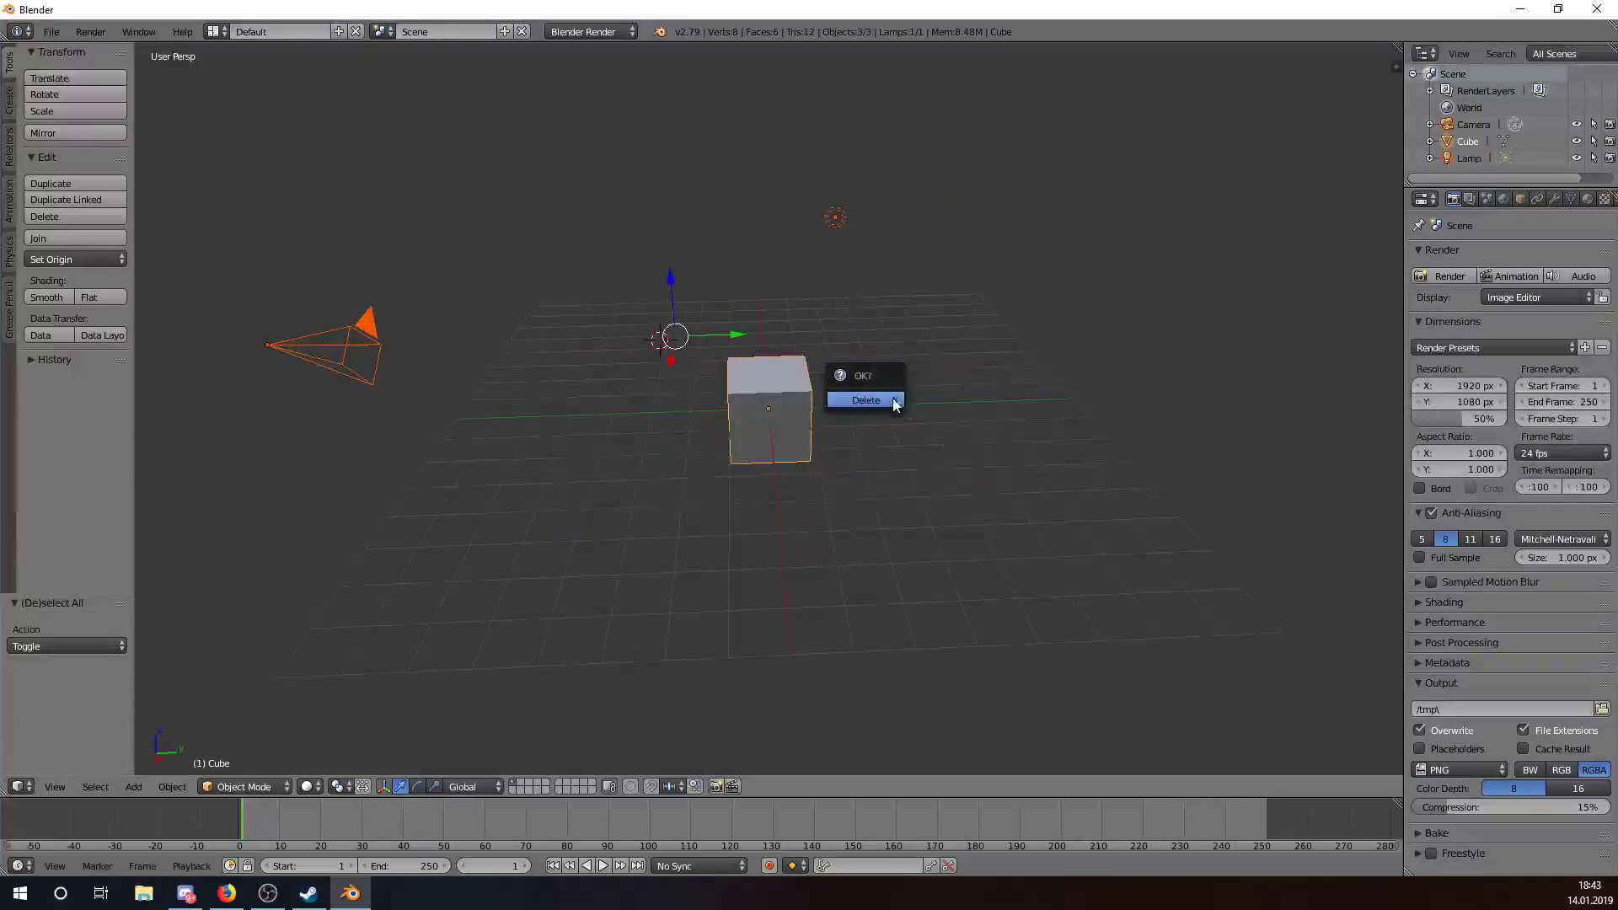
left_click(878, 400)
middle_click_drag(934, 436, 659, 457)
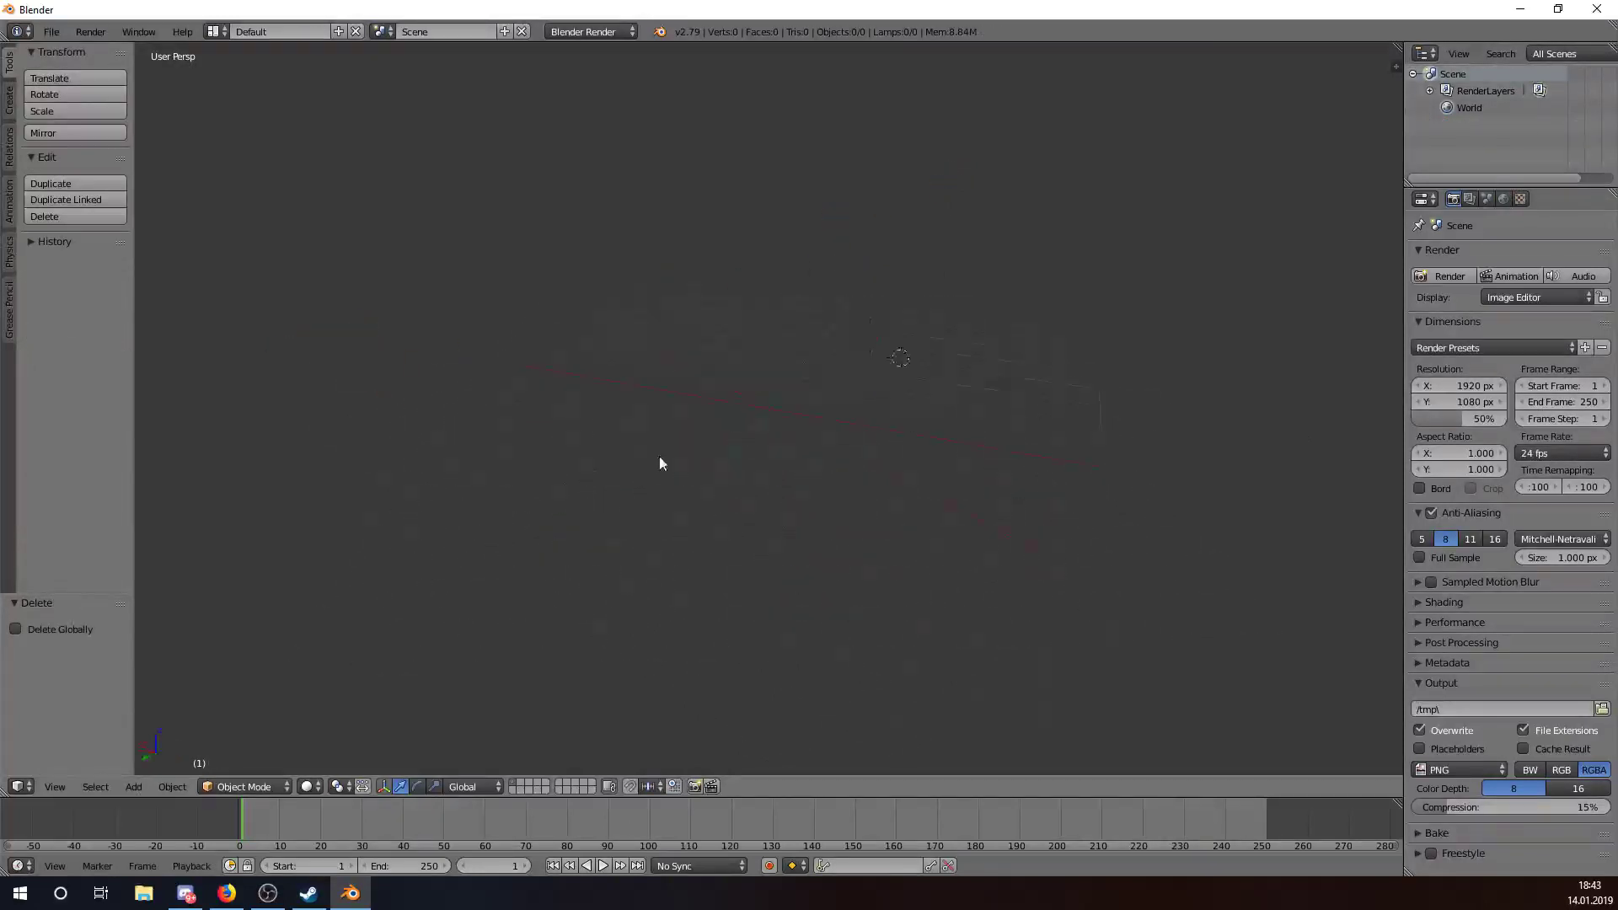
middle_click_drag(768, 456, 758, 453)
left_click(51, 34)
Step: Open File > User Preferences and switch to the Add-ons list
left_click(51, 34)
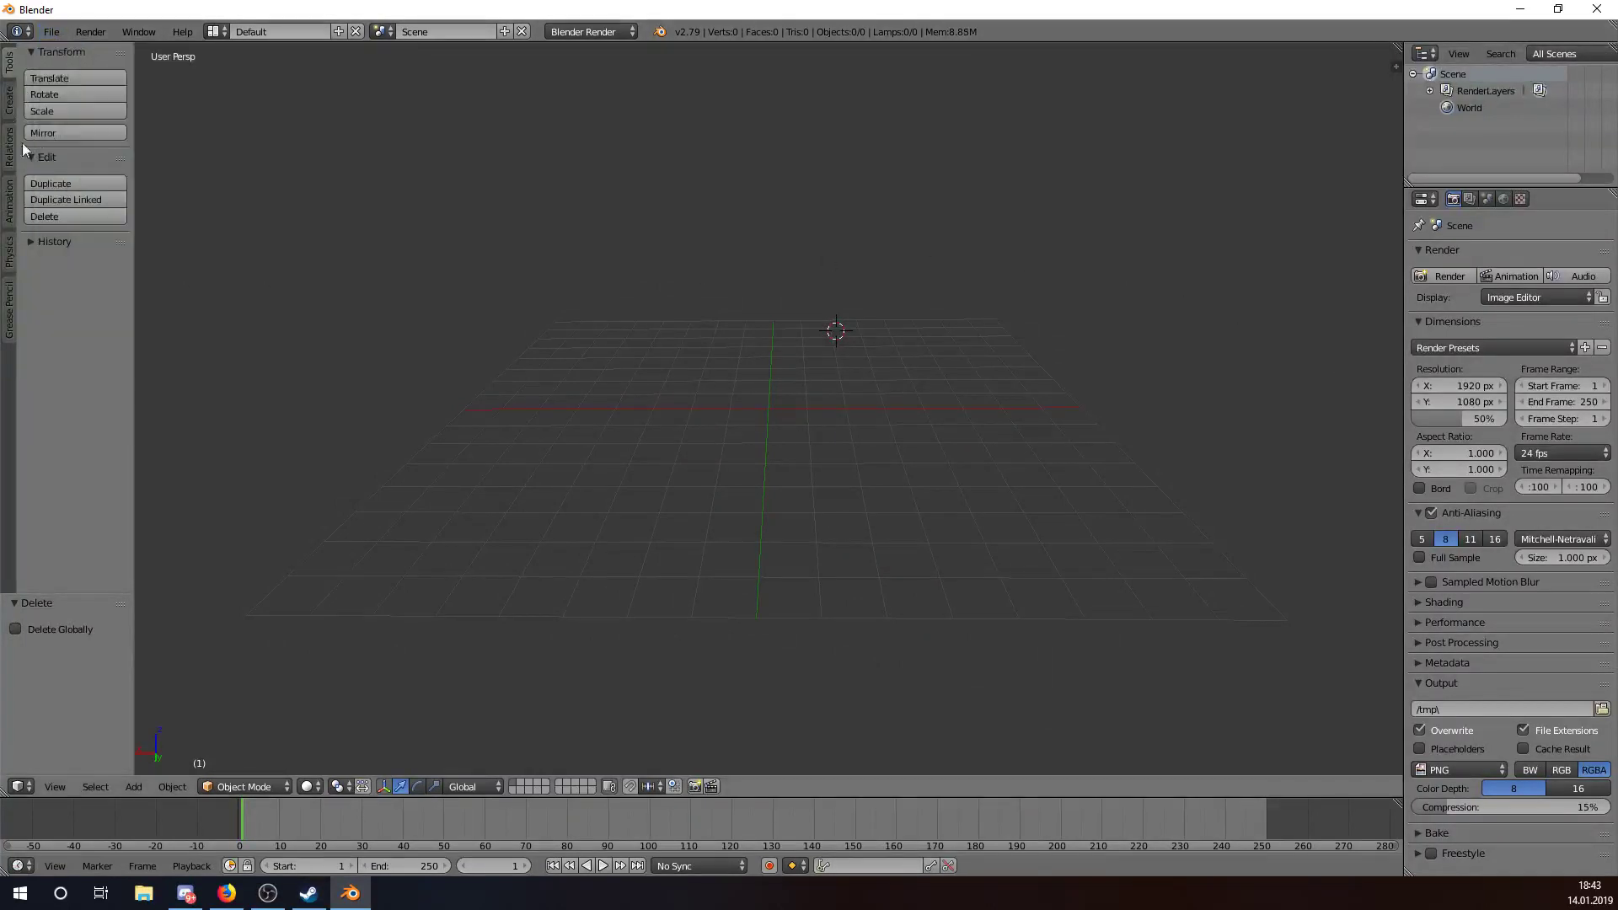
left_click(51, 34)
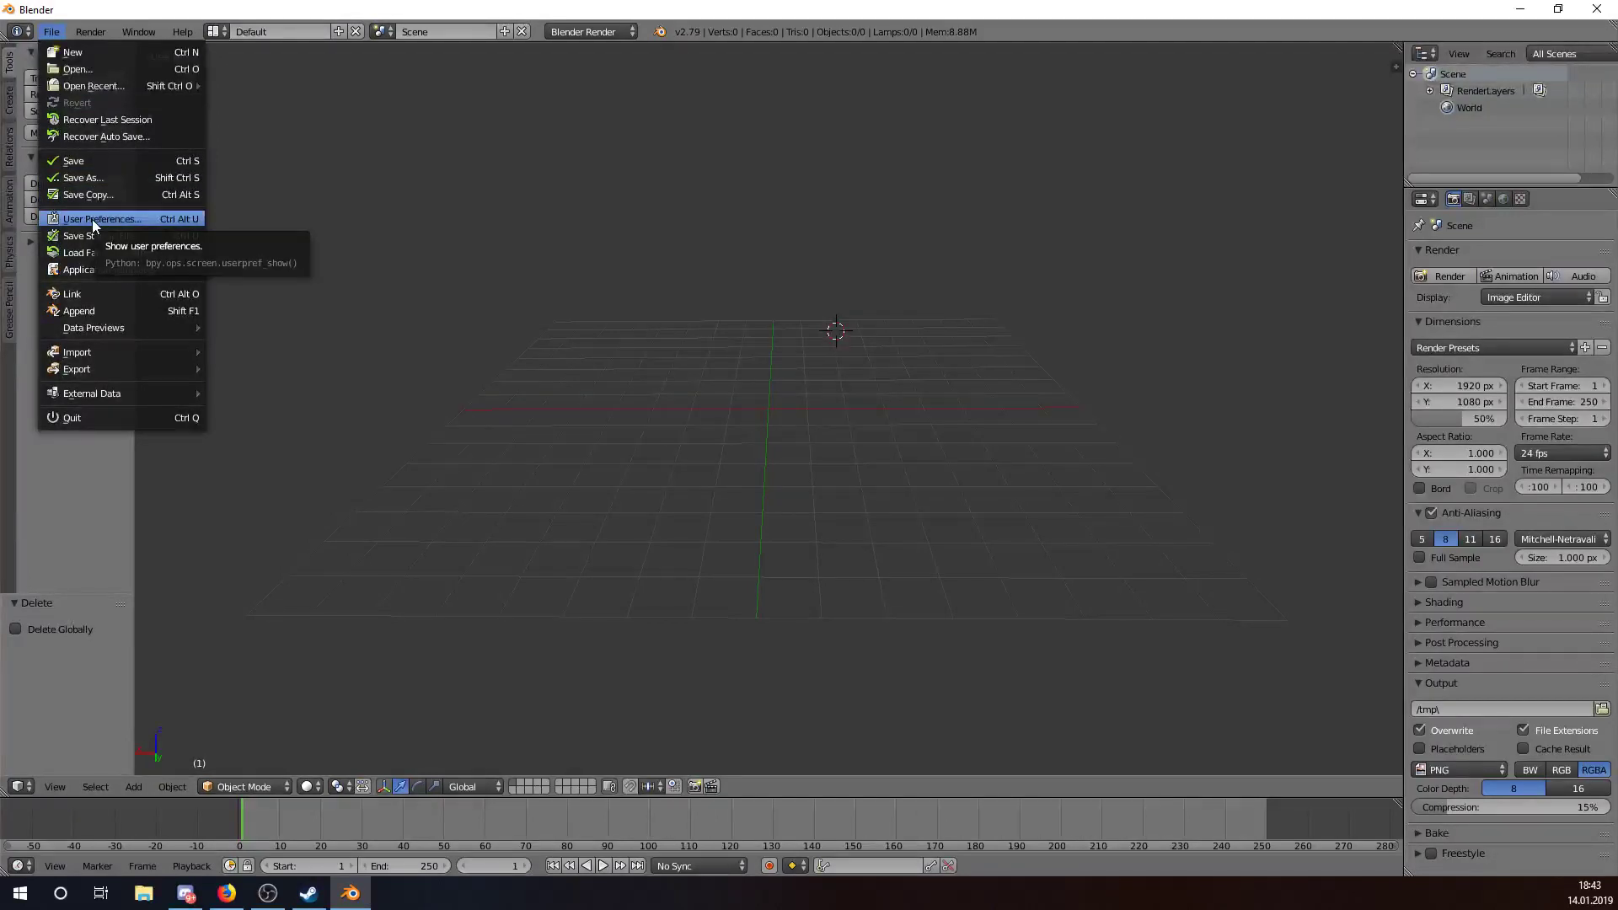
left_click(188, 220)
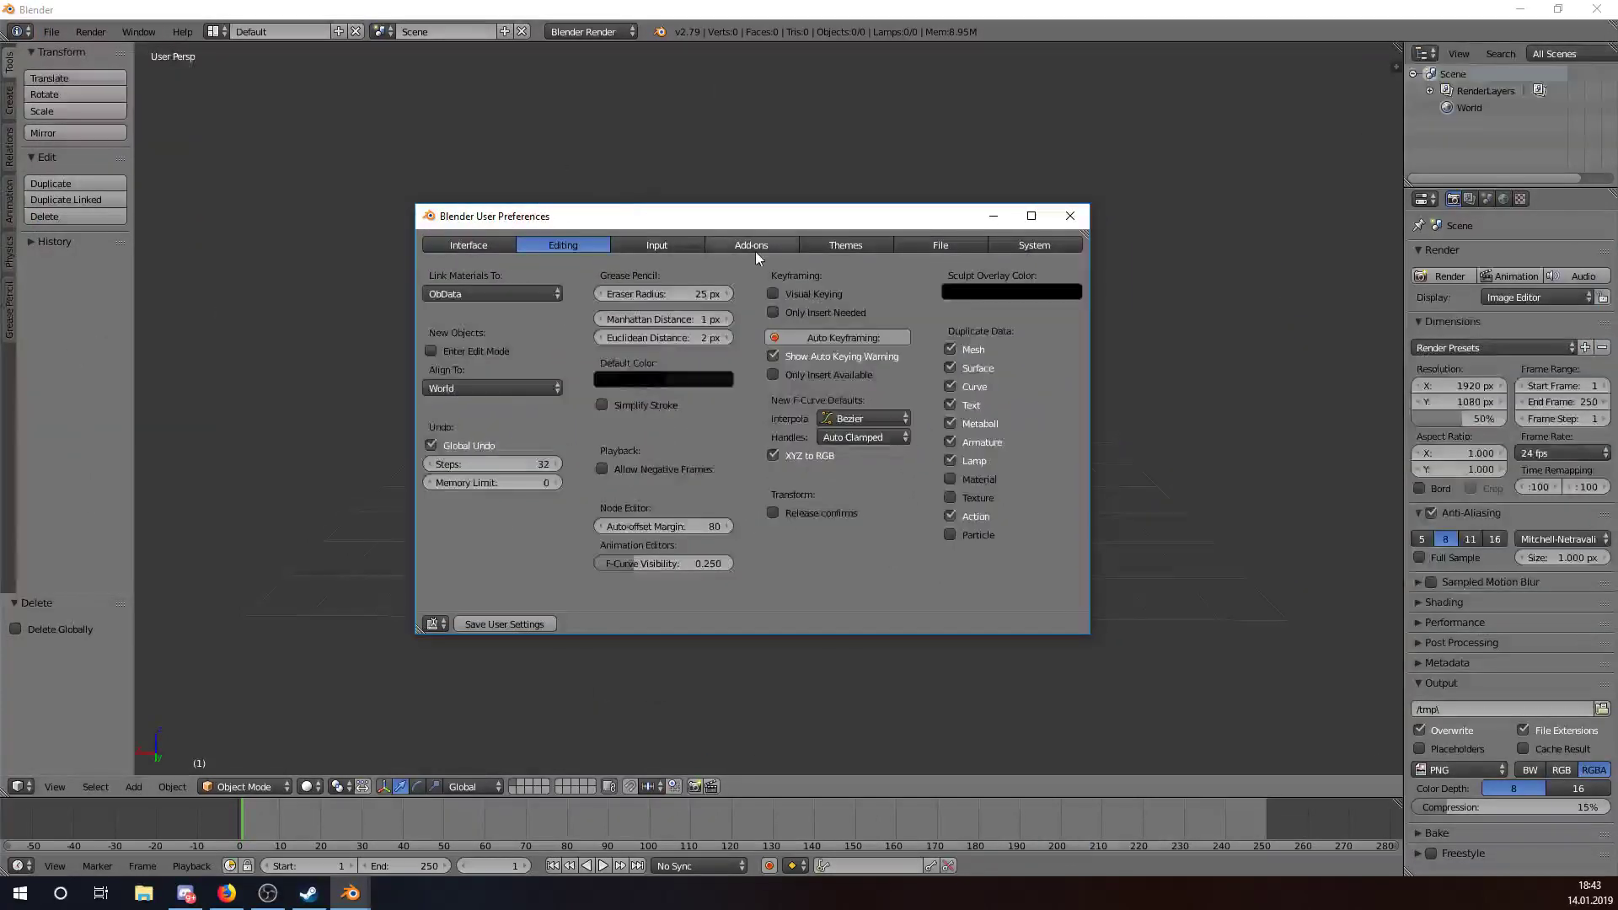
left_click(756, 250)
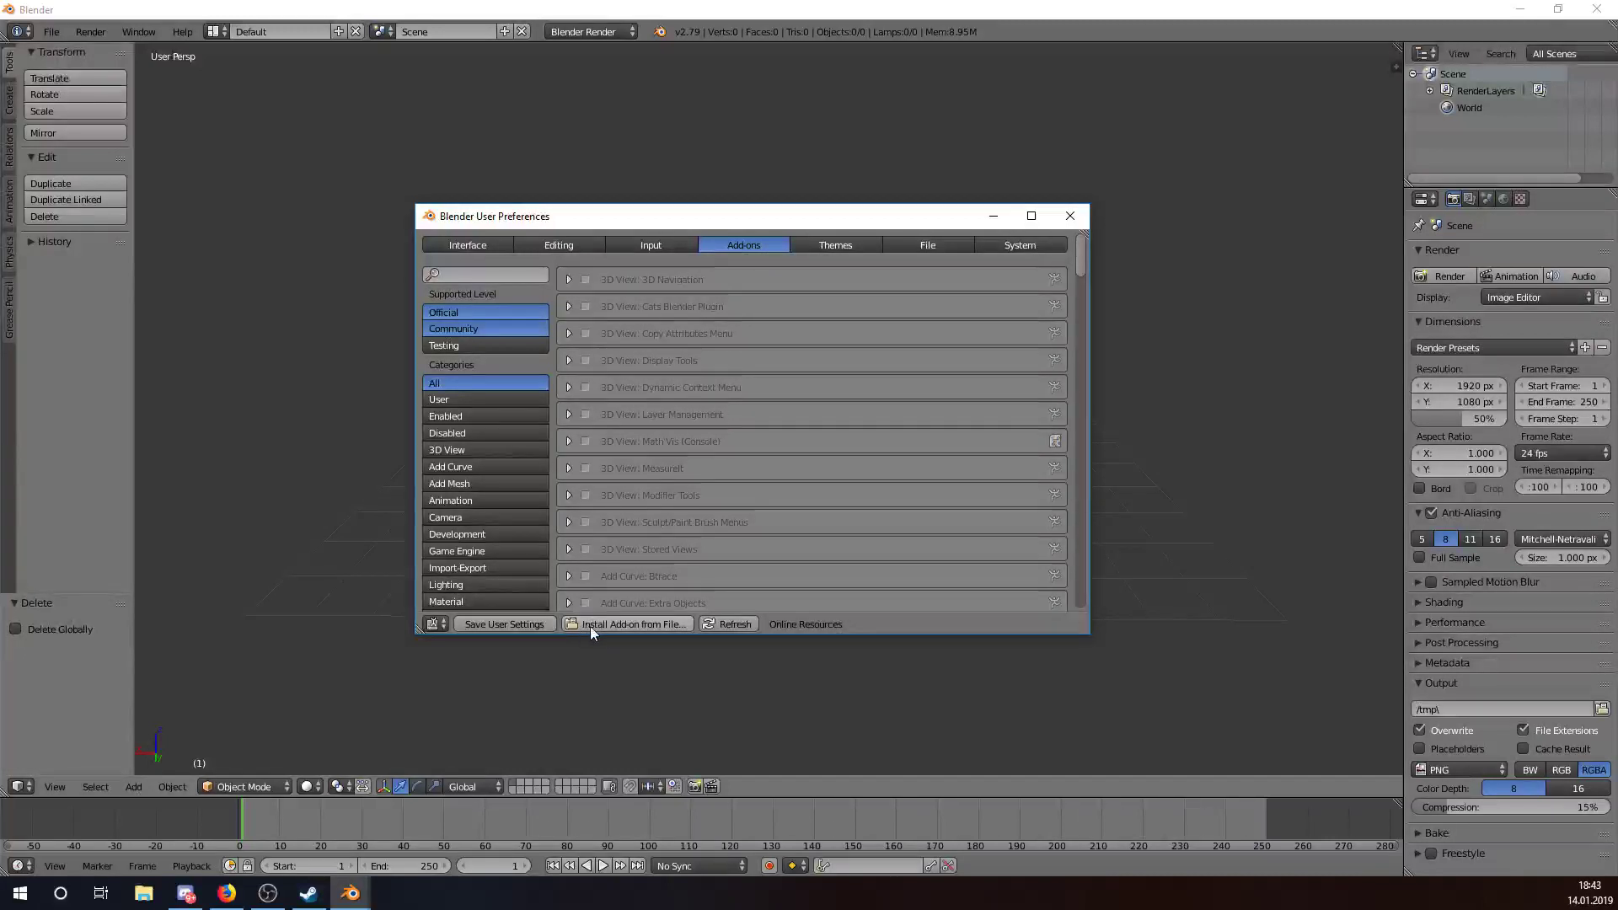
Step: Install cats-blender-plugin-master.zip from the Desktop using Install Add-on from File
left_click(672, 628)
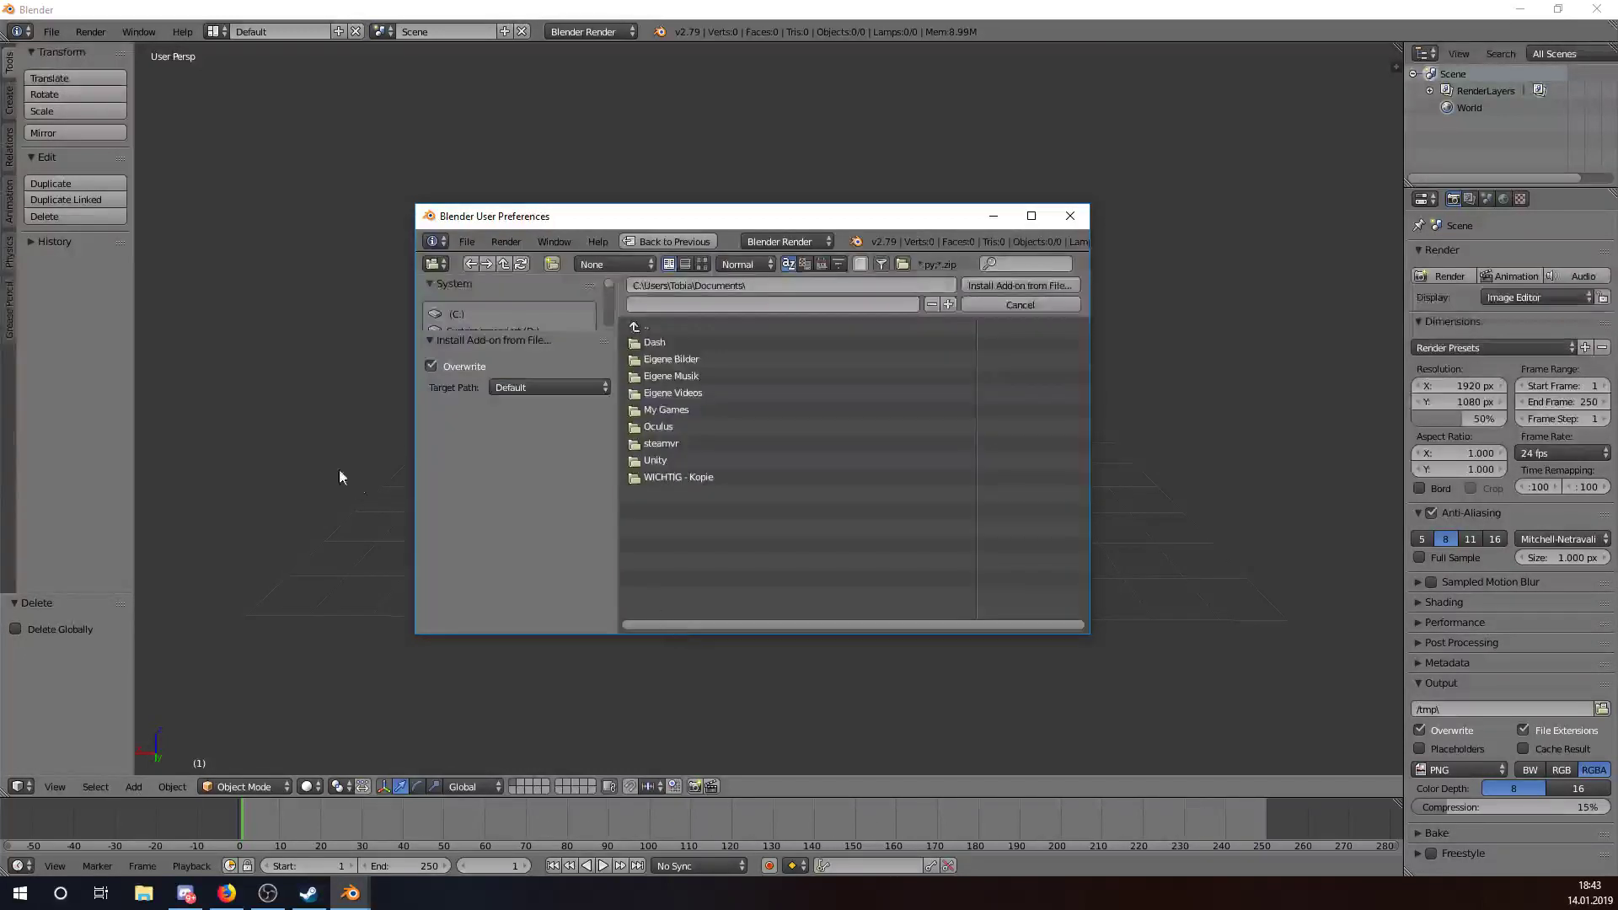
left_click_drag(473, 332, 493, 509)
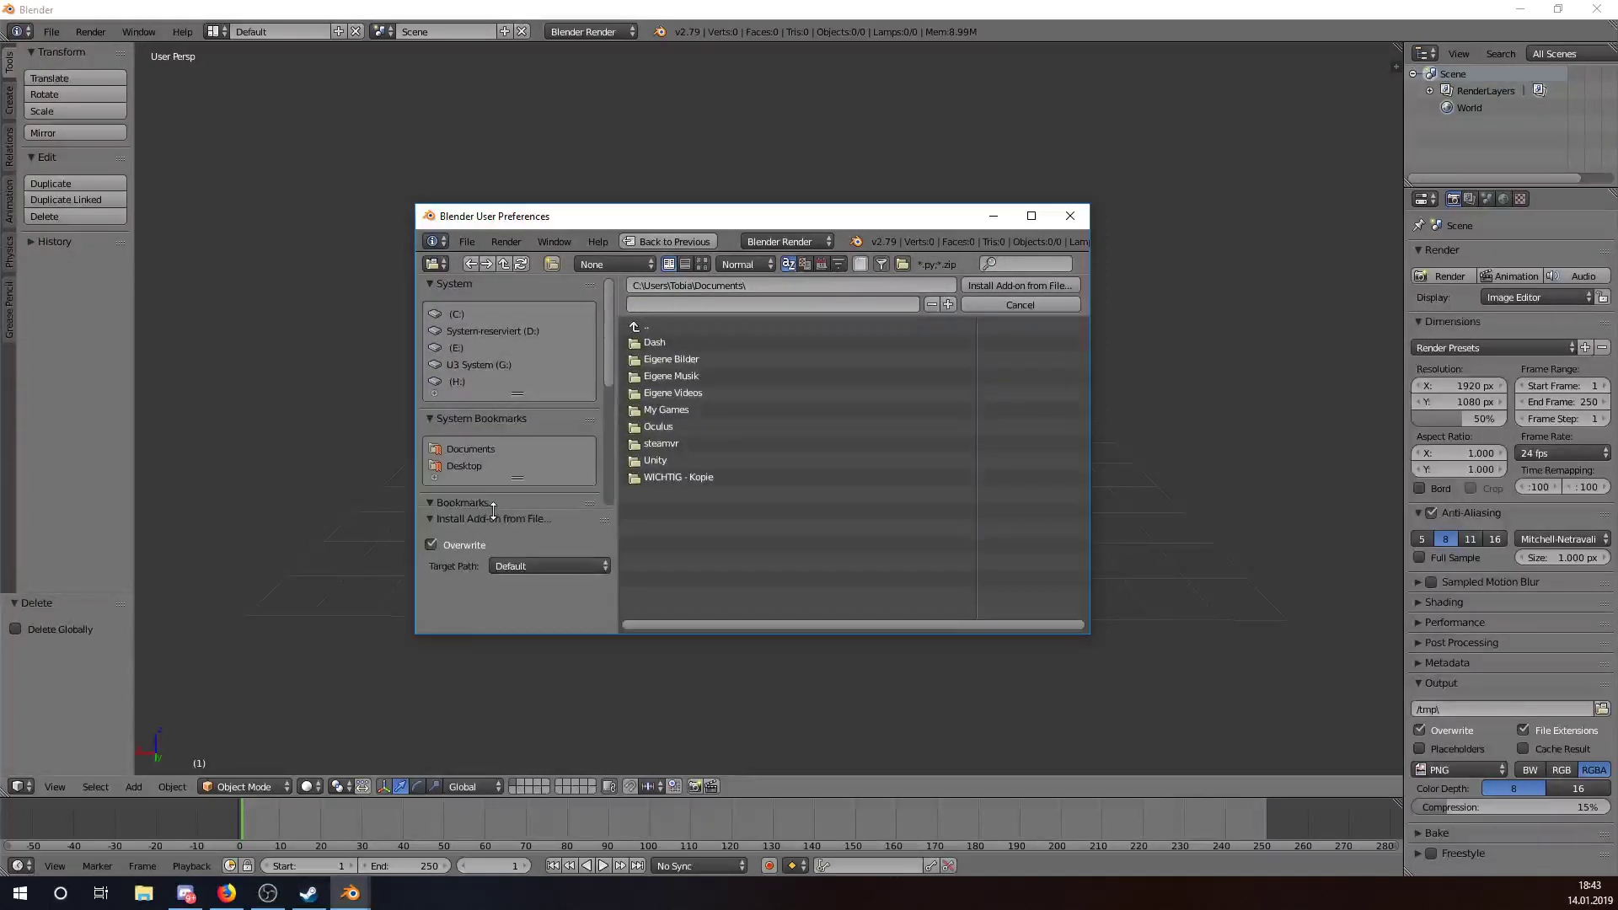
left_click(462, 468)
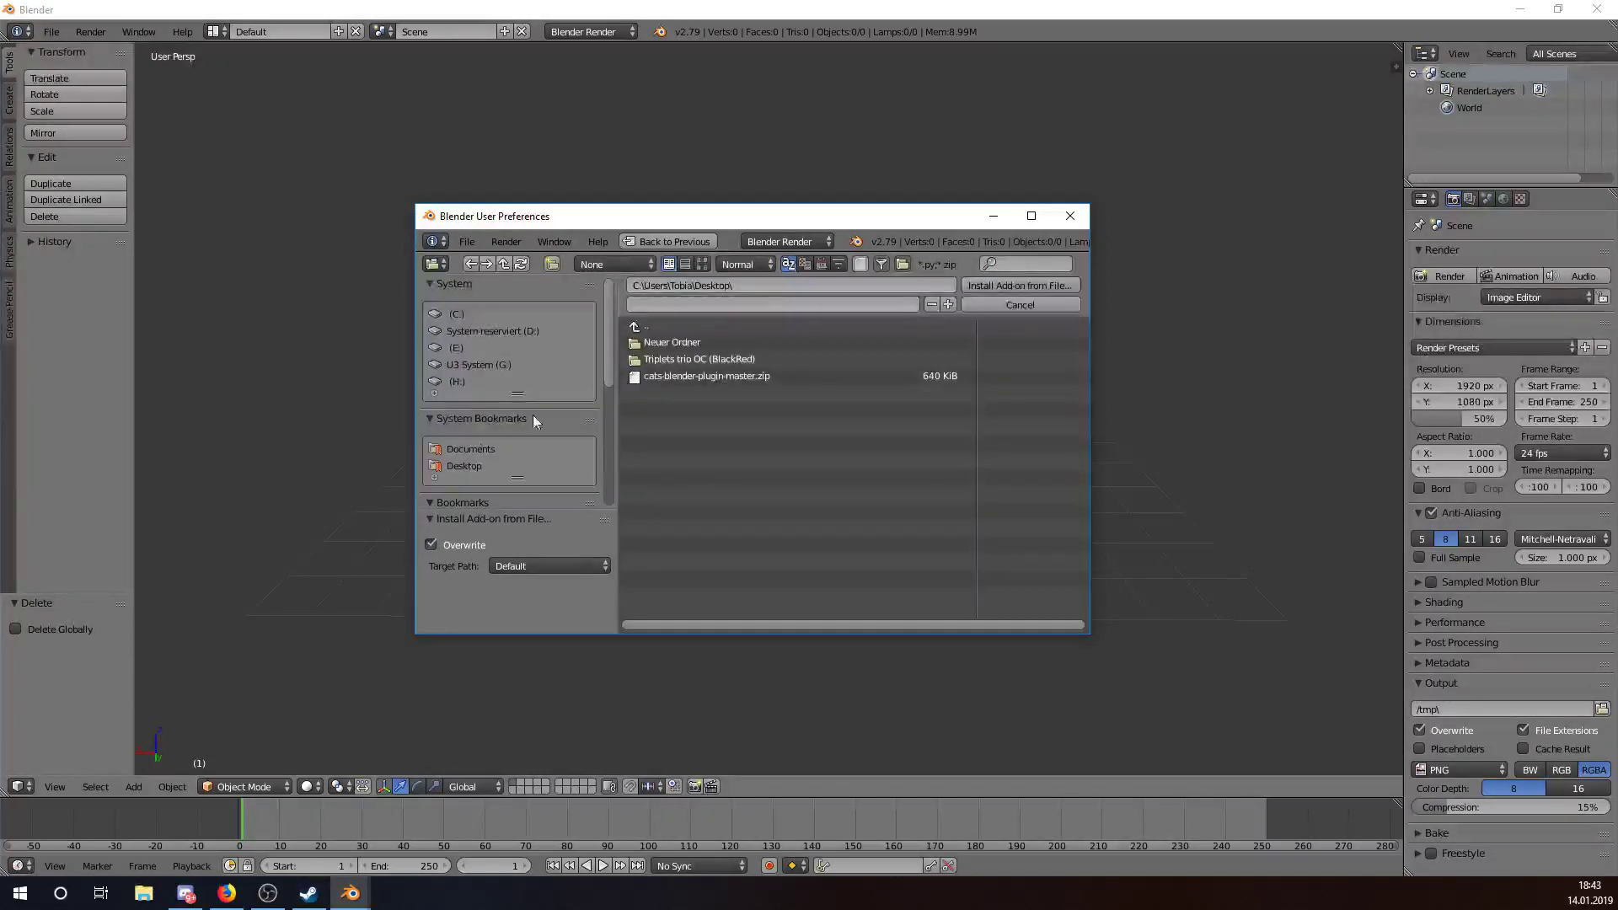
double_click(745, 374)
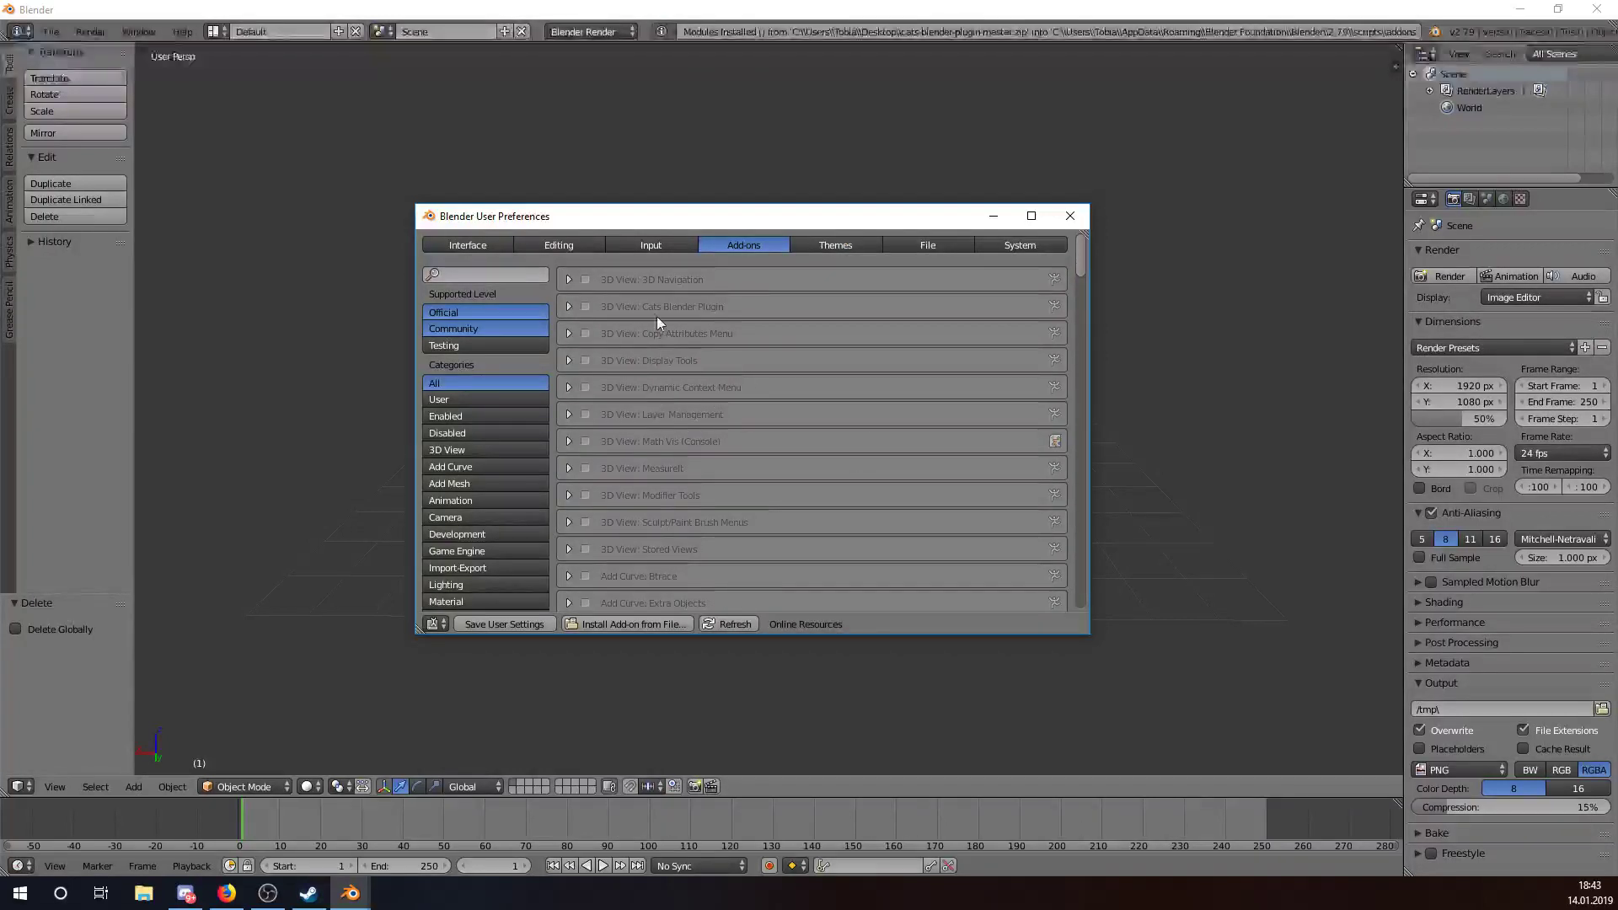
Step: Enable Cats Blender Plugin, close preferences, show the CATS panel without the update prompt, and widen it
left_click(586, 309)
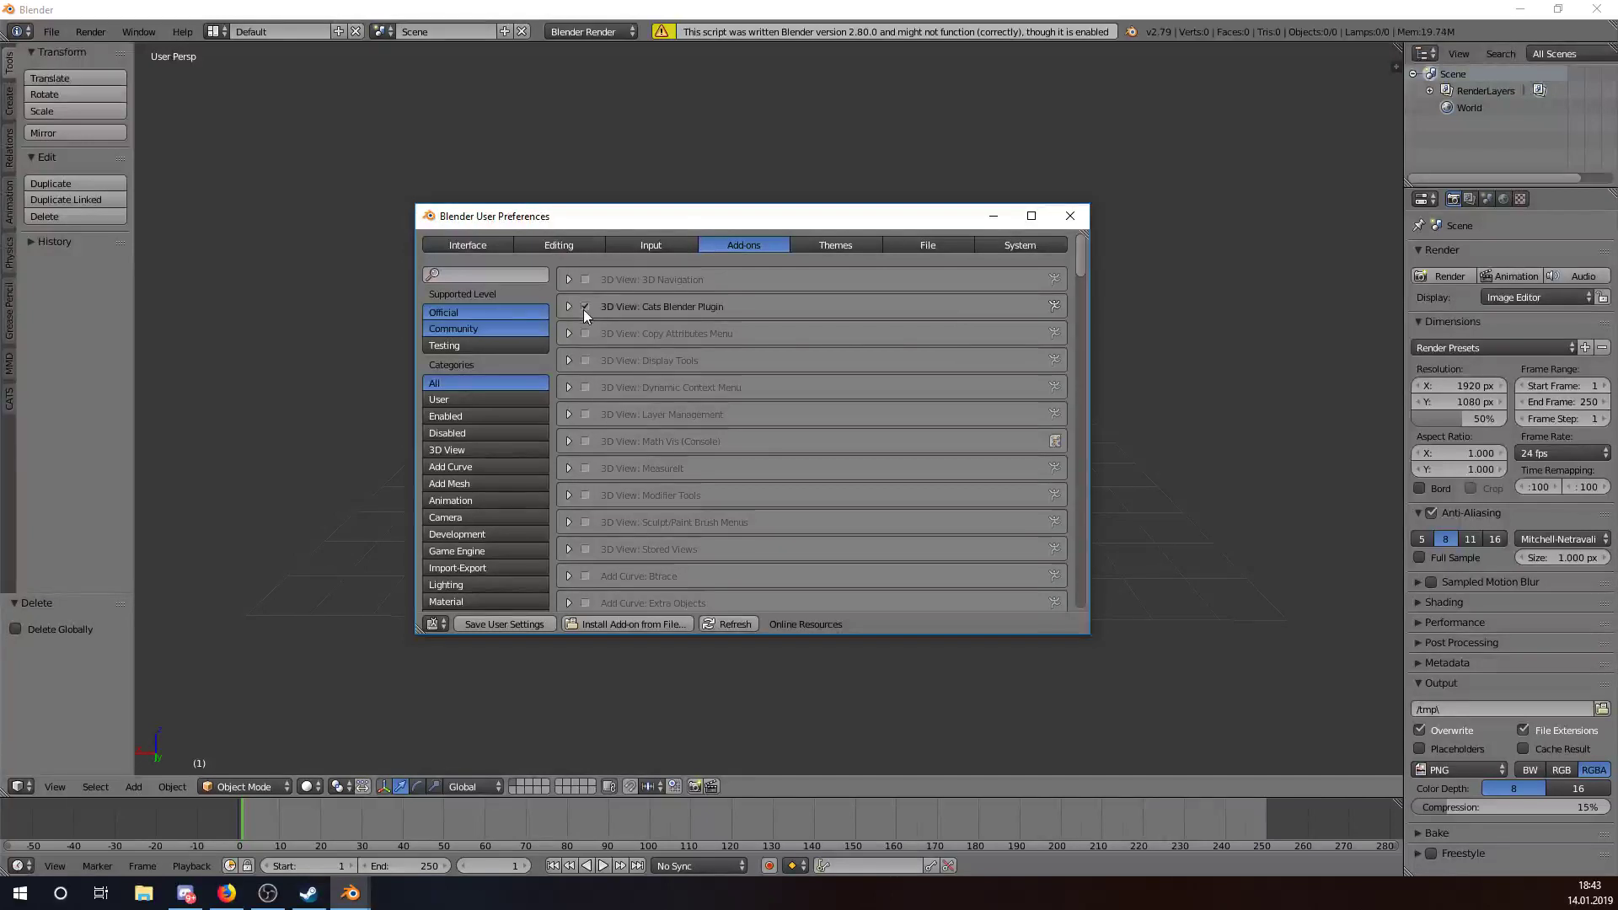
left_click(1070, 217)
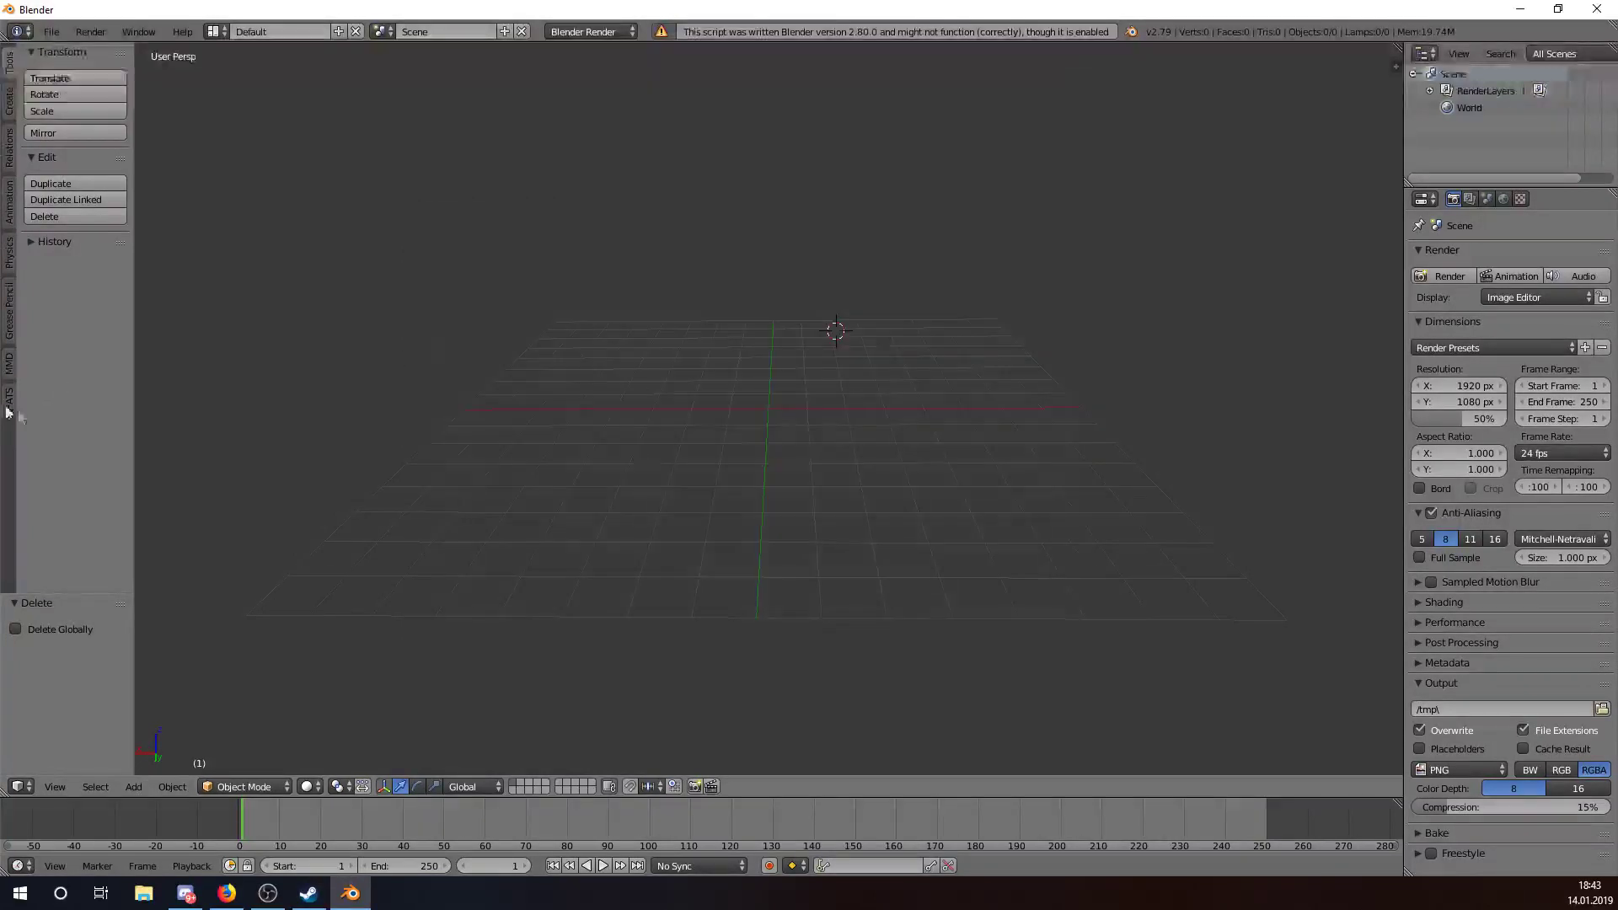
left_click(8, 412)
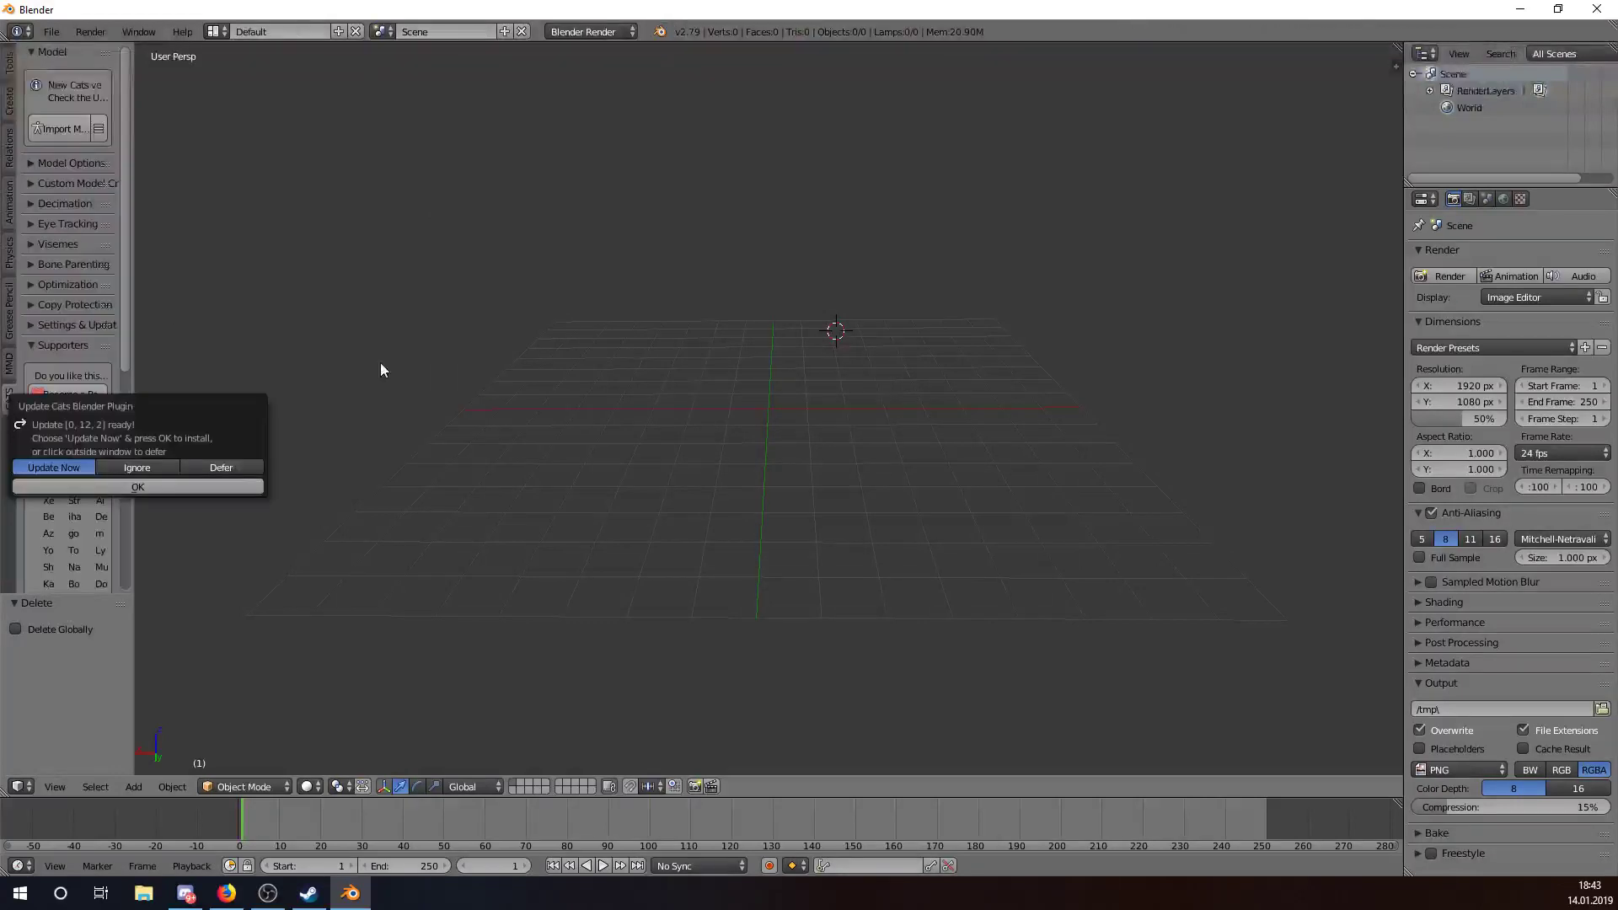
left_click(129, 211)
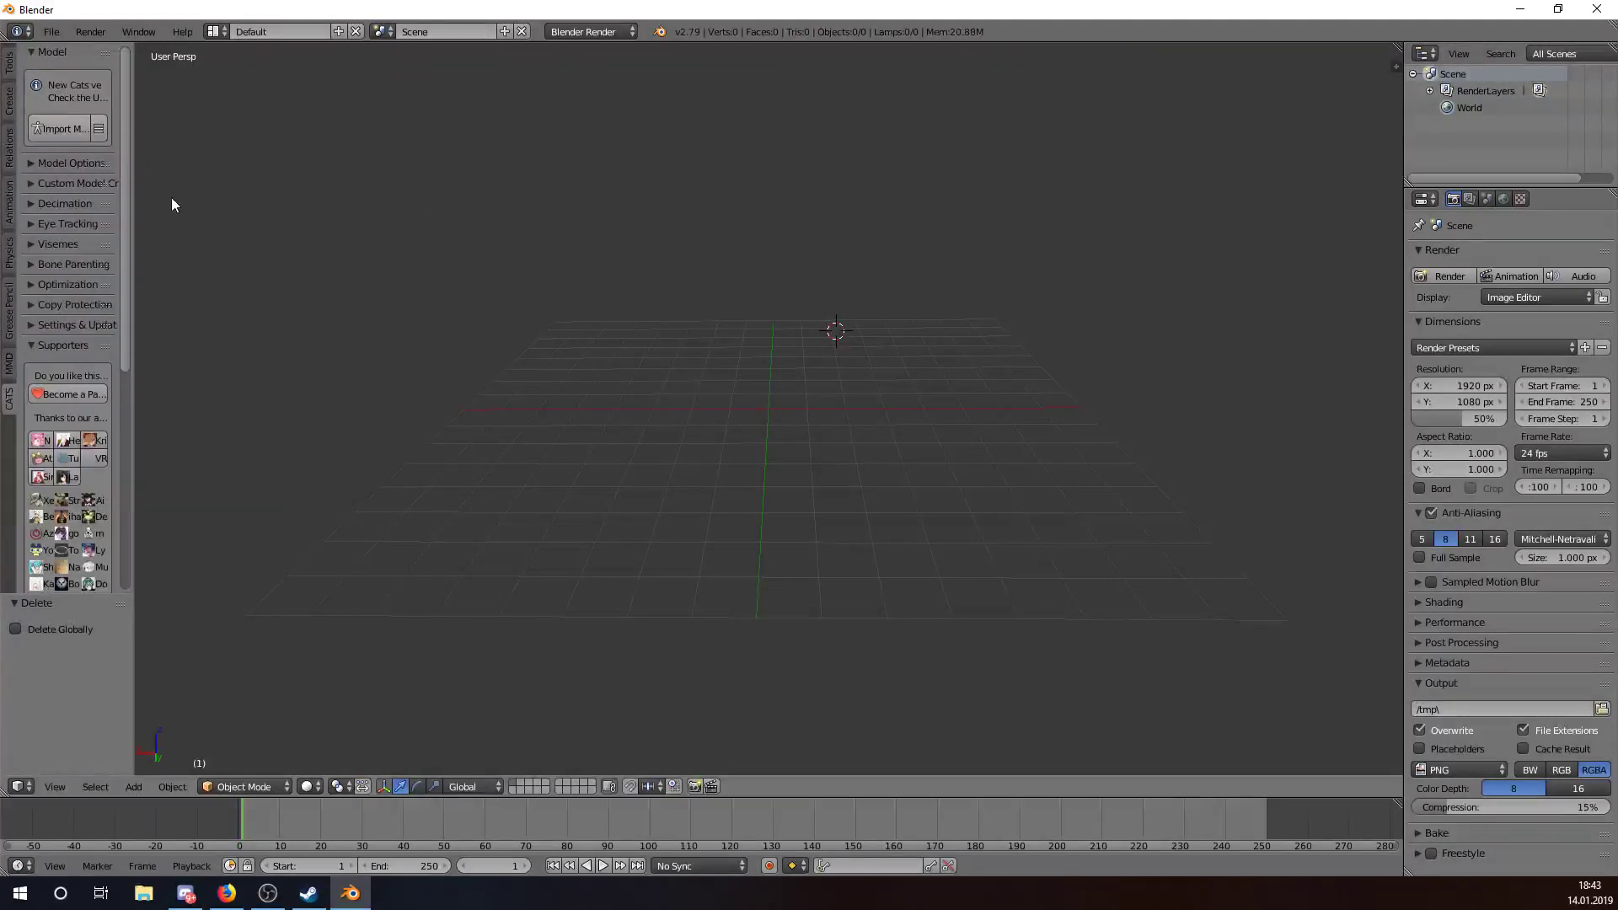
left_click_drag(132, 203, 314, 217)
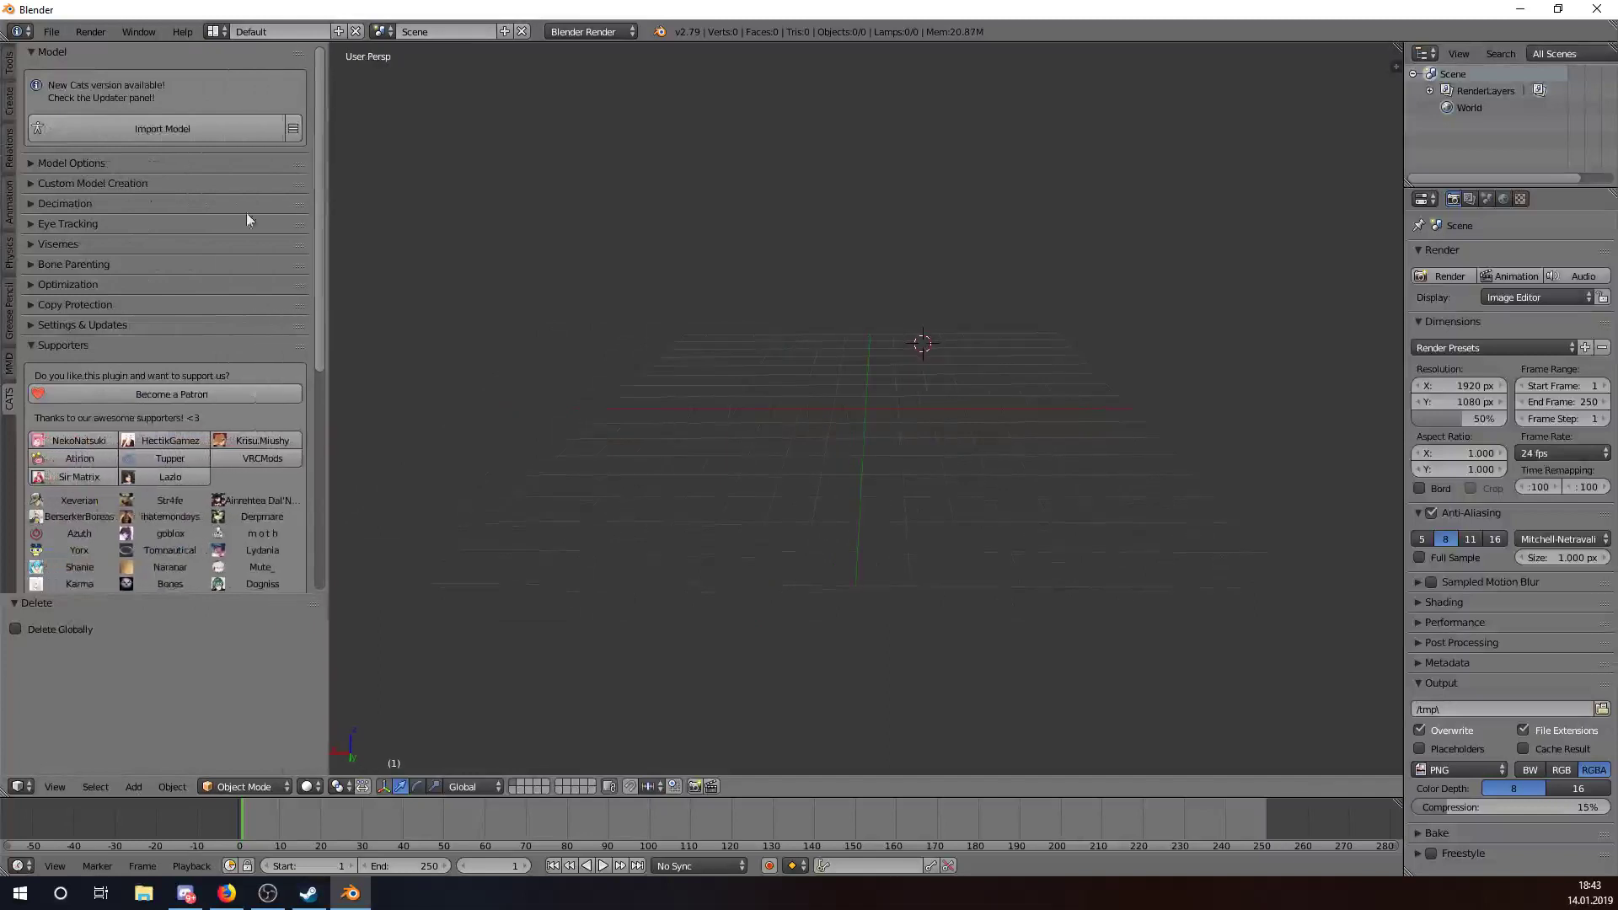
Step: Import Red boy.pmx from Desktop > Triplets trio OC (BlackRed) > red boy
left_click(170, 134)
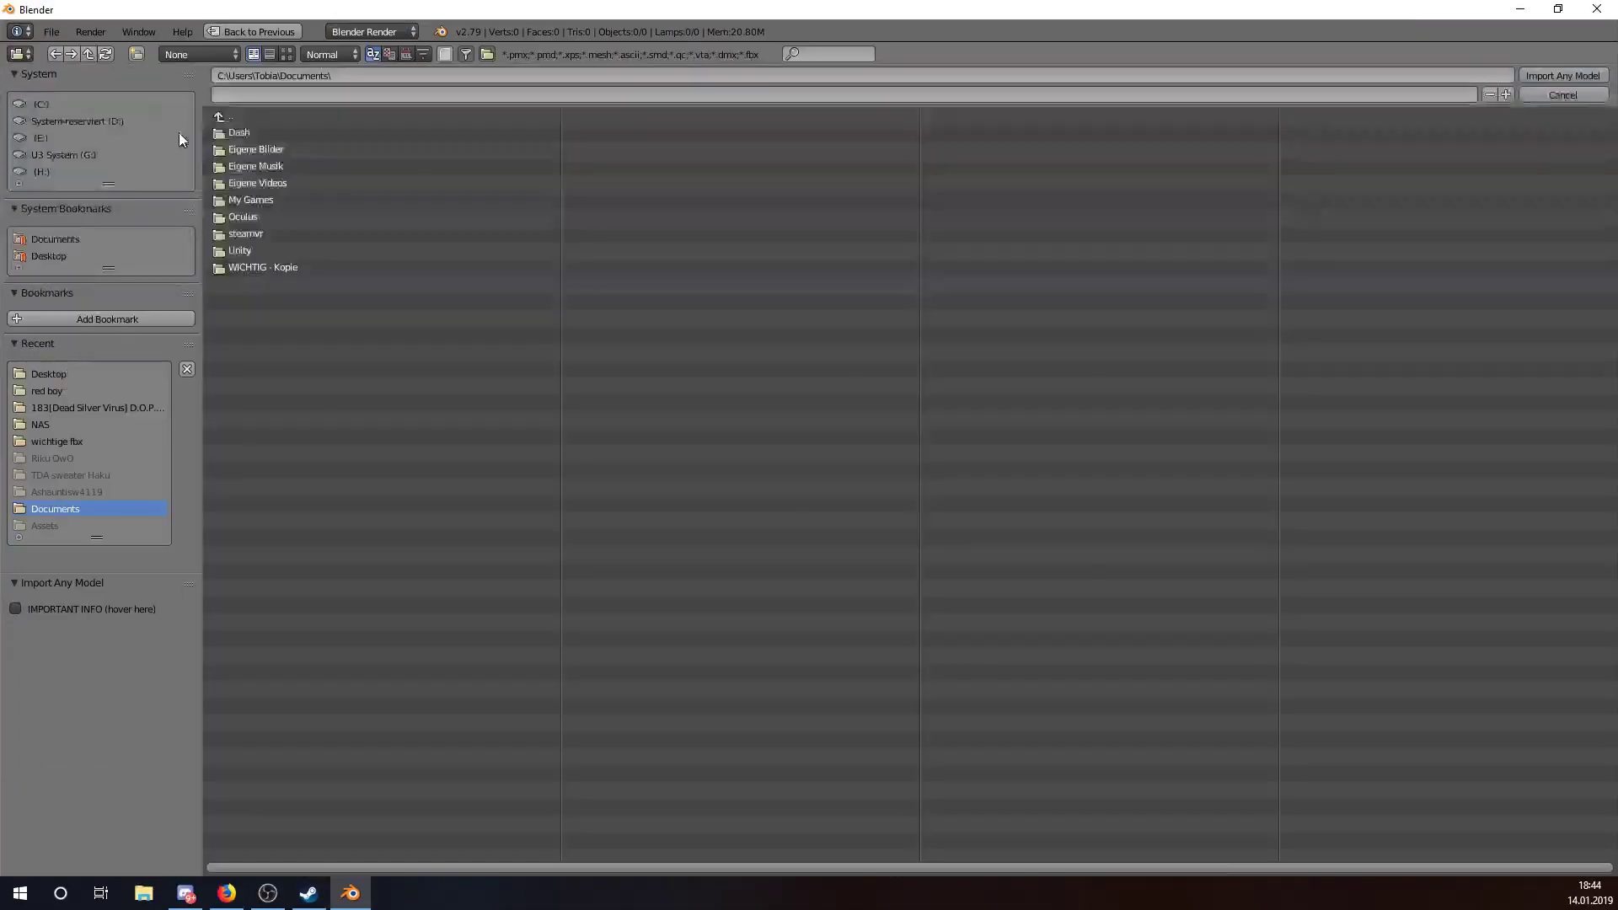
left_click(49, 256)
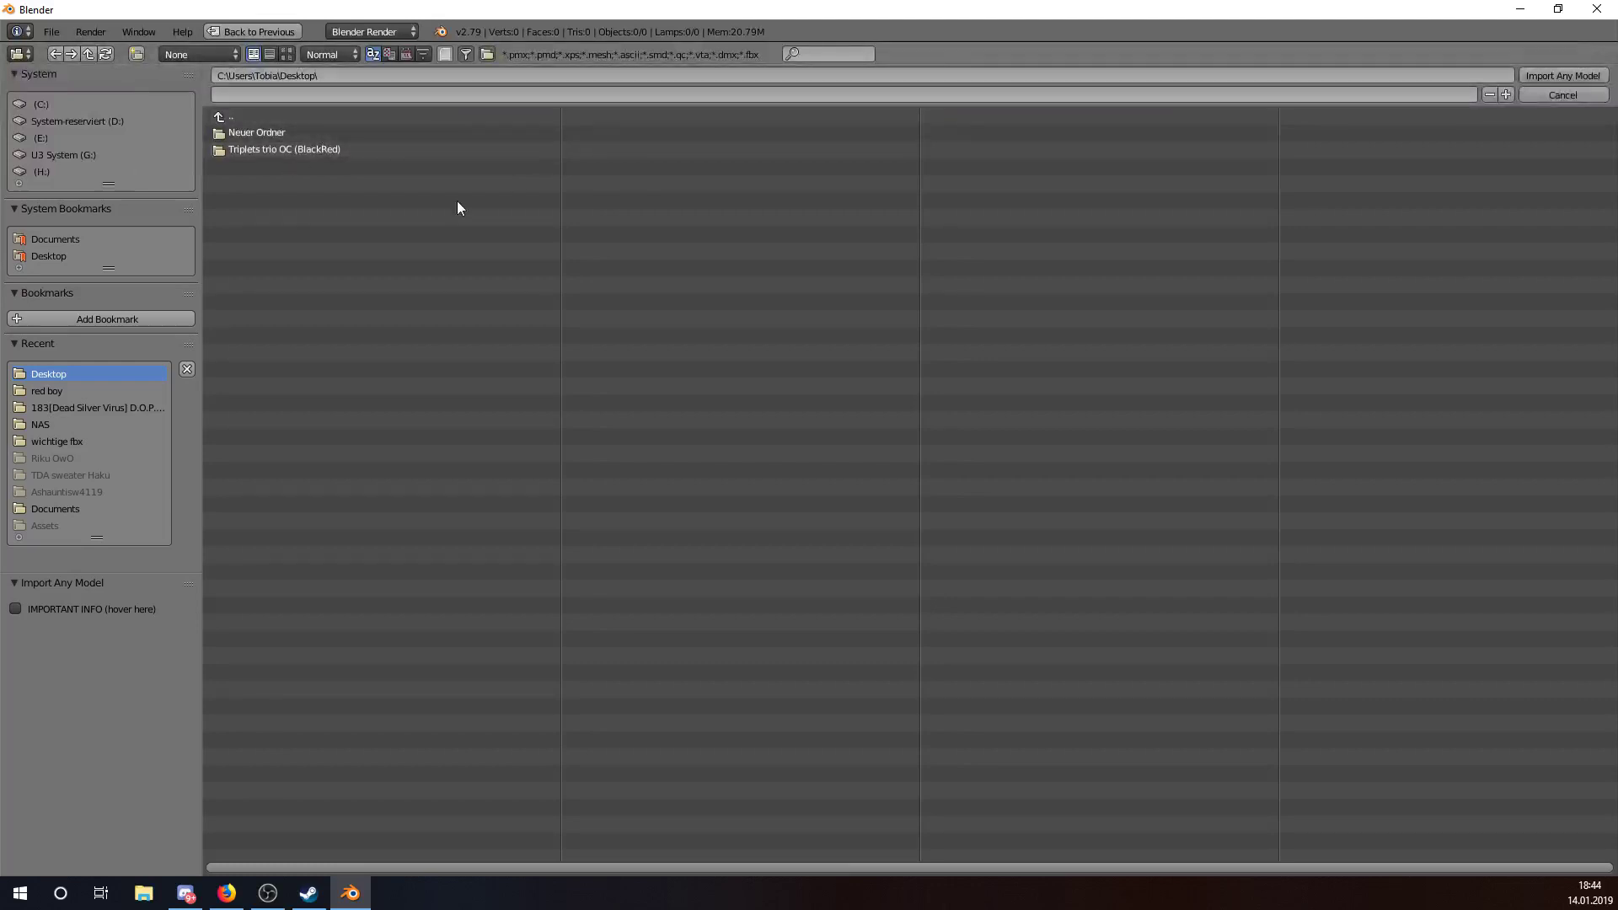
left_click(285, 147)
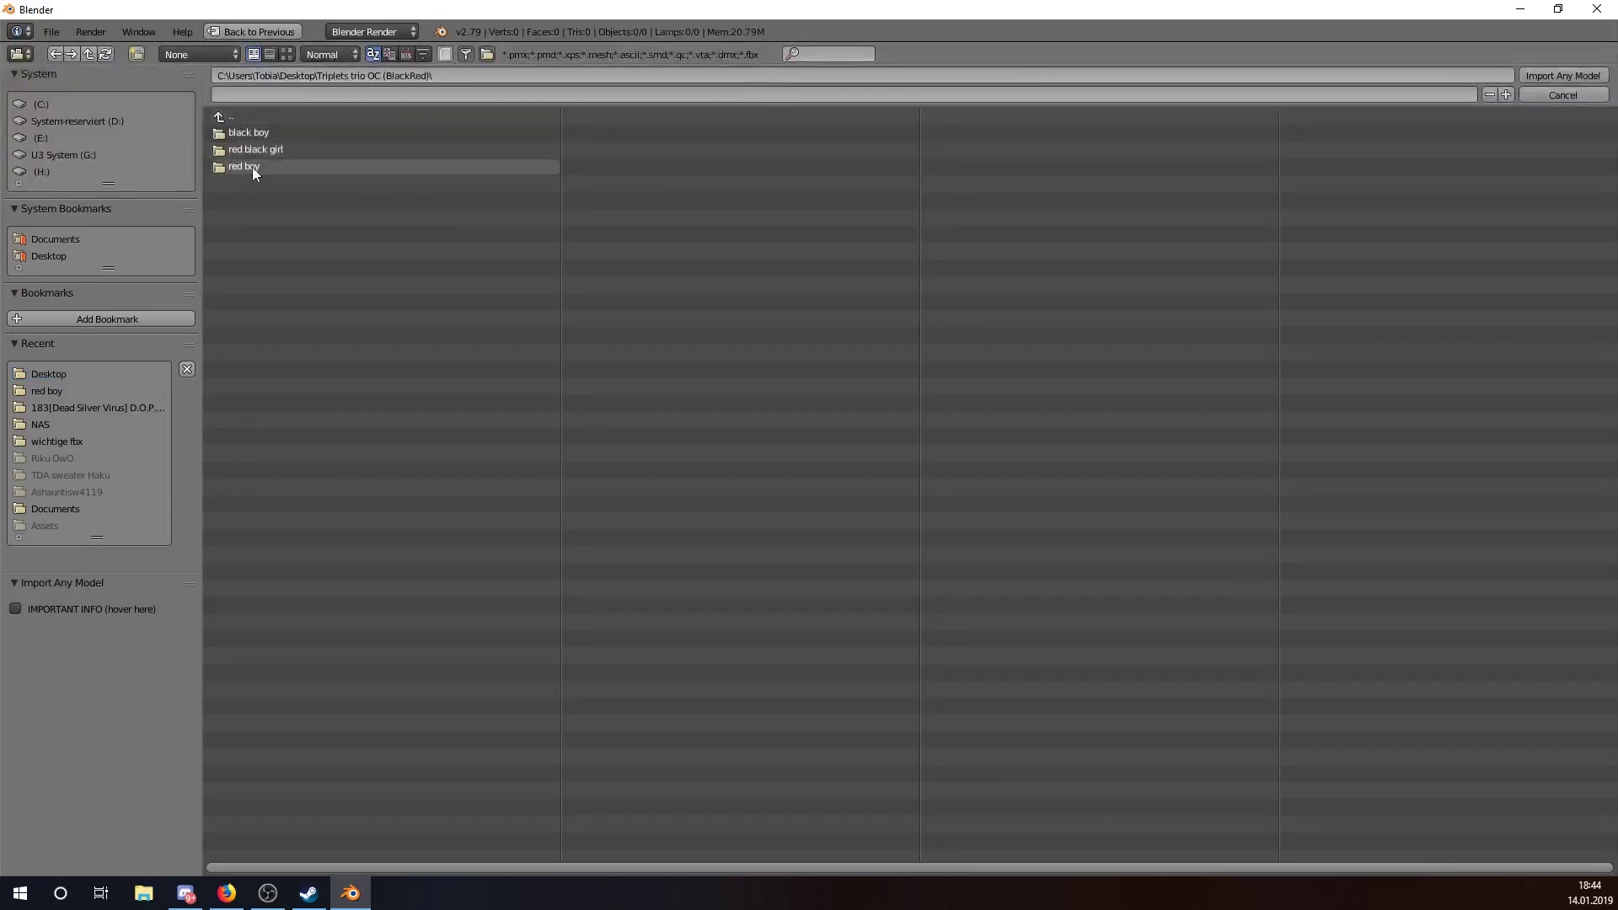
left_click(243, 133)
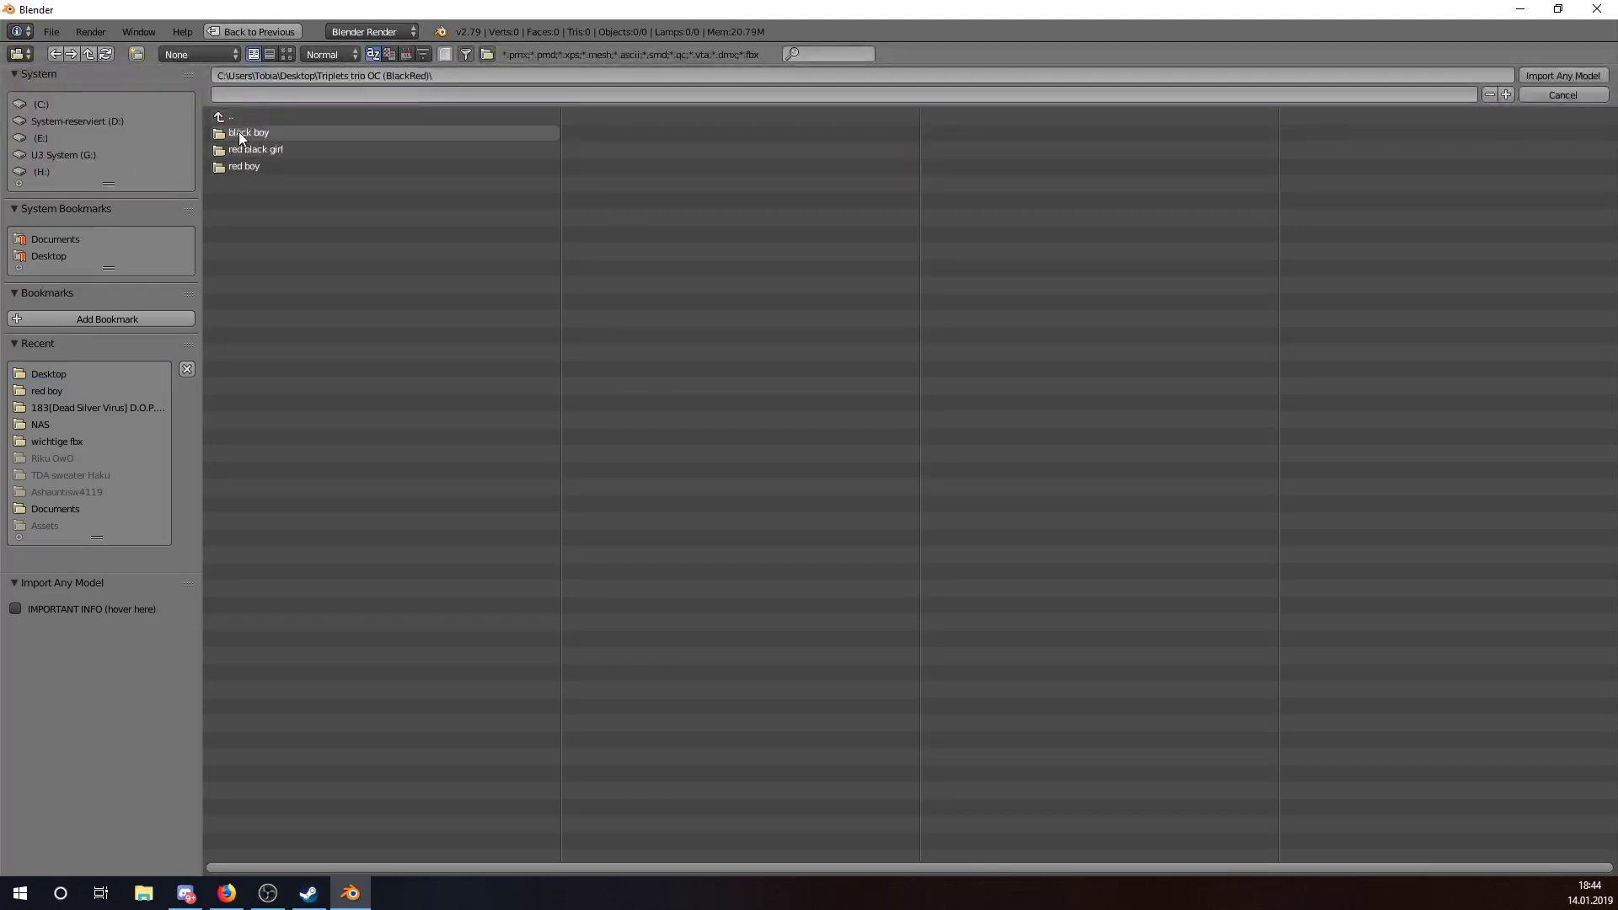
left_click(232, 117)
left_click(248, 167)
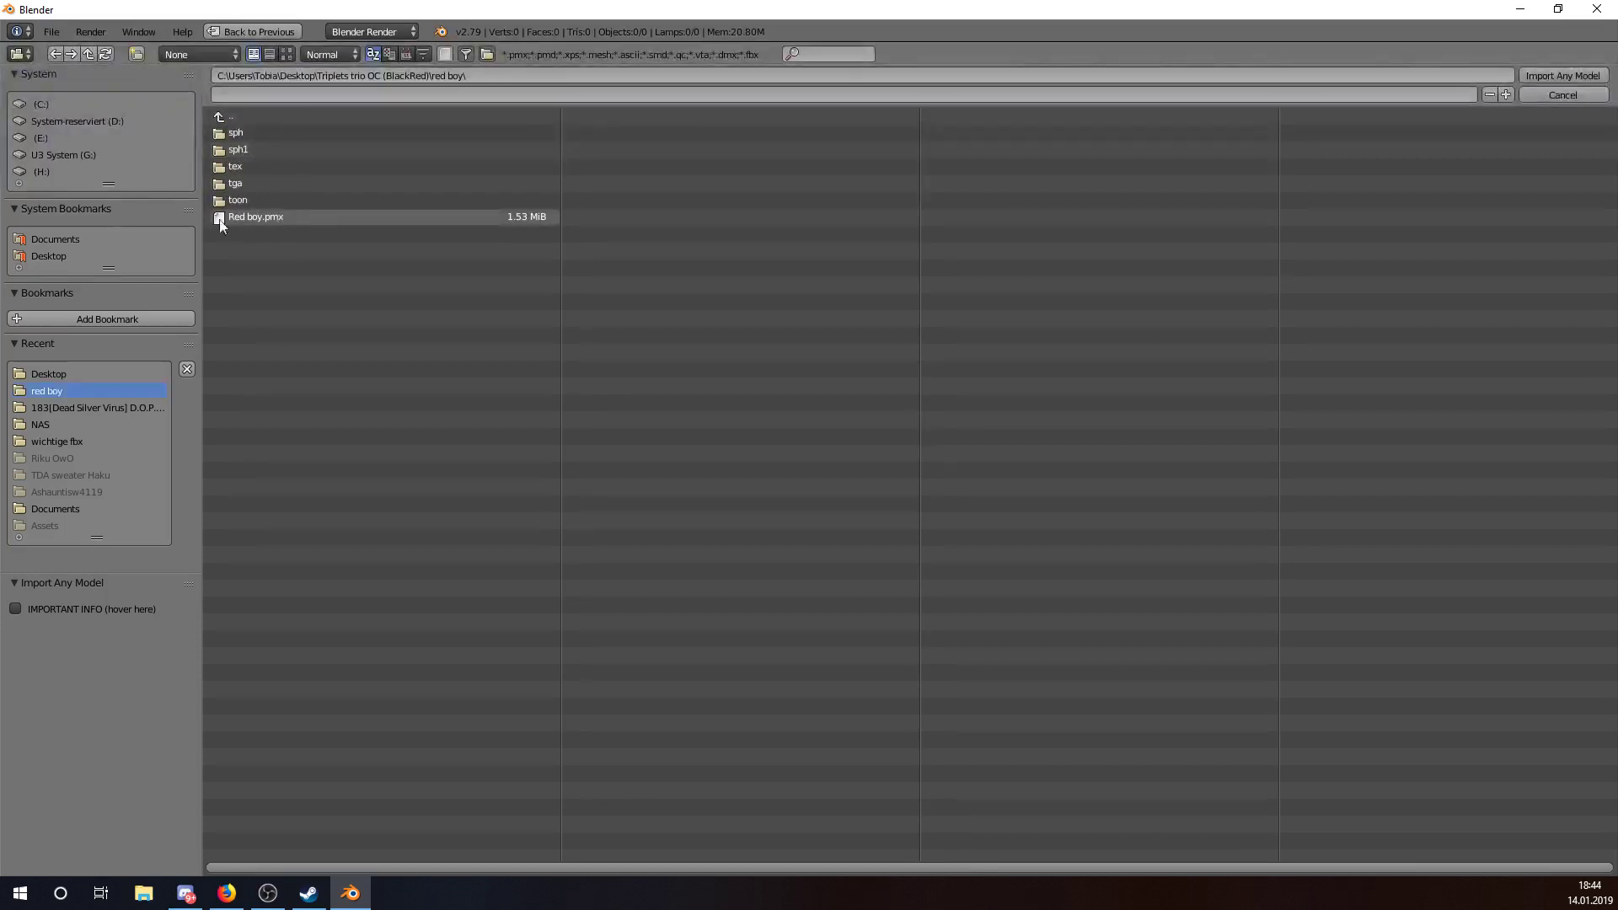
left_click(283, 216)
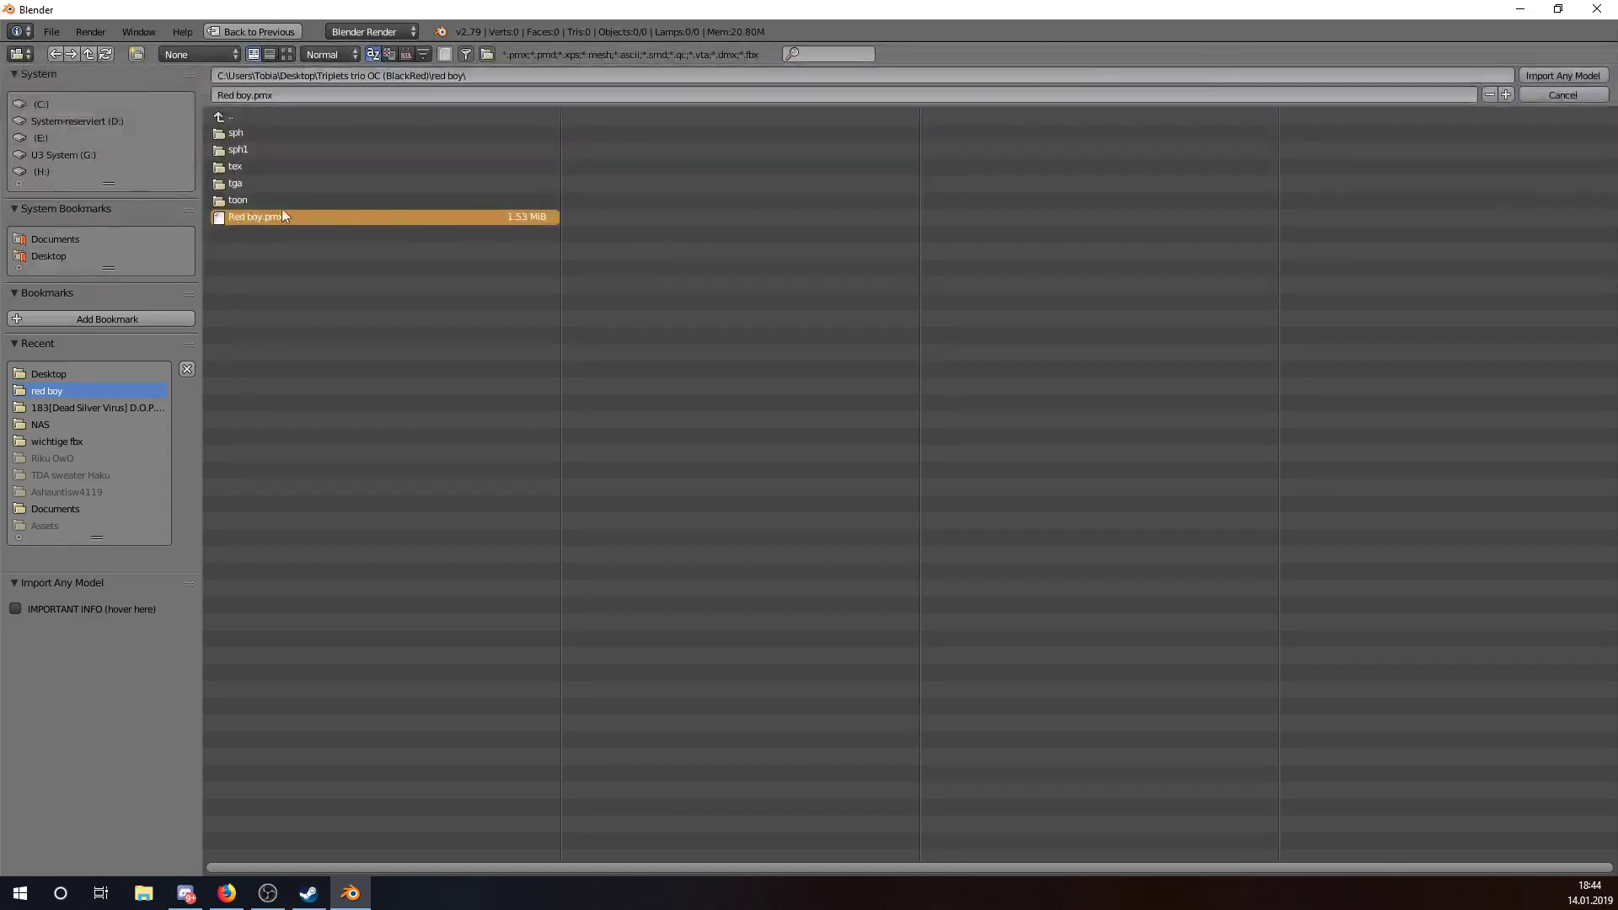
double_click(283, 217)
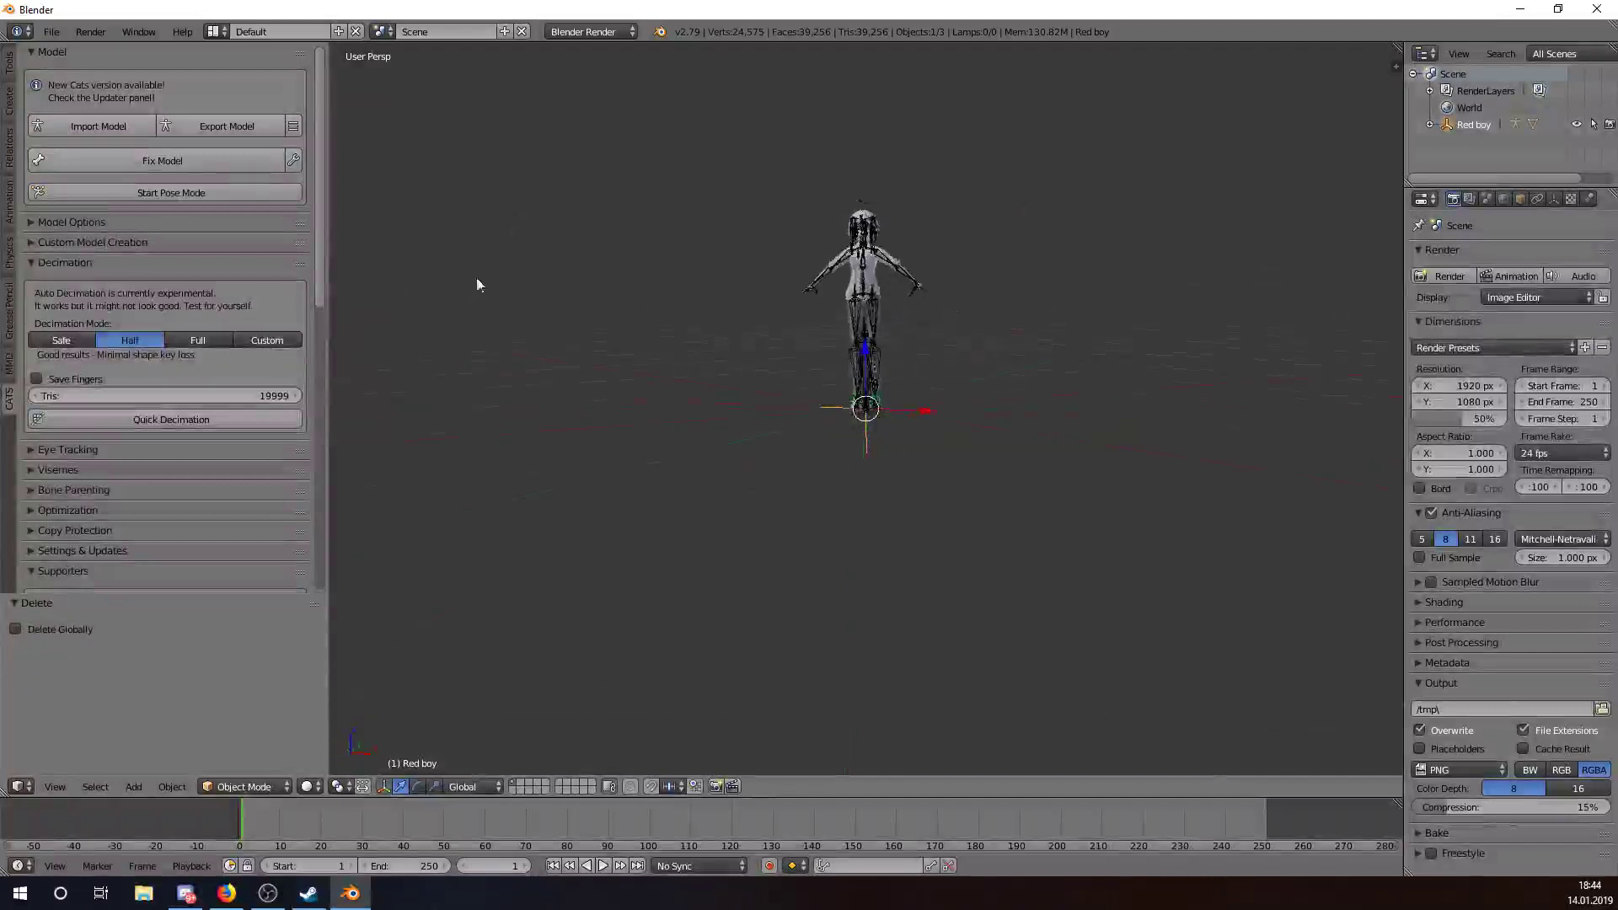
Step: Zoom and orbit around the imported Red boy figure, then open the Fix Model settings
scroll(964, 329, "up", 4)
middle_click_drag(960, 323, 1054, 443)
scroll(1055, 347, "down", 1)
middle_click_drag(1055, 346, 1056, 373)
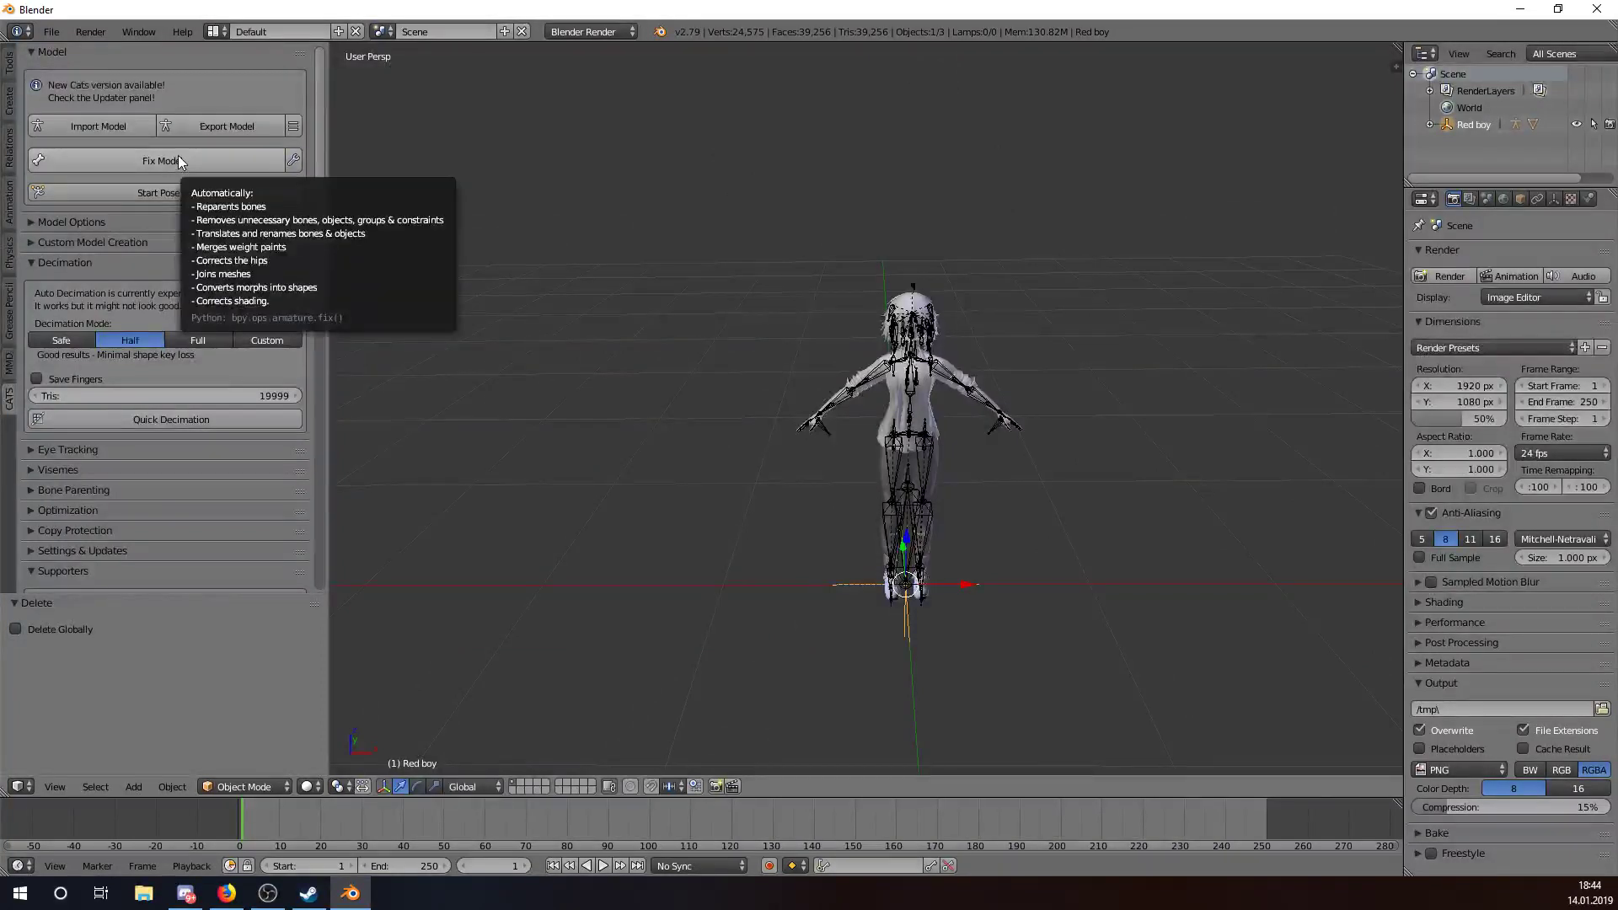
left_click(98, 159)
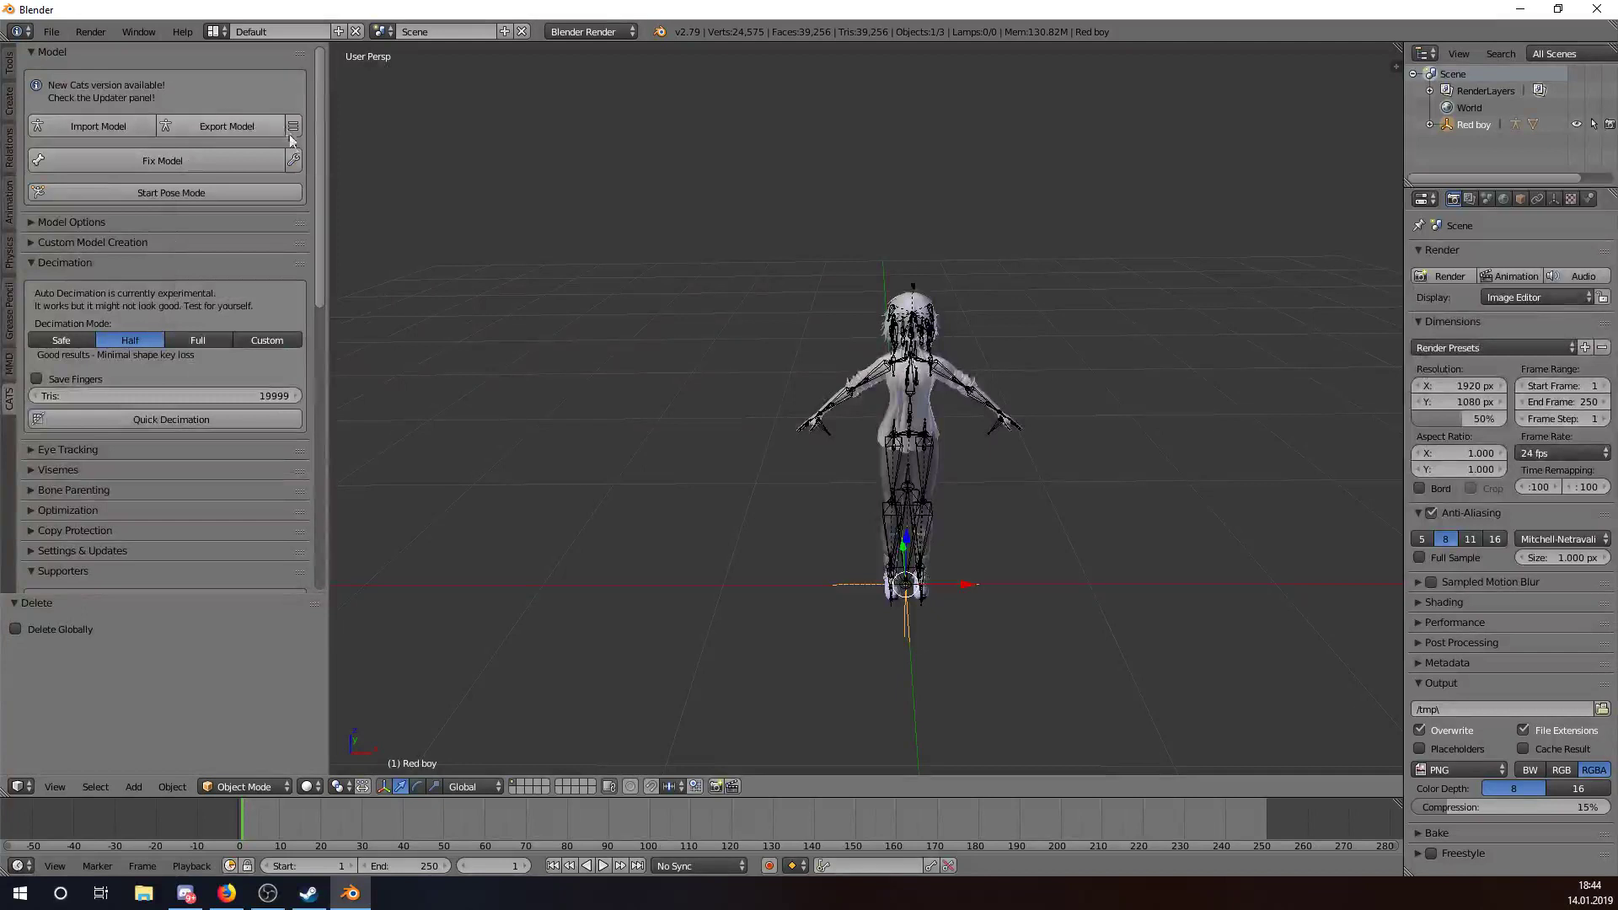
middle_click_drag(1117, 439, 587, 289)
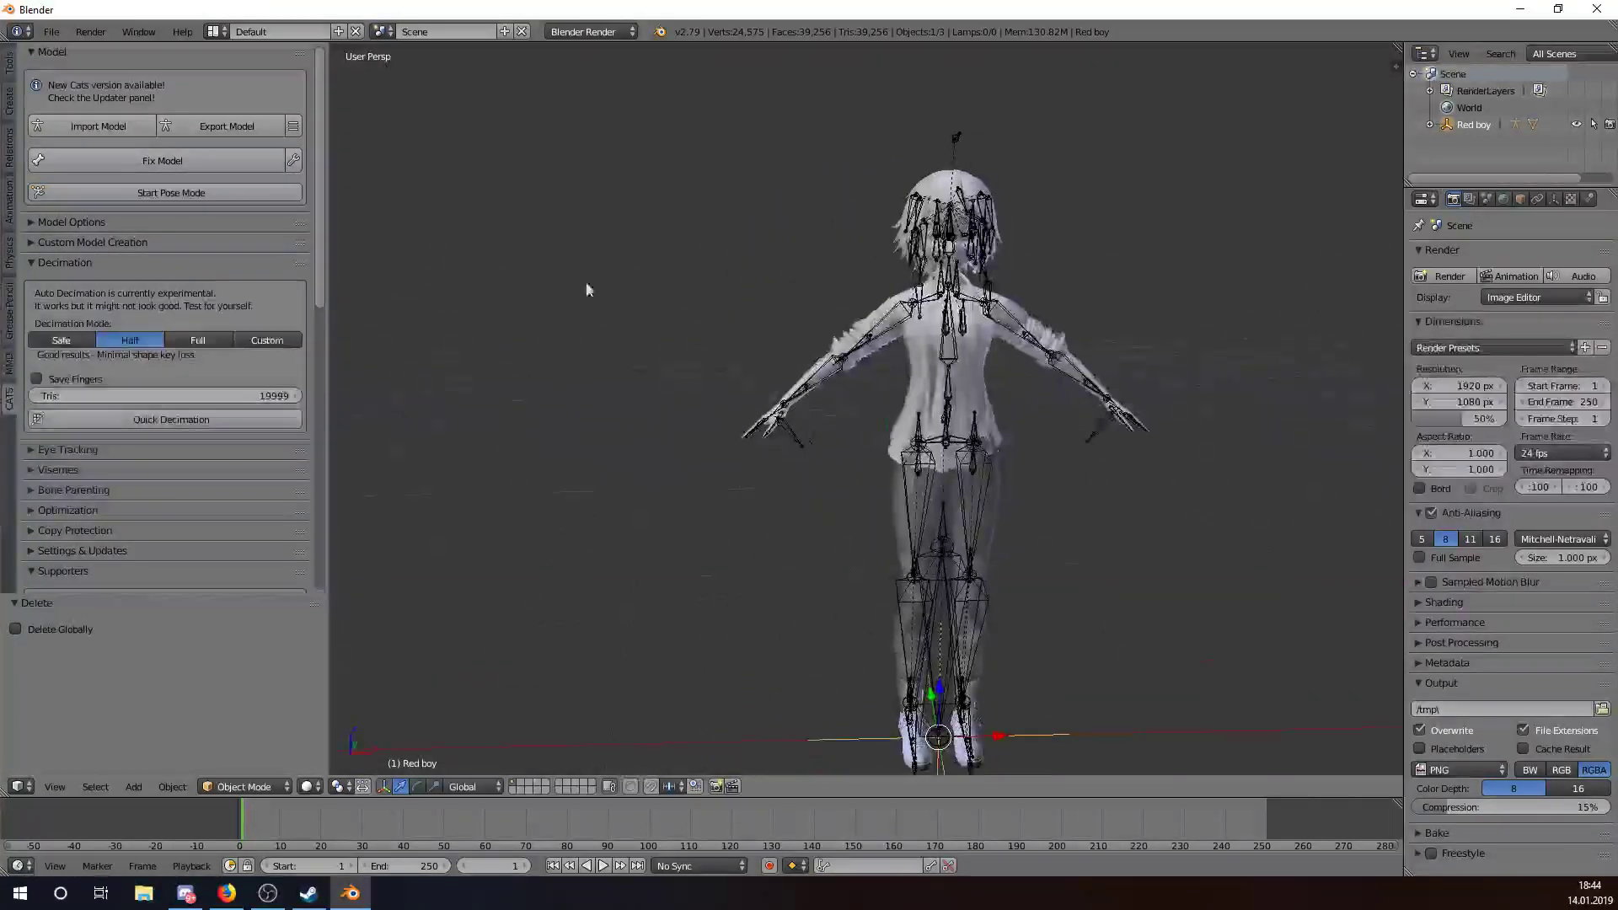
left_click(295, 164)
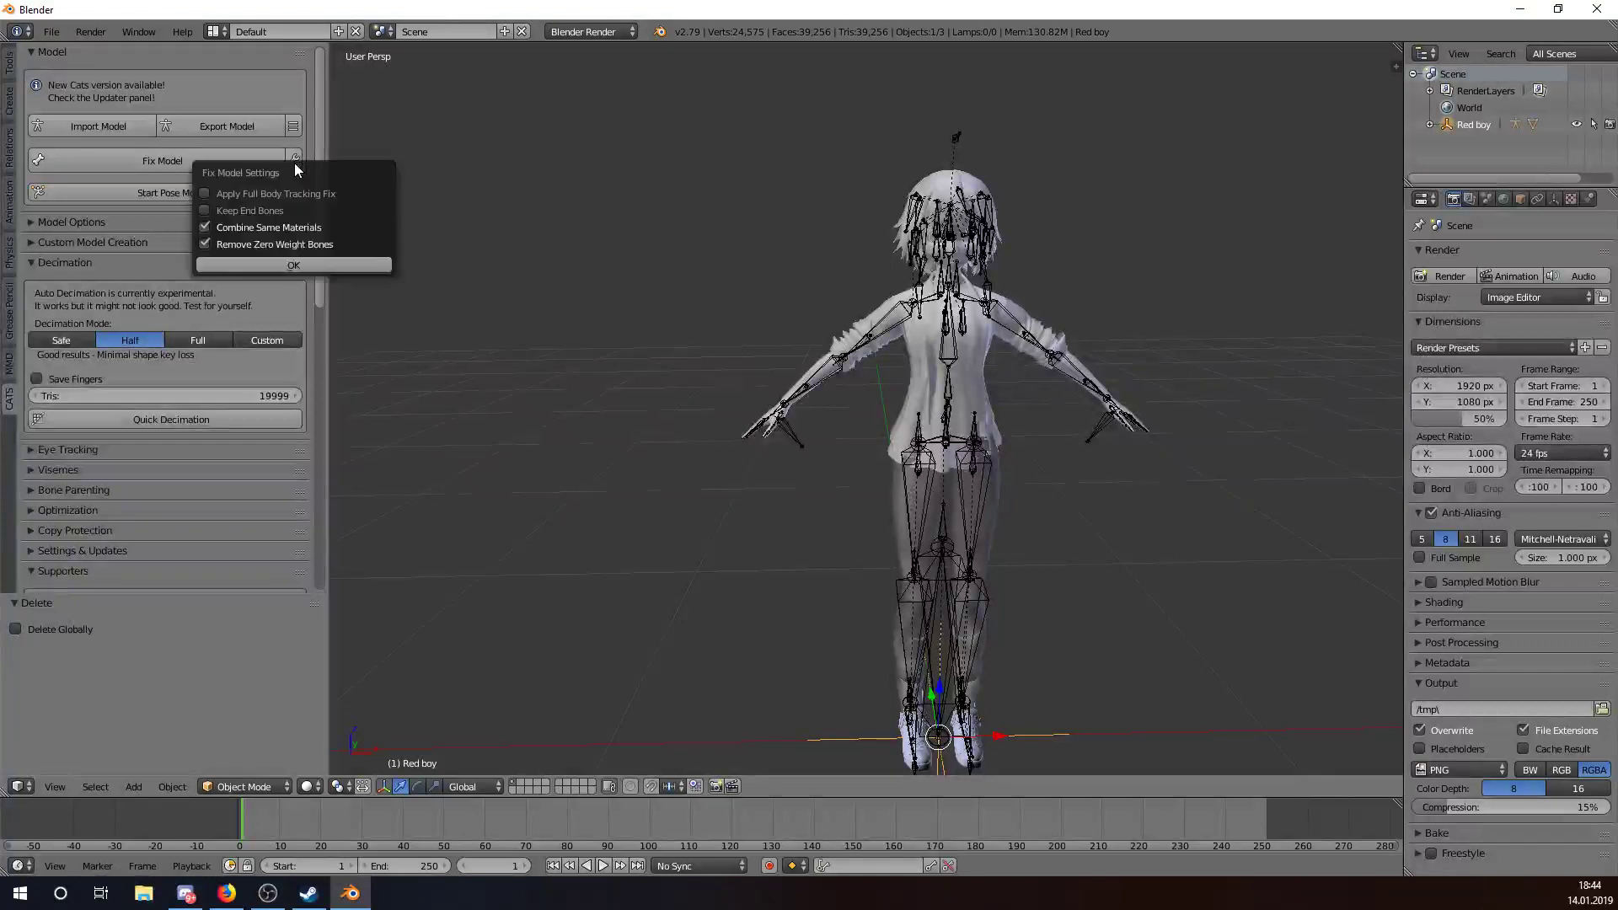
Step: Check Apply Full Body Tracking Fix and run Fix Model
left_click(204, 193)
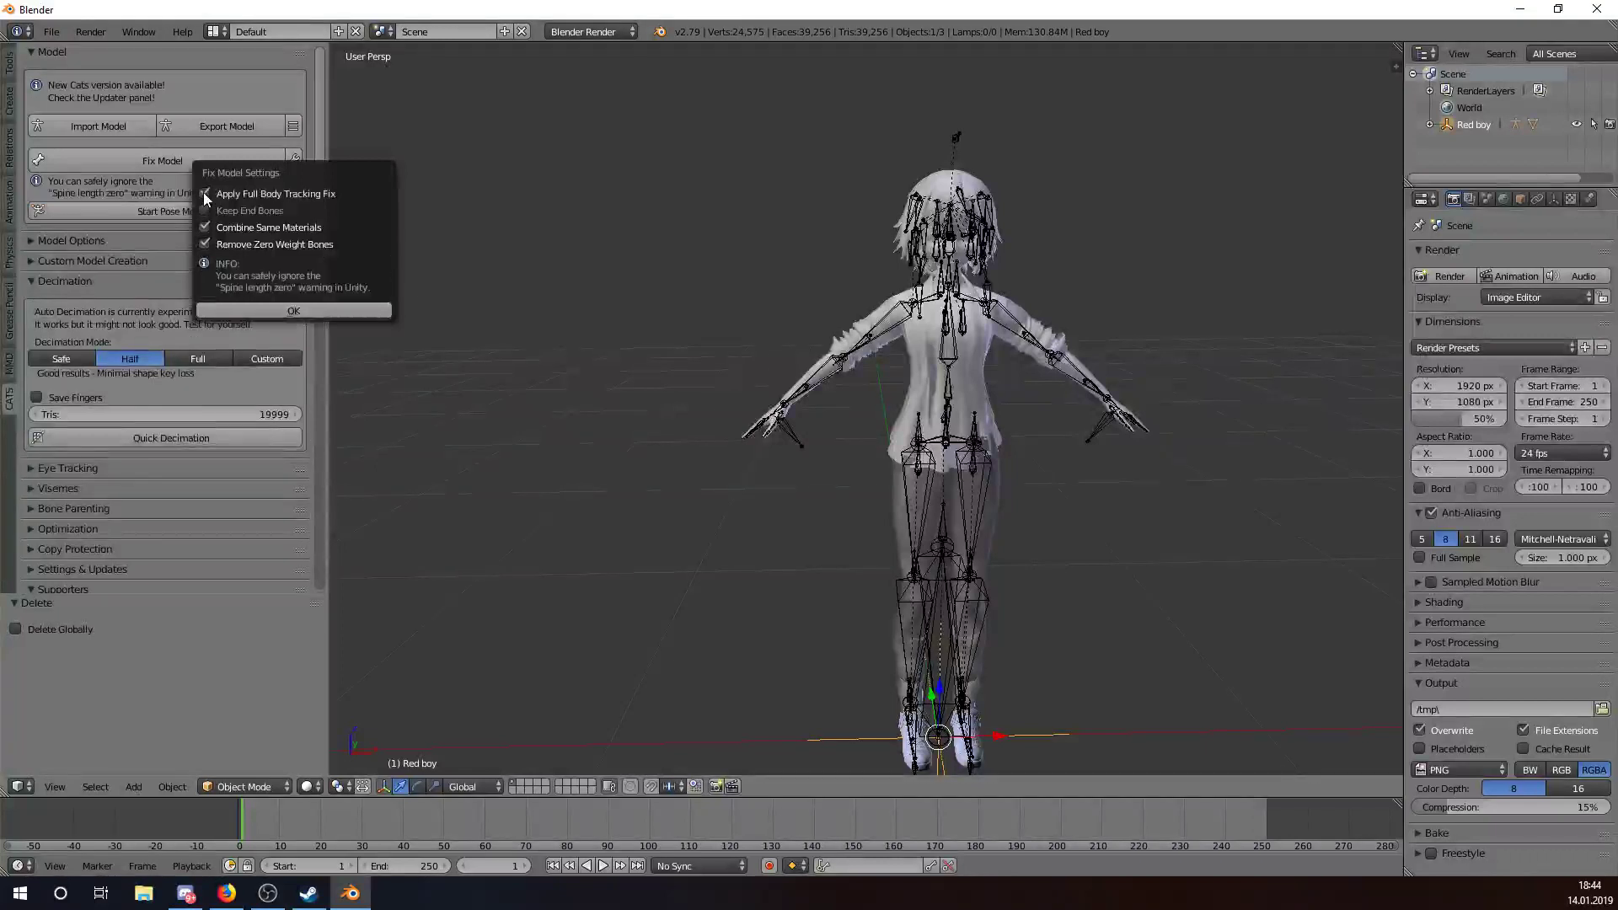
left_click(133, 162)
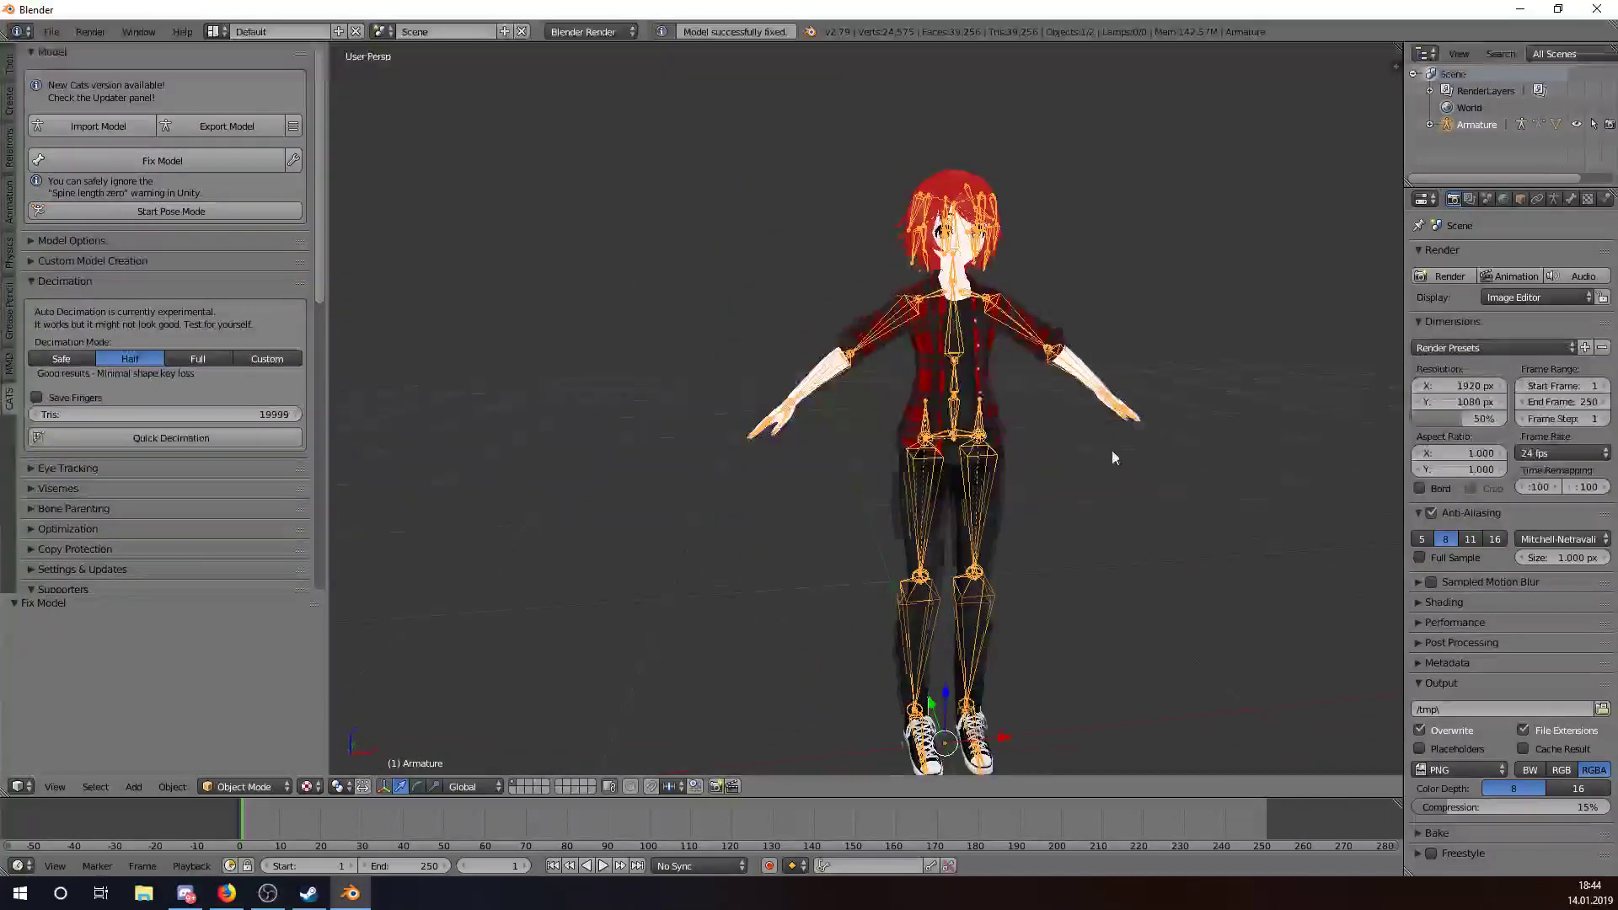
Step: Check the fixed model's back and feet from several angles, then expand the CATS Model Options panel
middle_click_drag(1196, 443, 1119, 483, "shift")
left_click(1088, 271)
middle_click_drag(967, 459, 1003, 462)
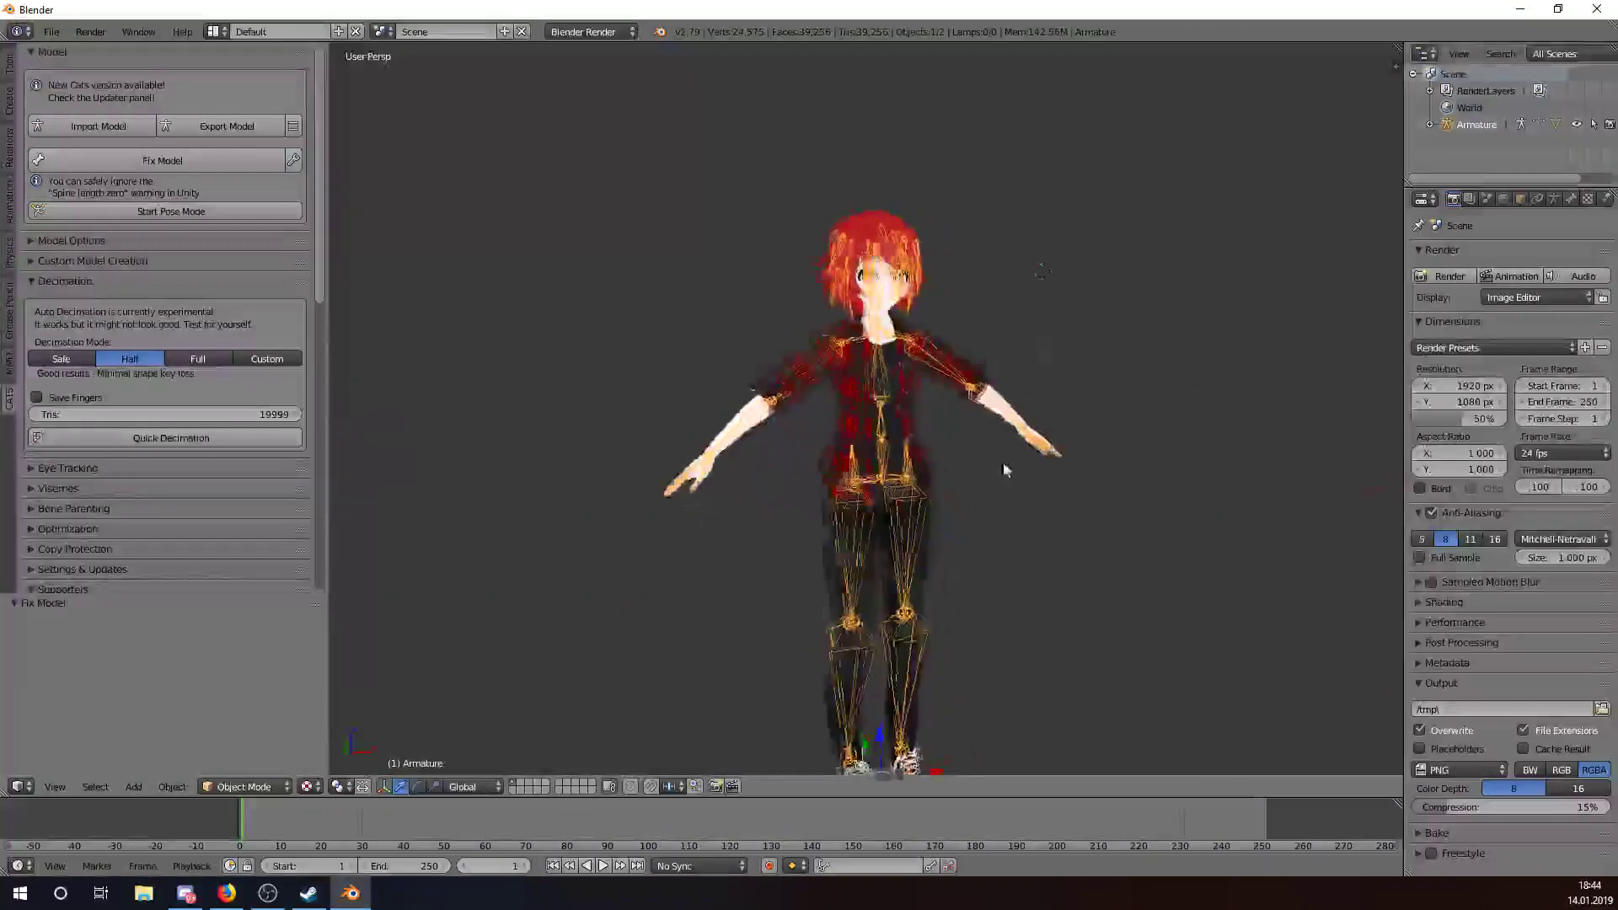
scroll(978, 450, "up", 2)
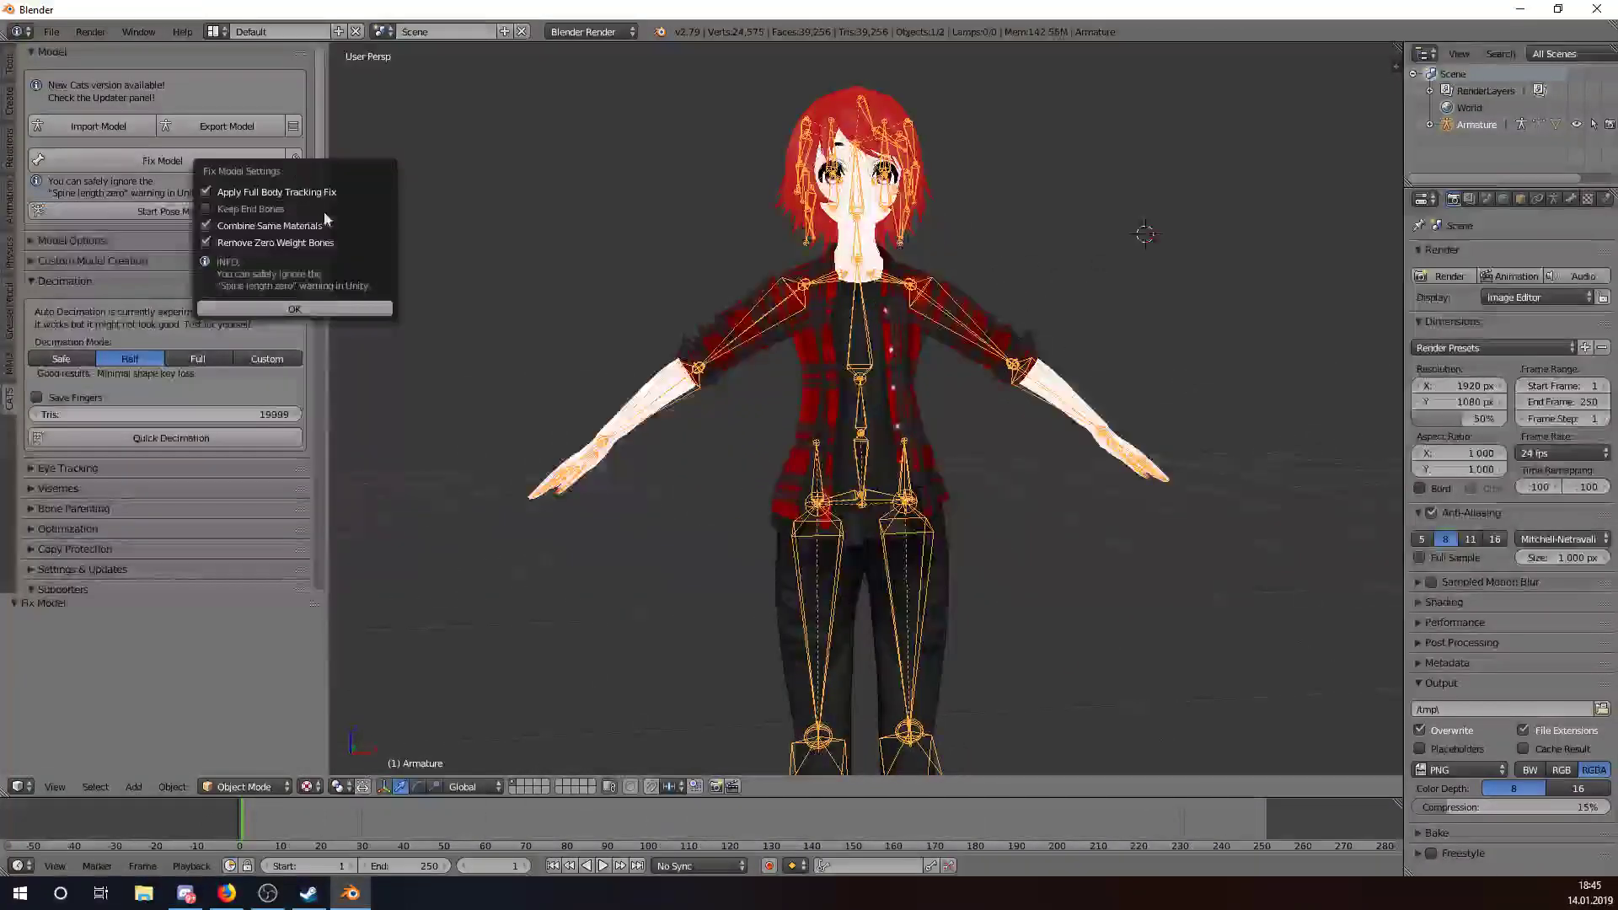
scroll(834, 522, "up", 3)
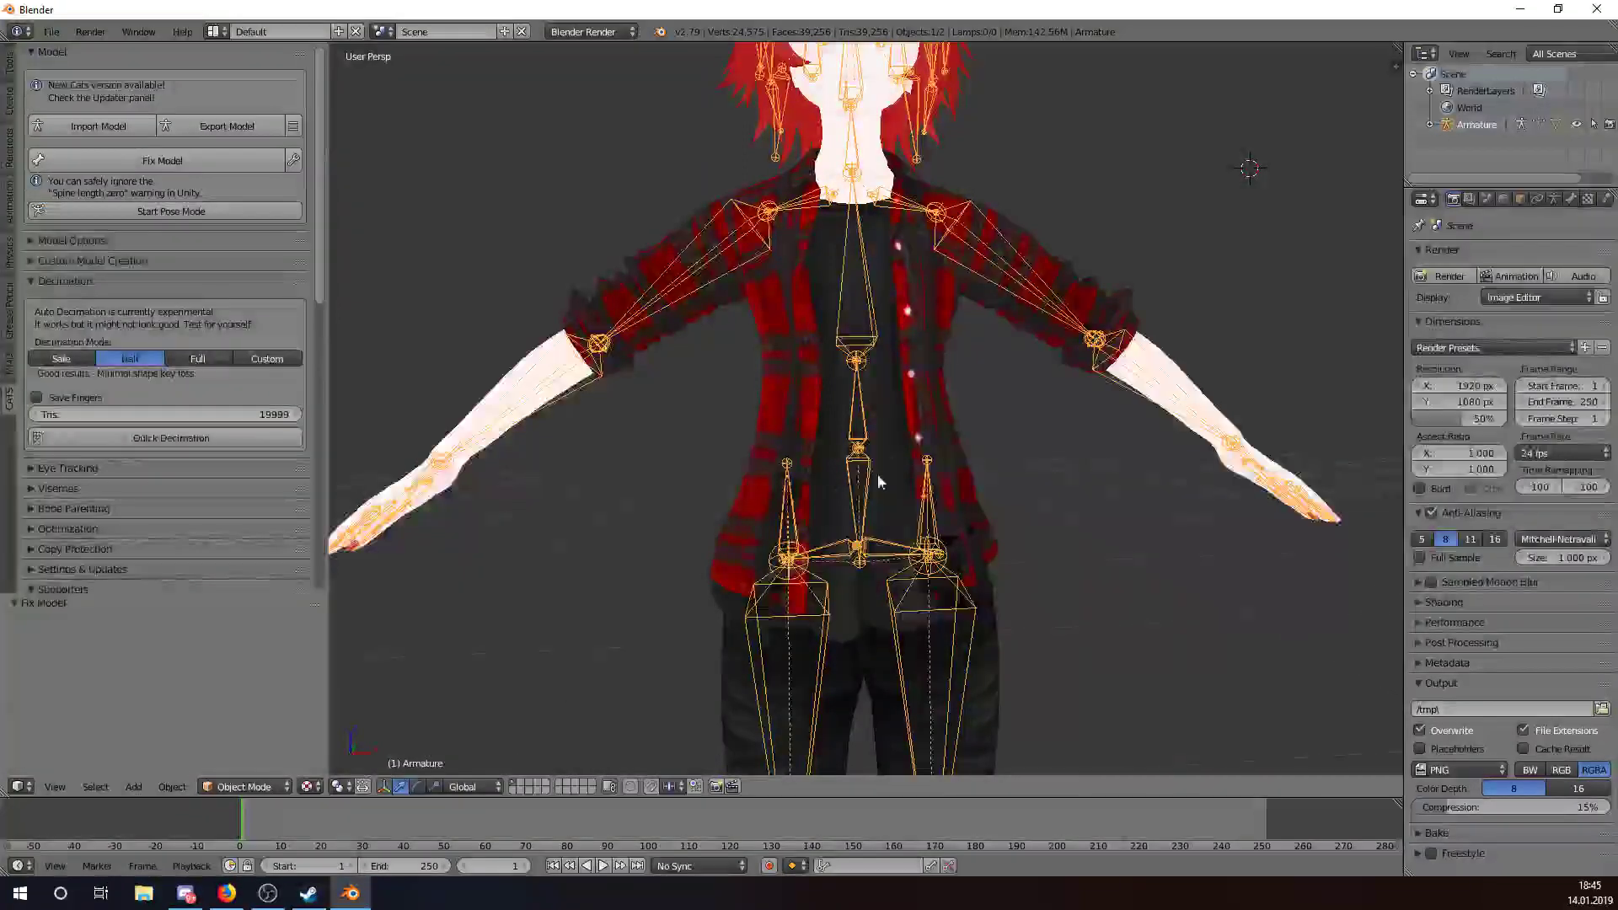
scroll(948, 512, "down", 5)
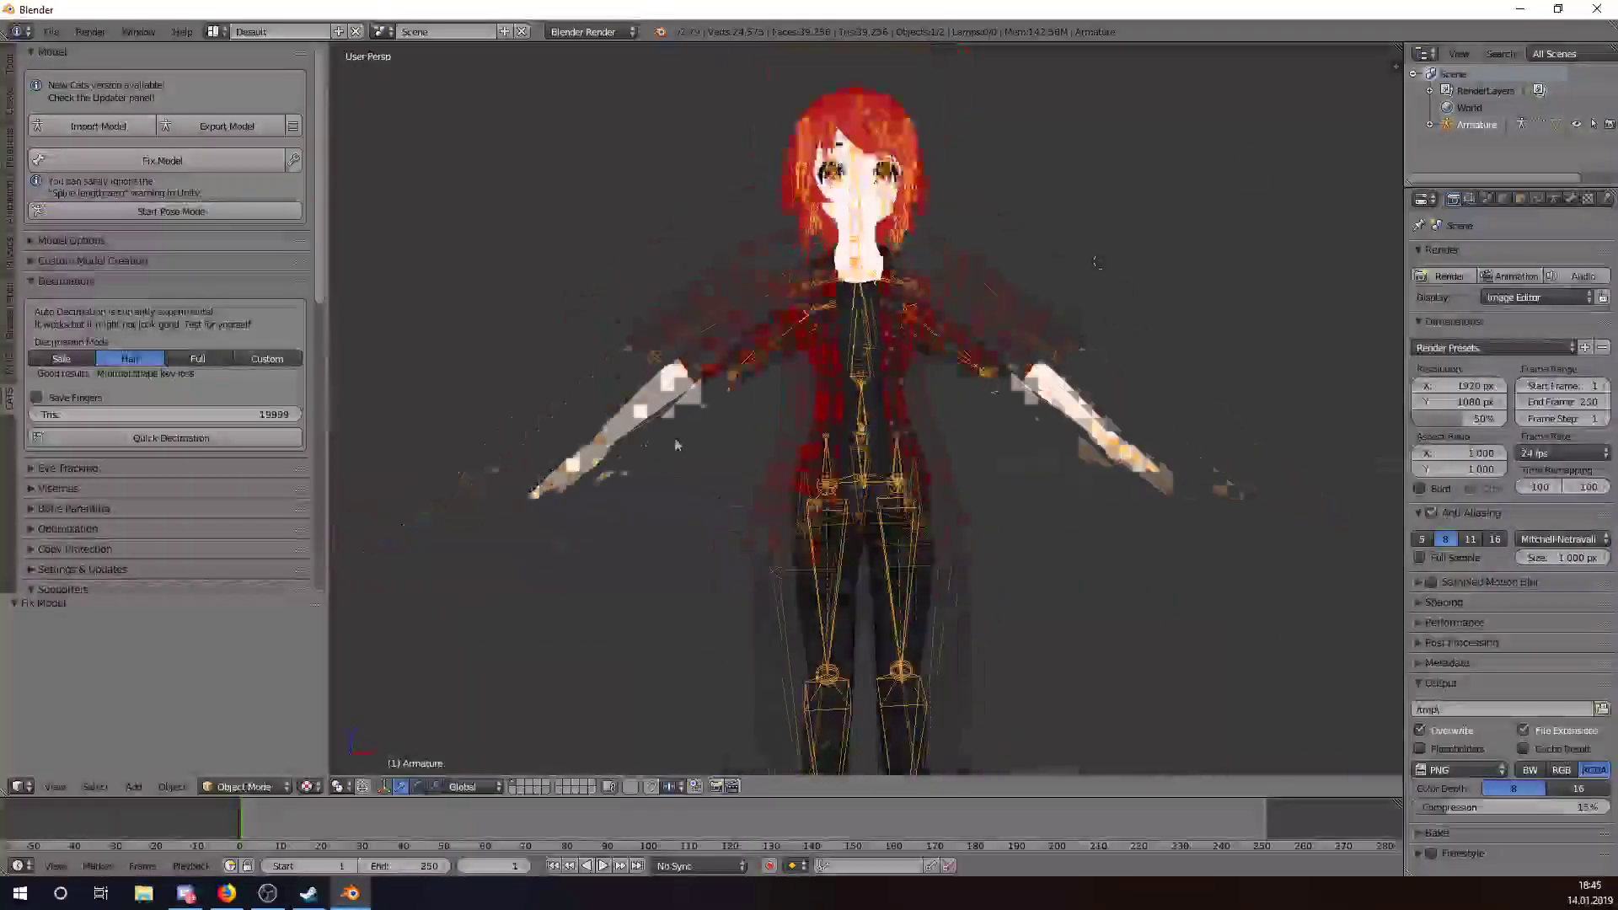
middle_click_drag(863, 440, 881, 479)
middle_click_drag(950, 559, 990, 487)
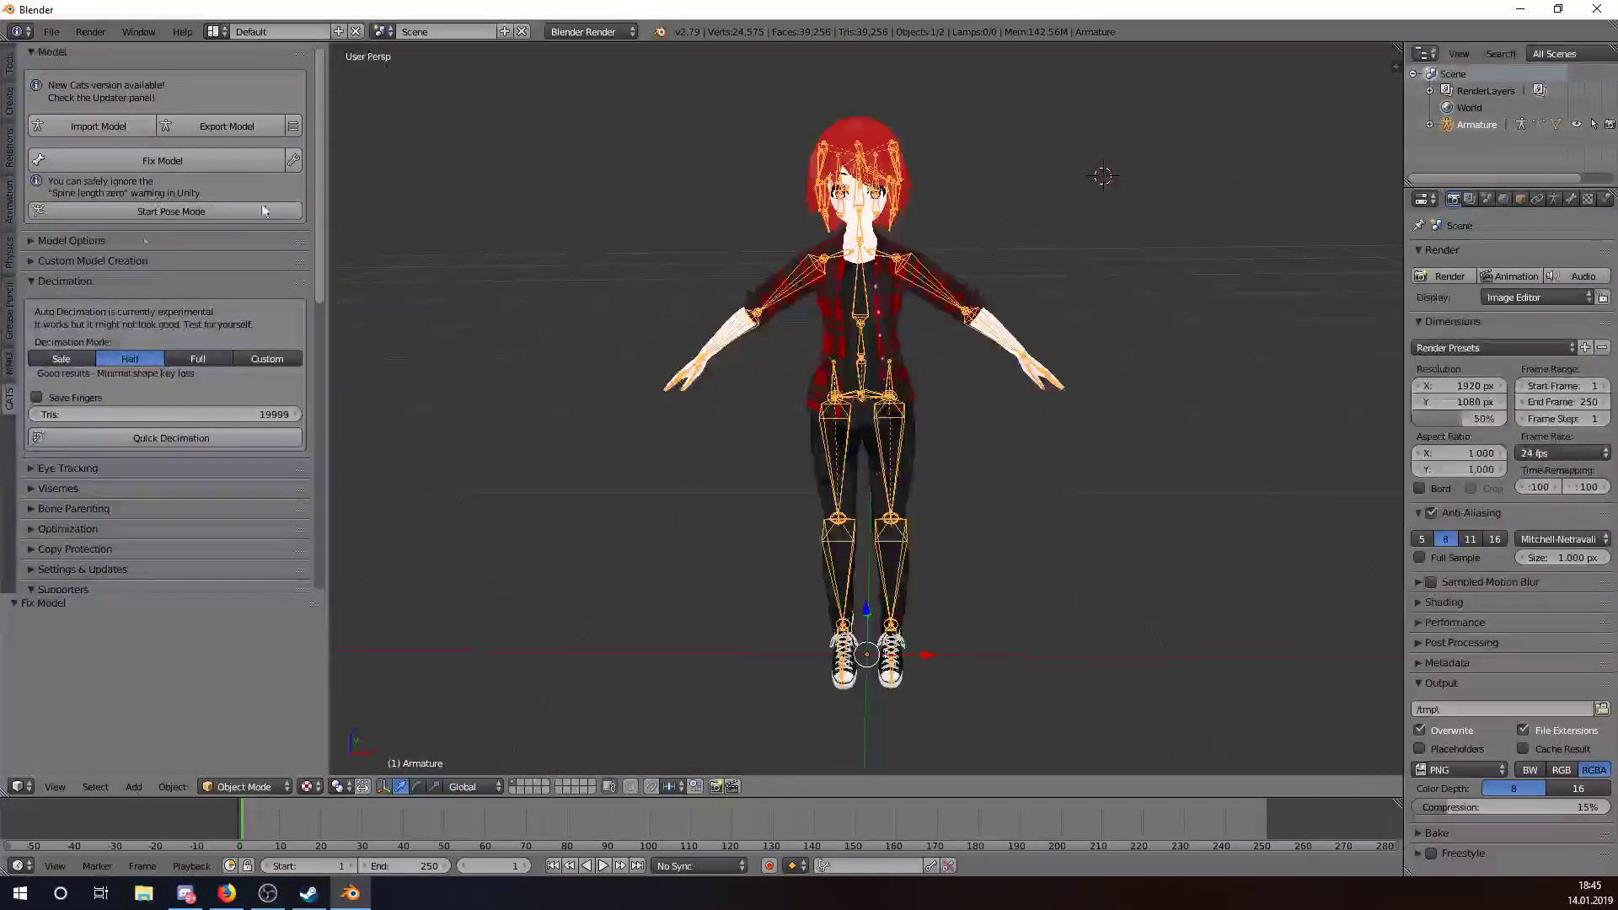
left_click(292, 160)
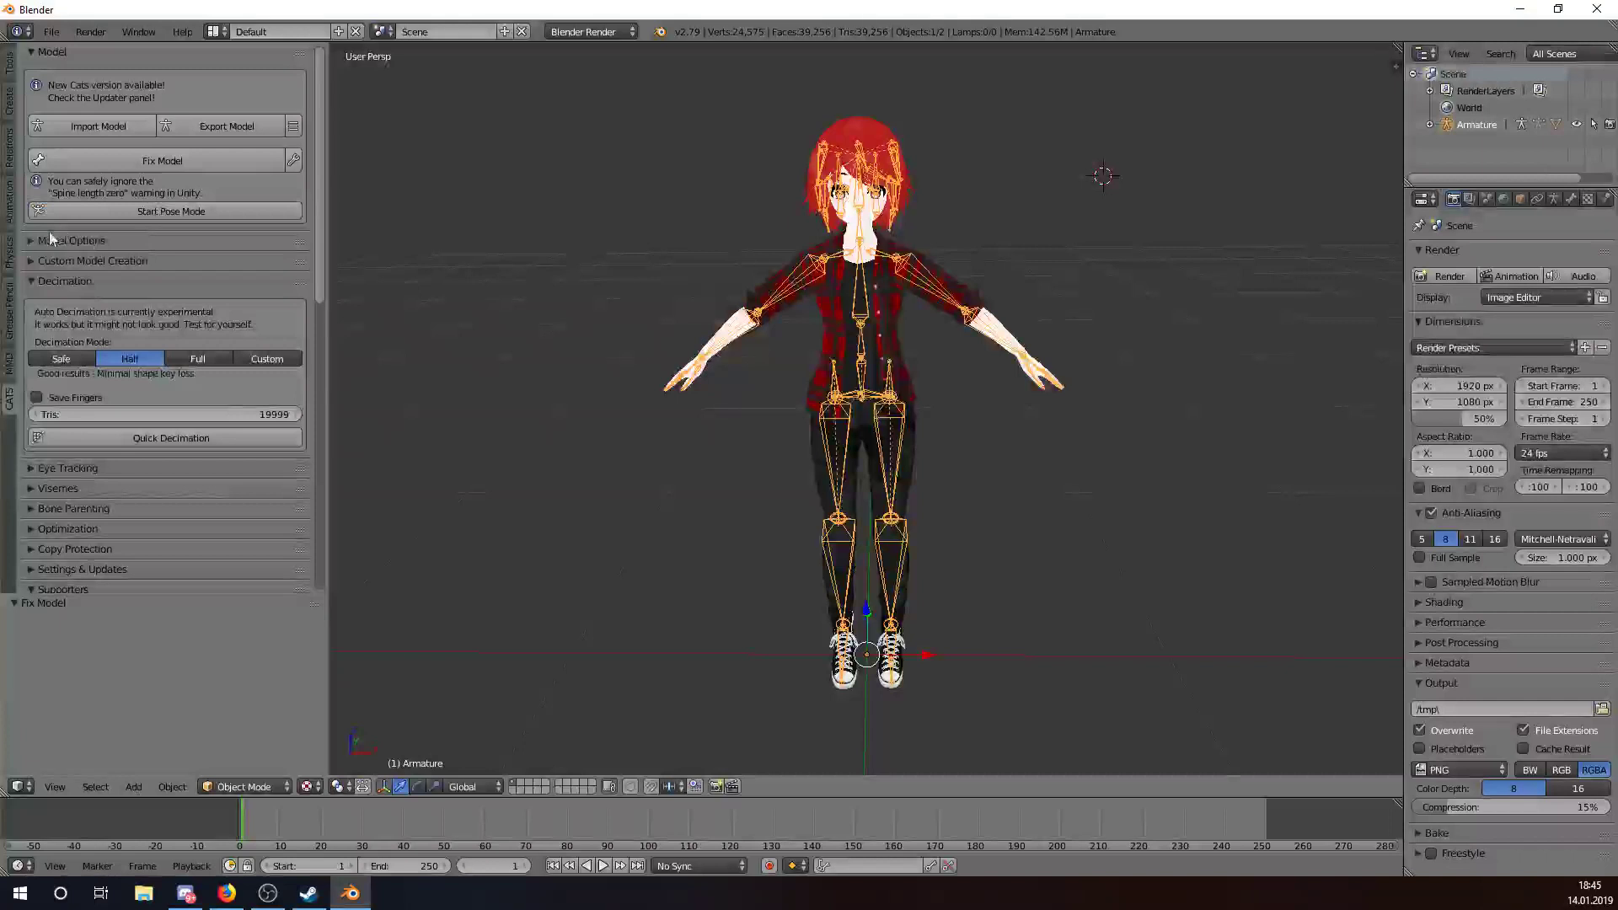
left_click(93, 241)
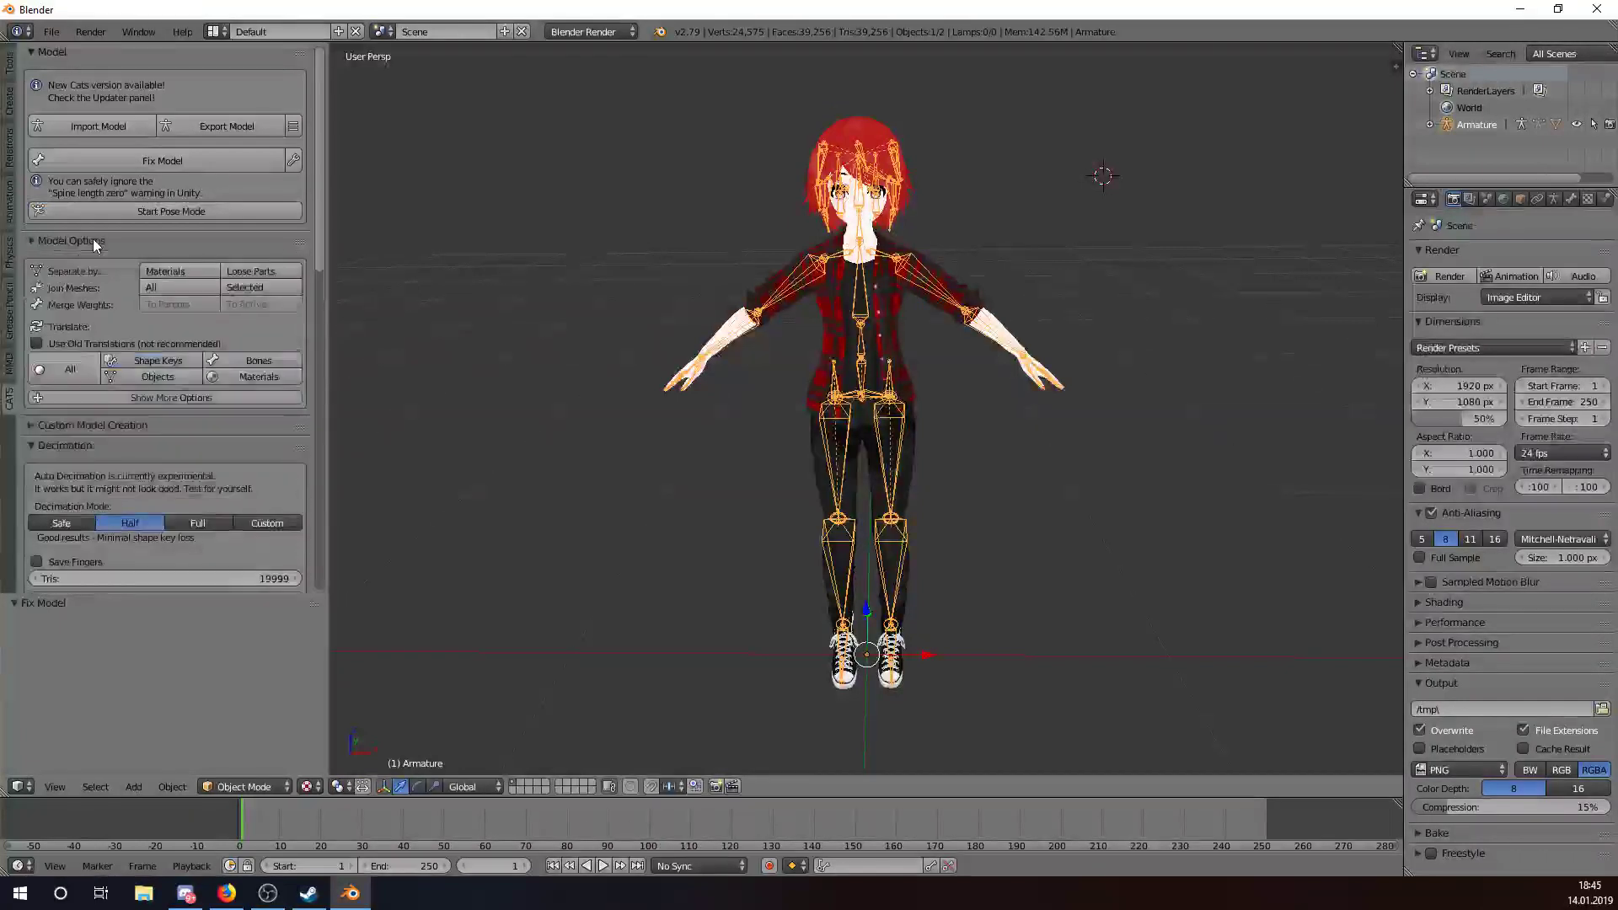
Step: Widen the CATS panel, run Translate All, and expand the Armature in the Outliner
left_click_drag(327, 260, 486, 263)
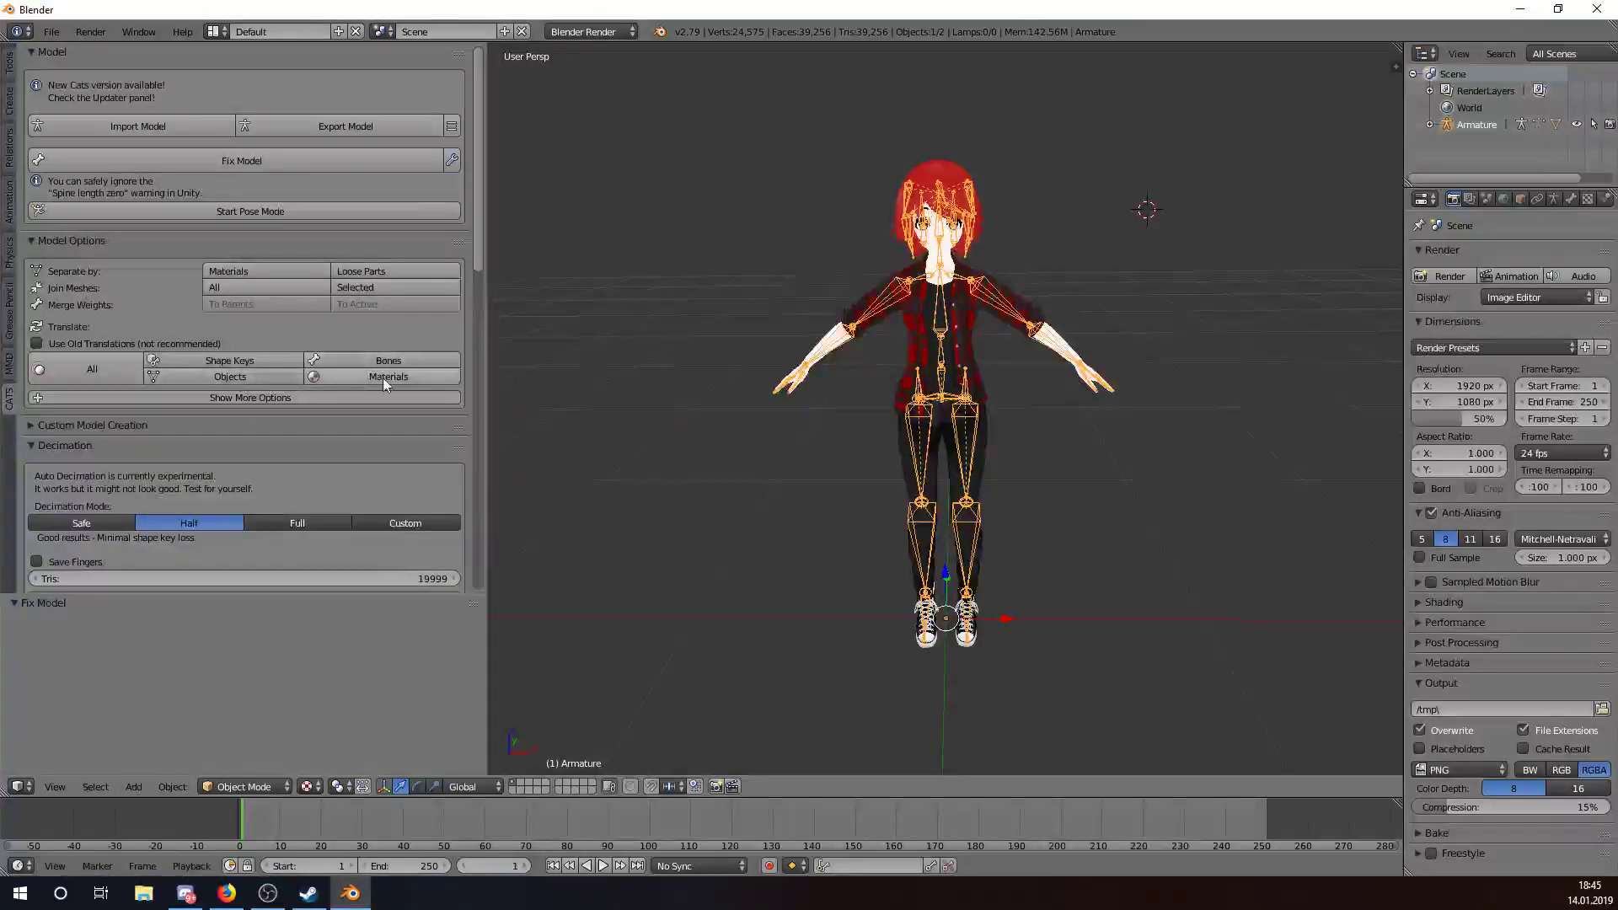
left_click(109, 366)
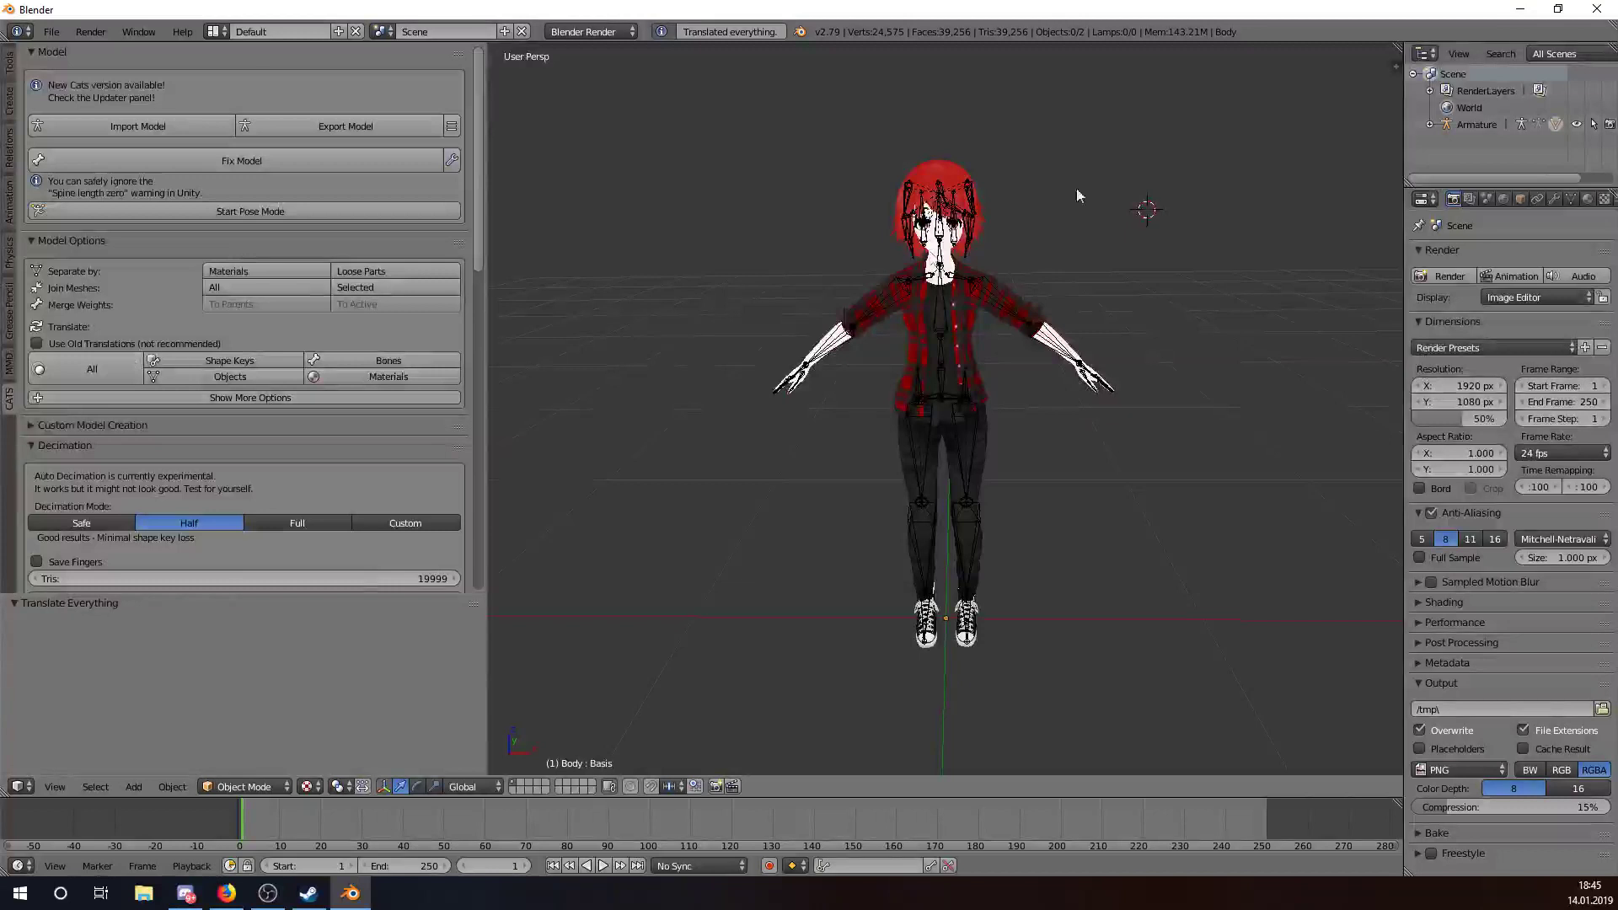
left_click(1430, 125)
scroll(1472, 145, "down", 2)
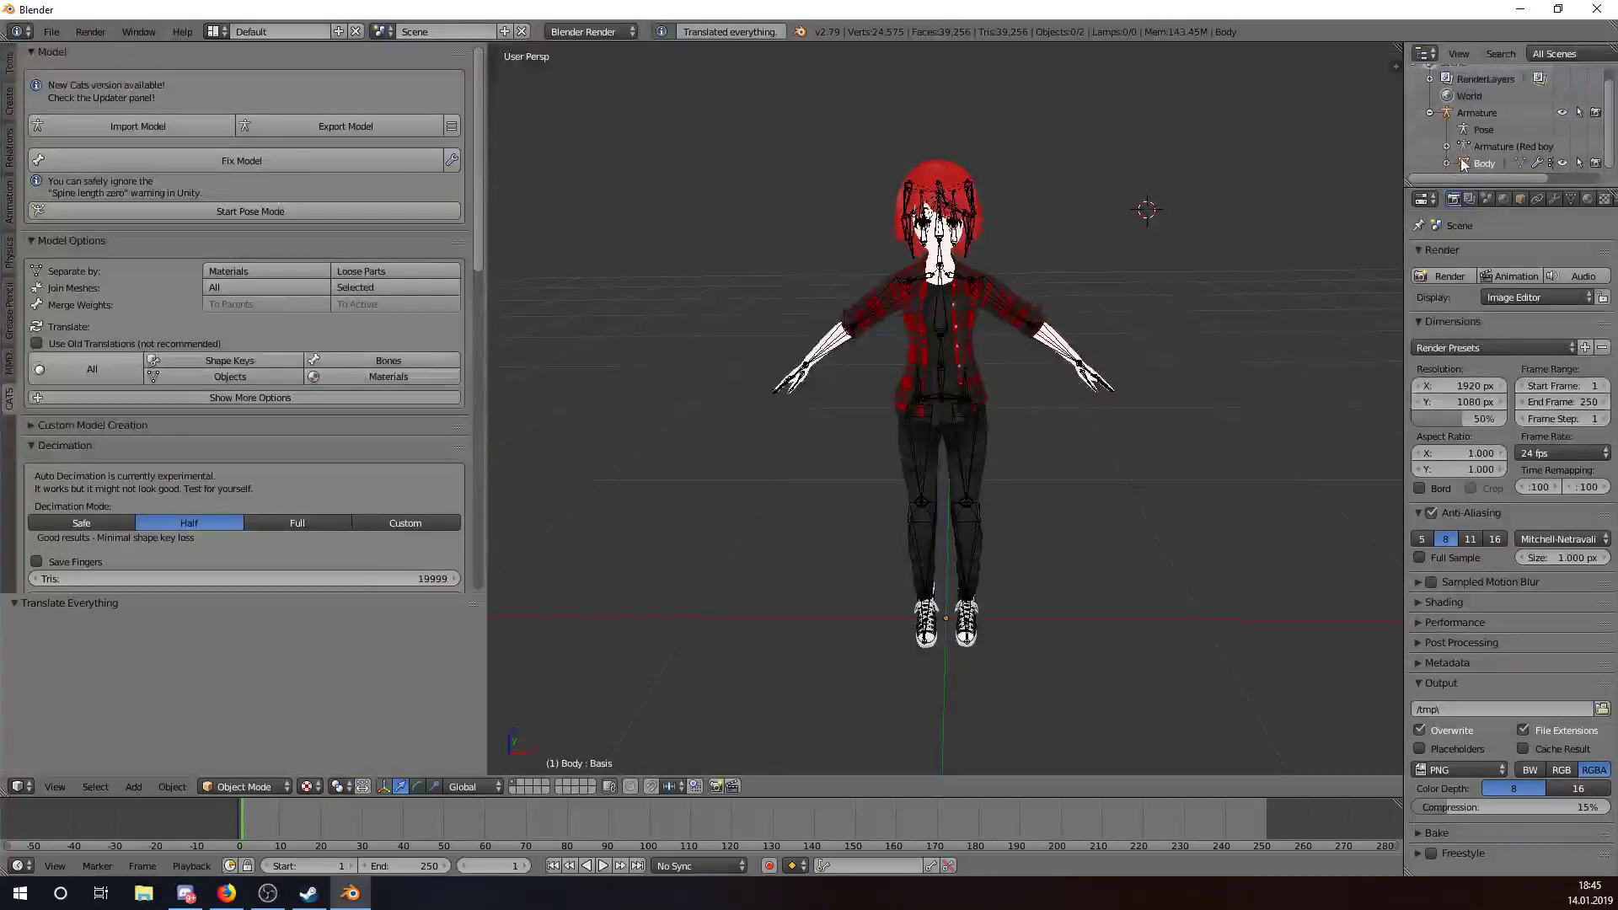
Step: Reveal the Red boy bones, review the body mesh's shape keys, and collapse the Decimation options
left_click(1445, 148)
scroll(1443, 150, "down", 1)
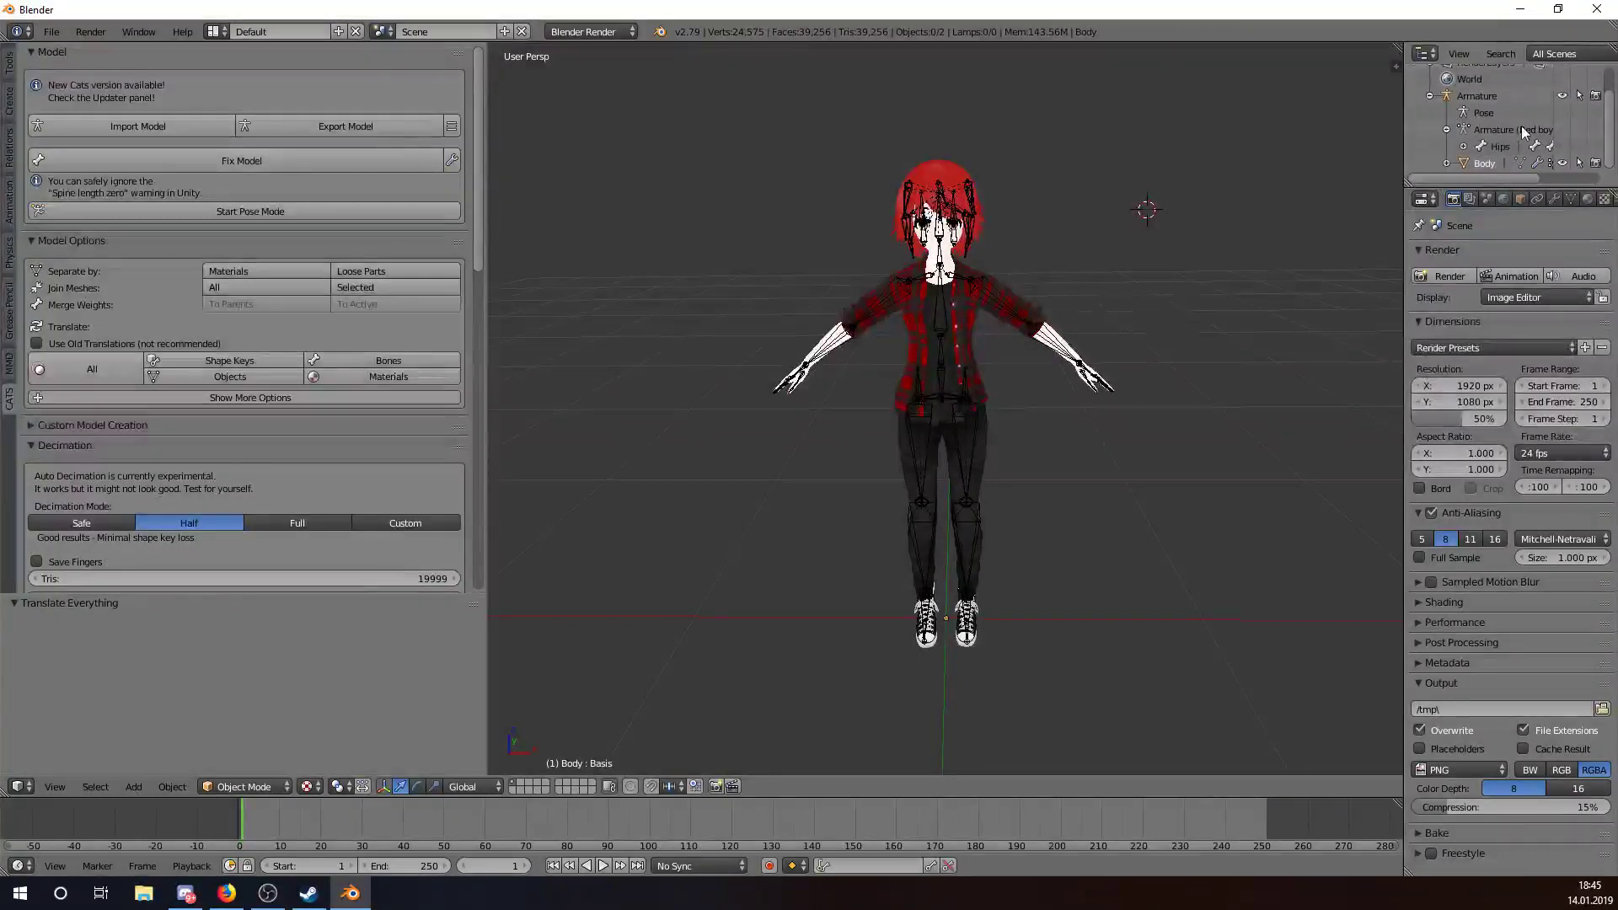
left_click(1571, 199)
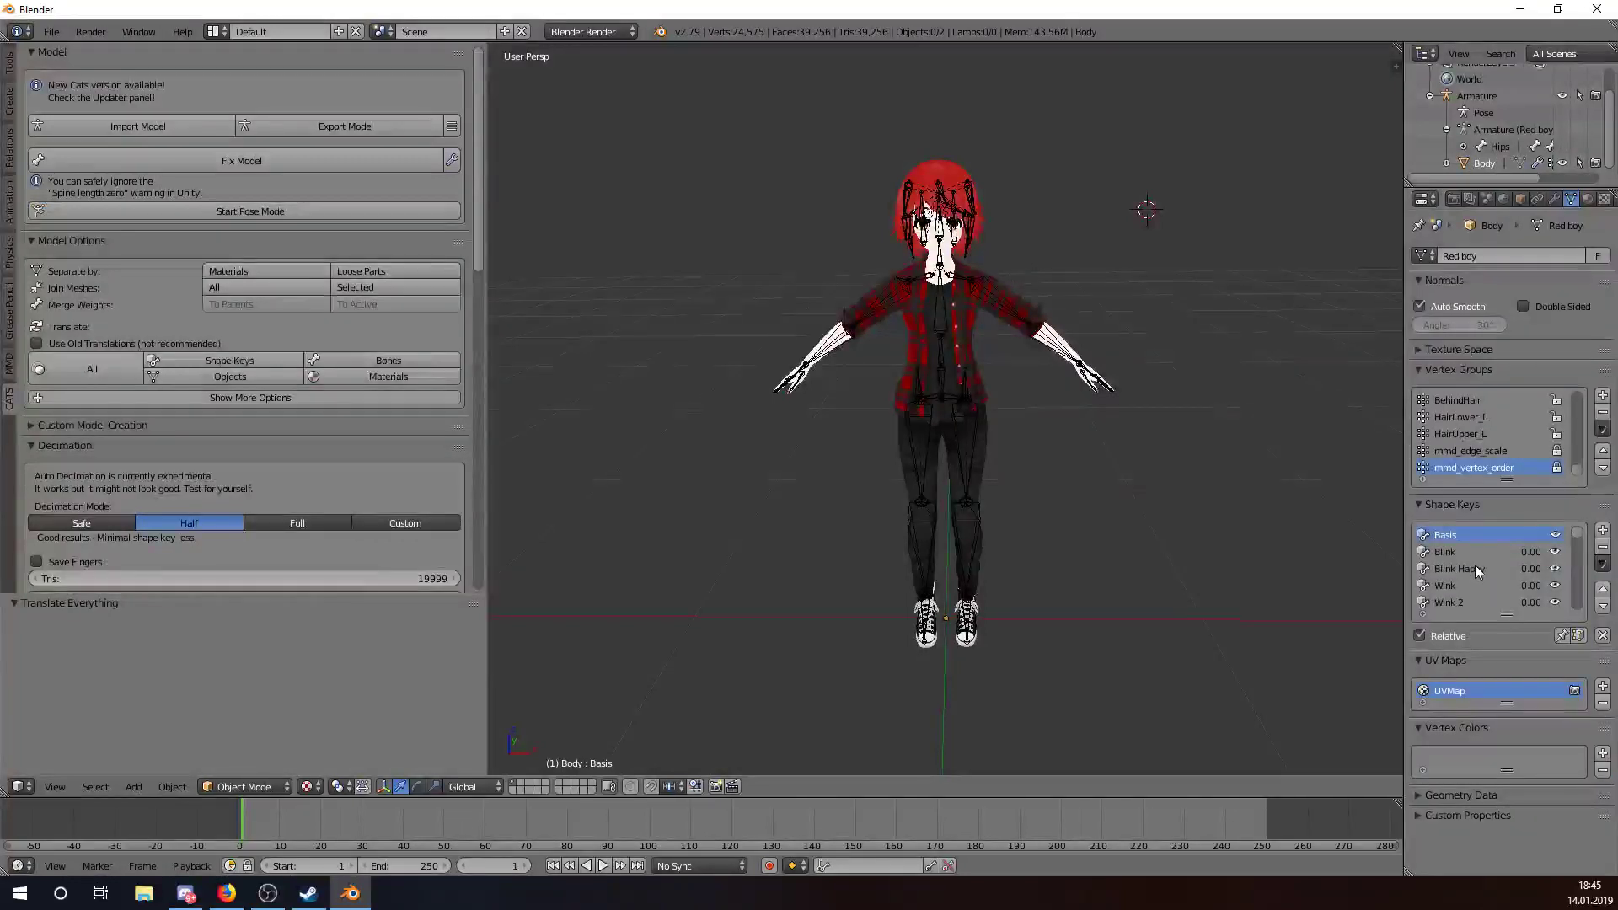
left_click(1428, 504)
left_click(1463, 371)
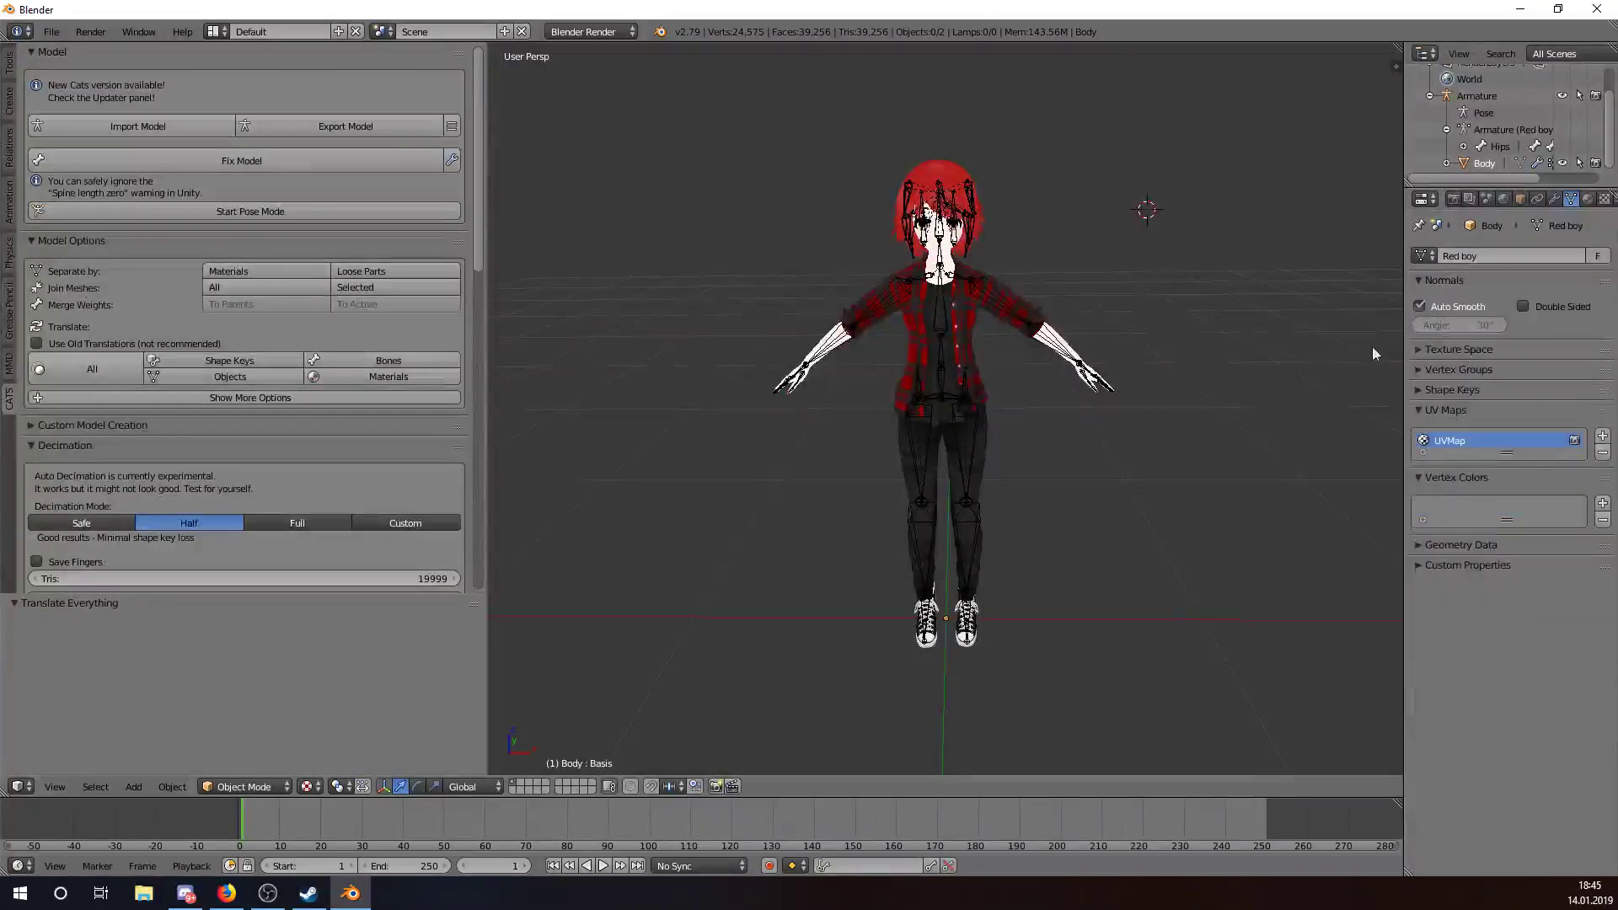
middle_click_drag(936, 331, 902, 332)
left_click(95, 435)
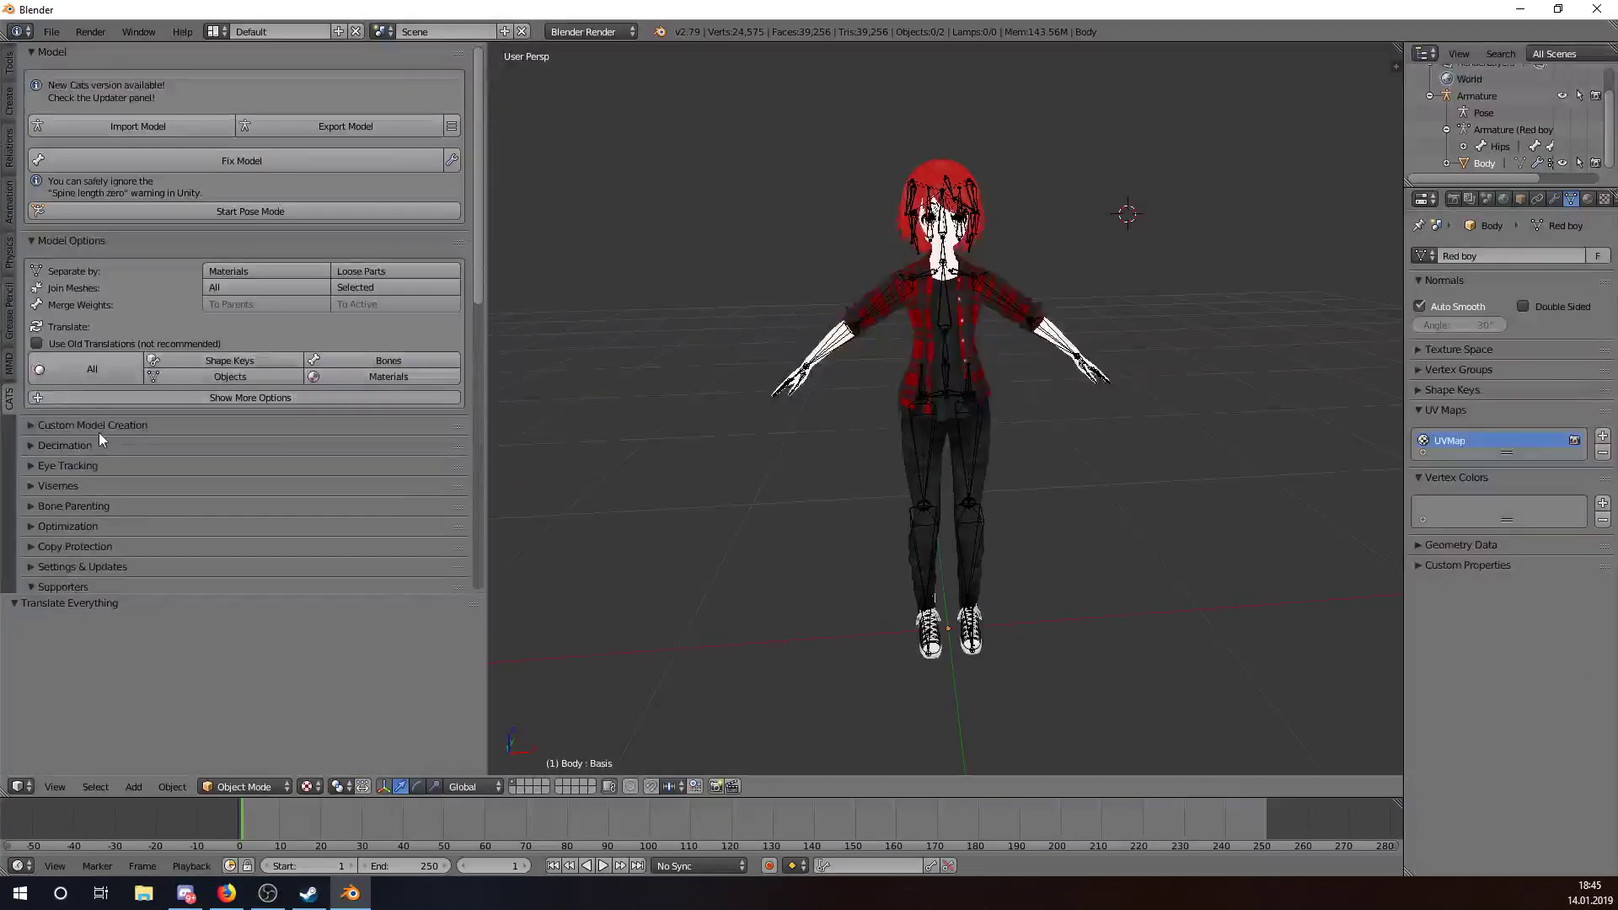
left_click(68, 465)
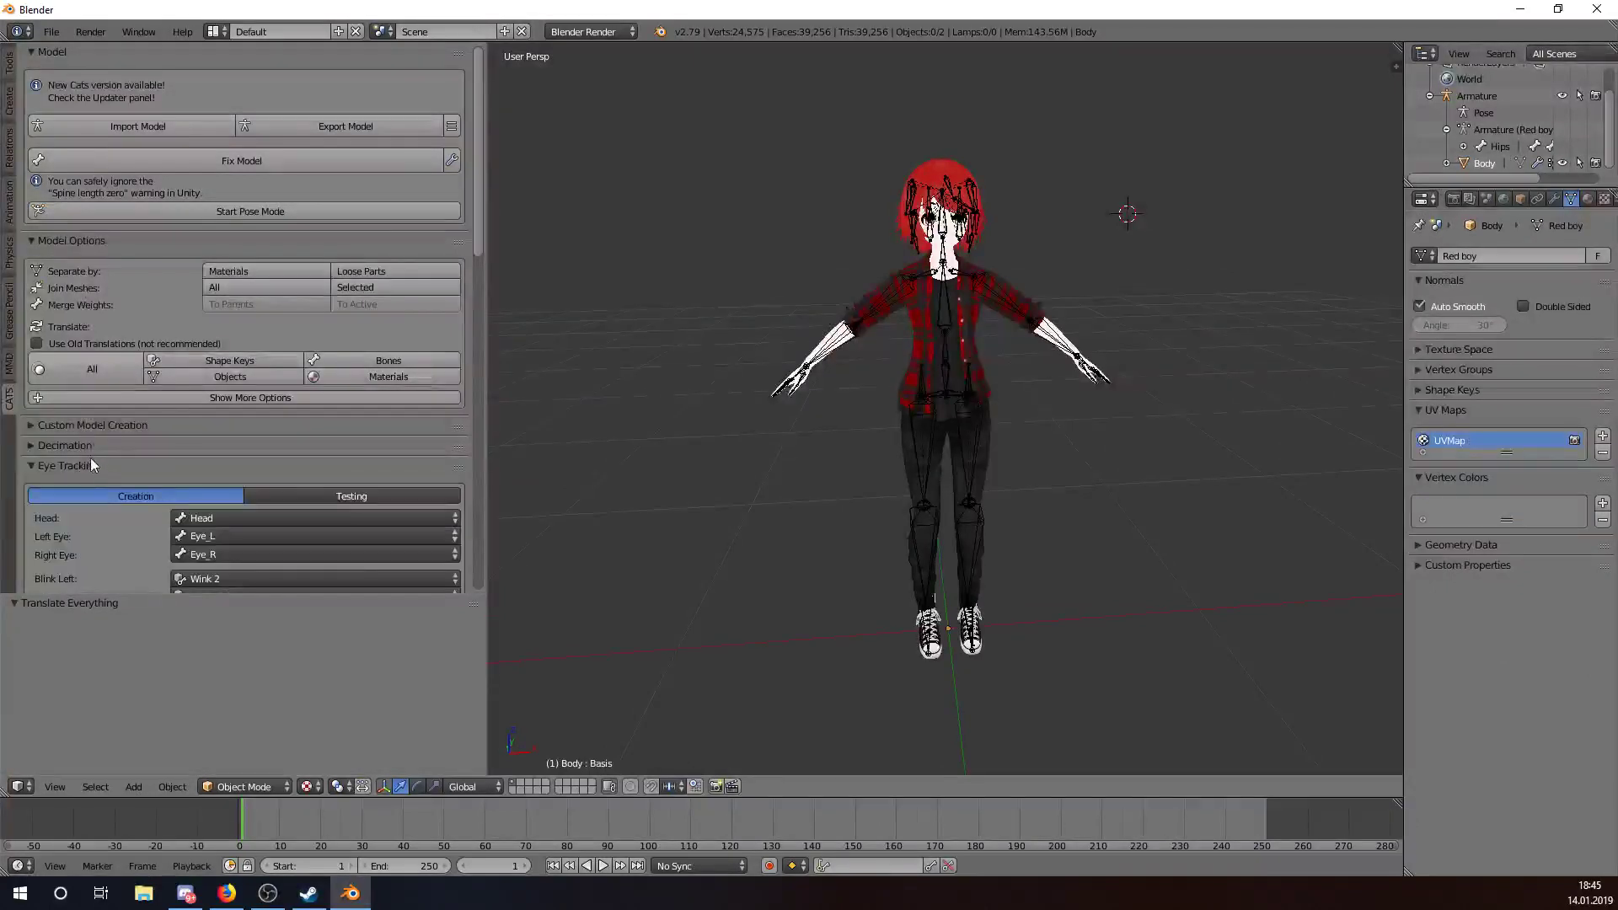
Step: In Eye Tracking, set Blink Left to the Blink shape key and Blink Right to Basis
scroll(104, 407, "down", 7)
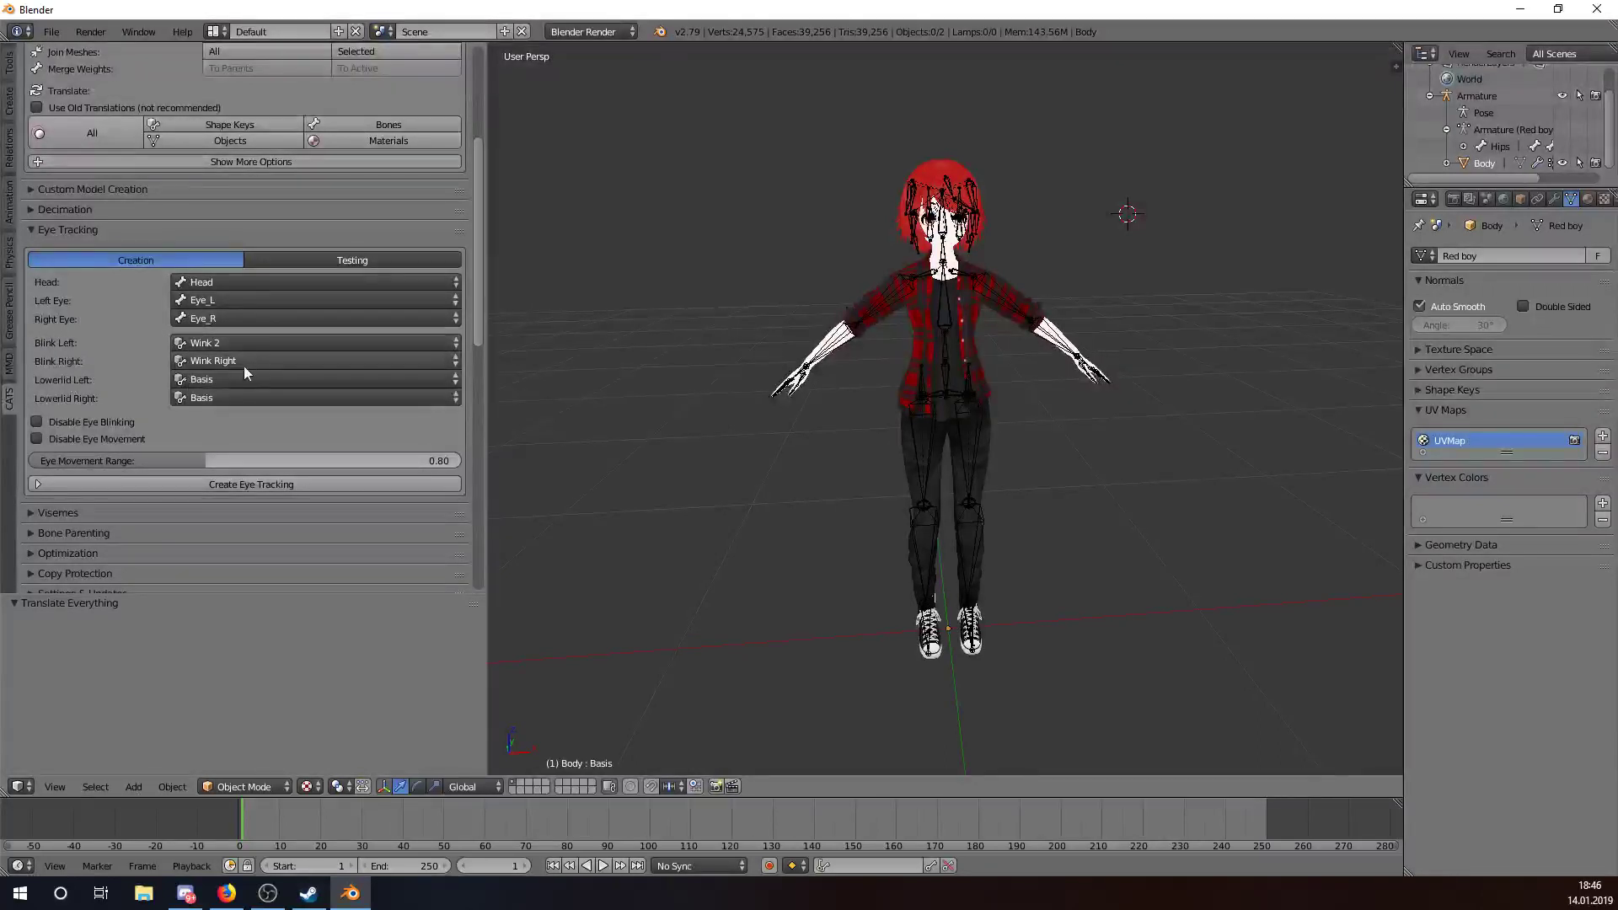
left_click(231, 342)
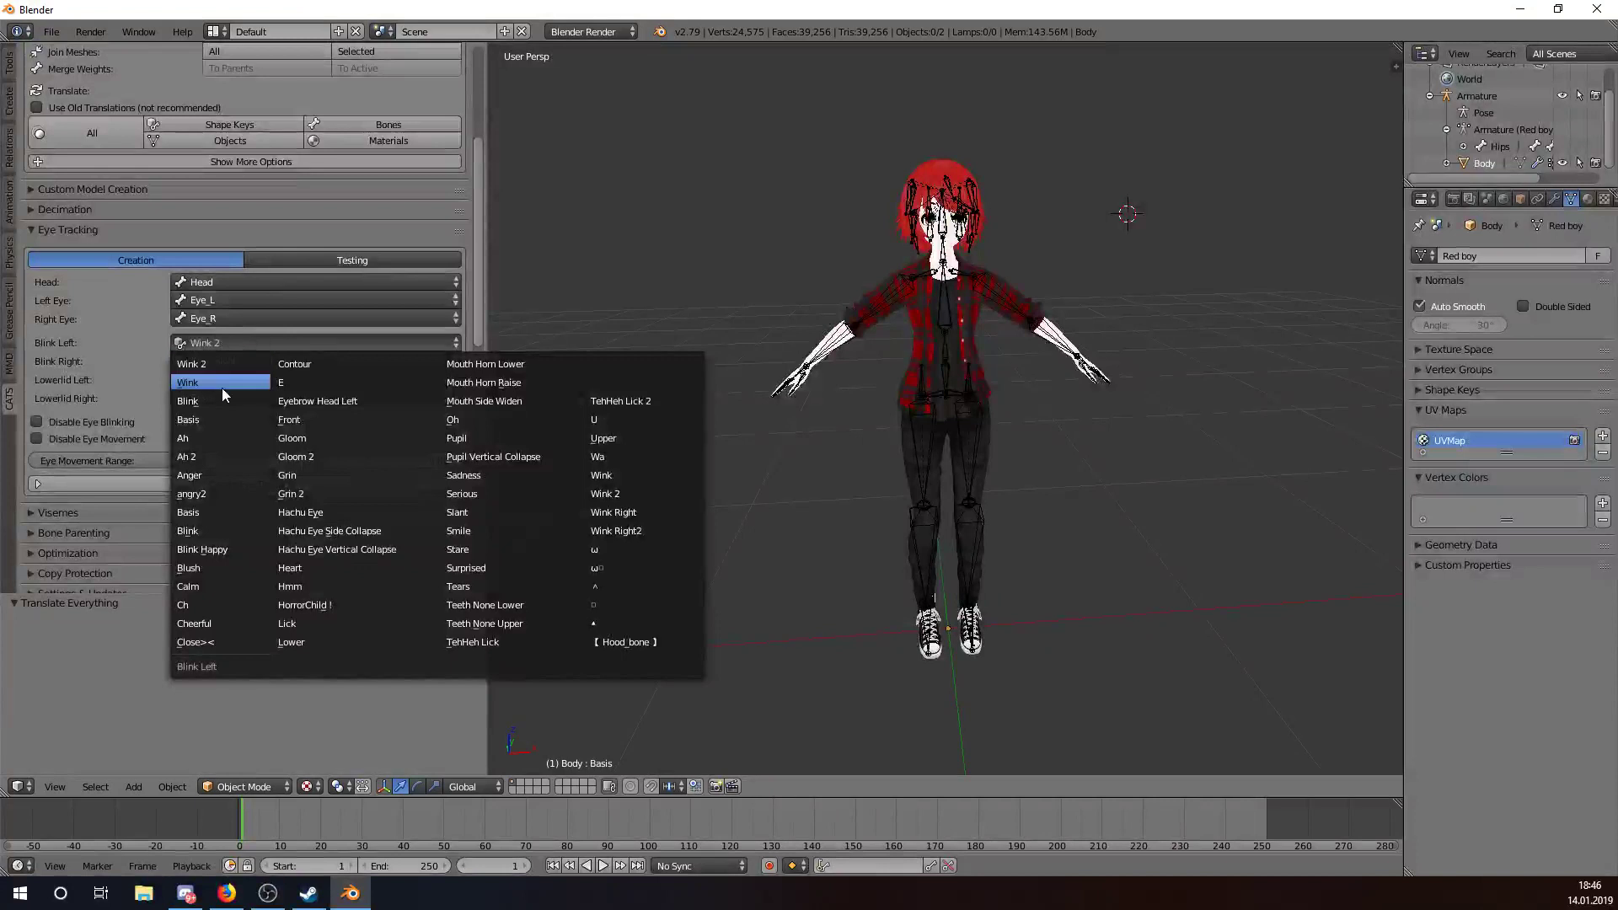
left_click(190, 365)
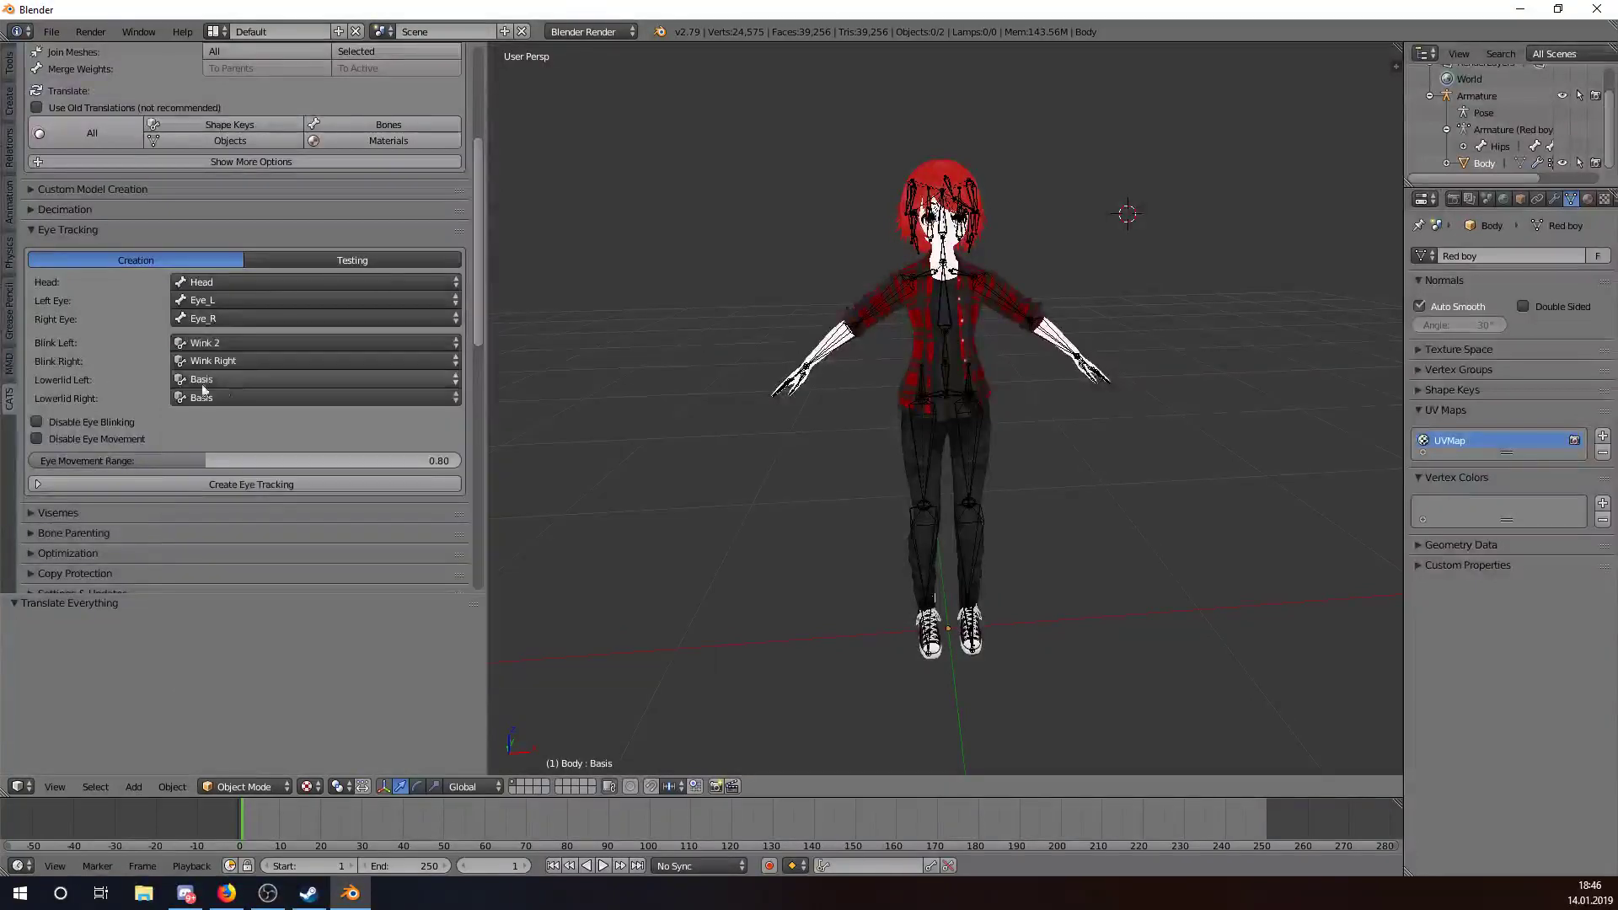
left_click(236, 337)
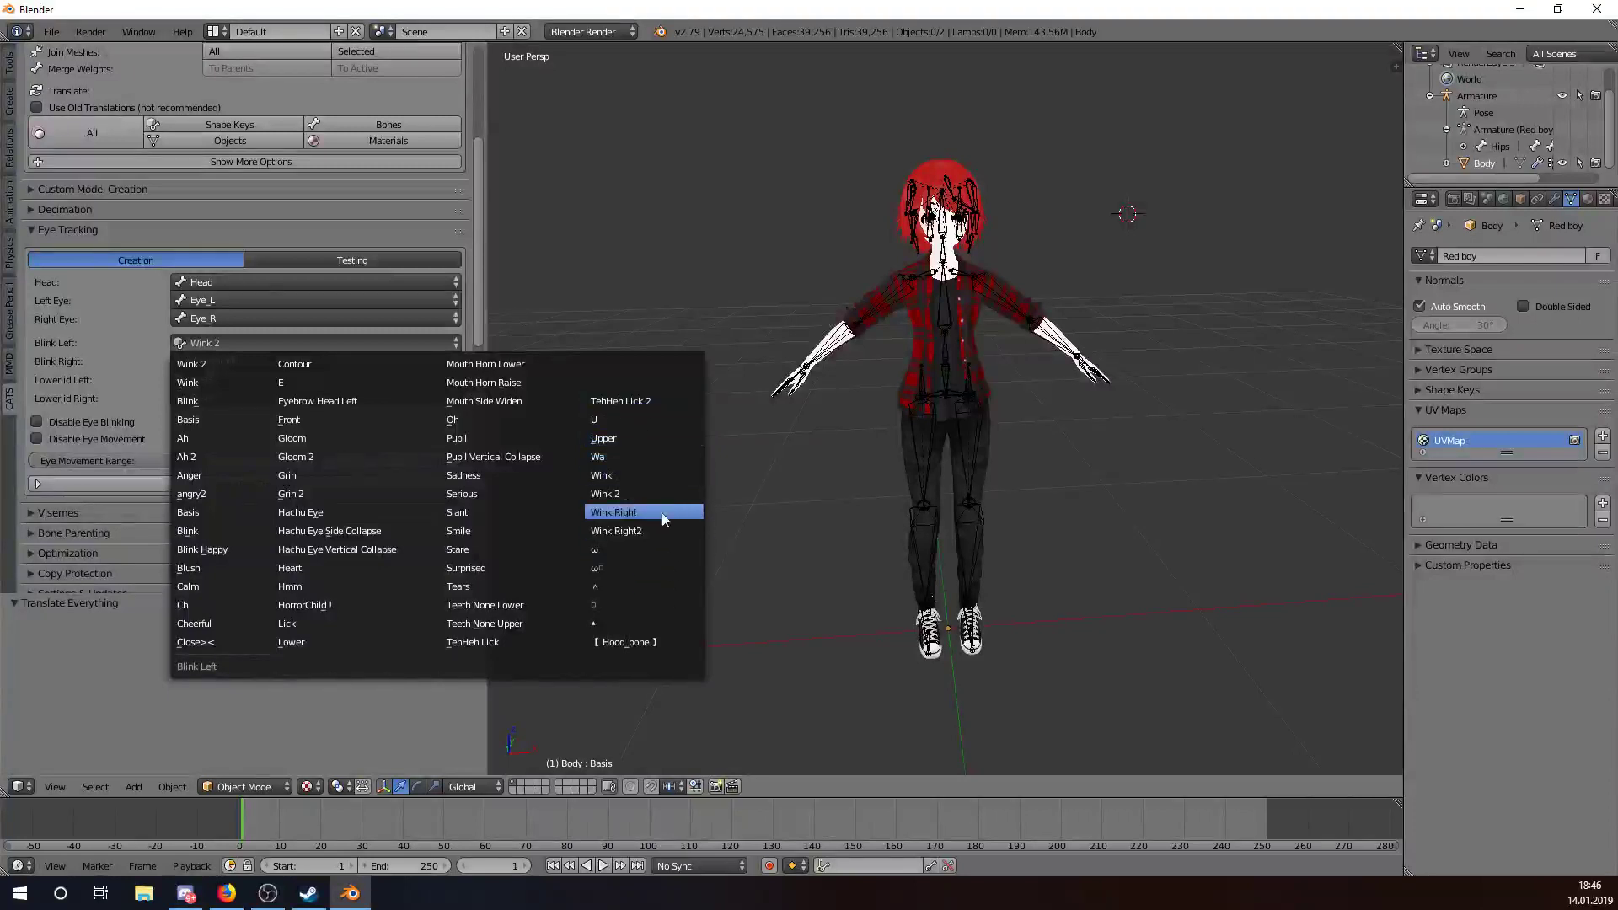
left_click(614, 512)
left_click(266, 364)
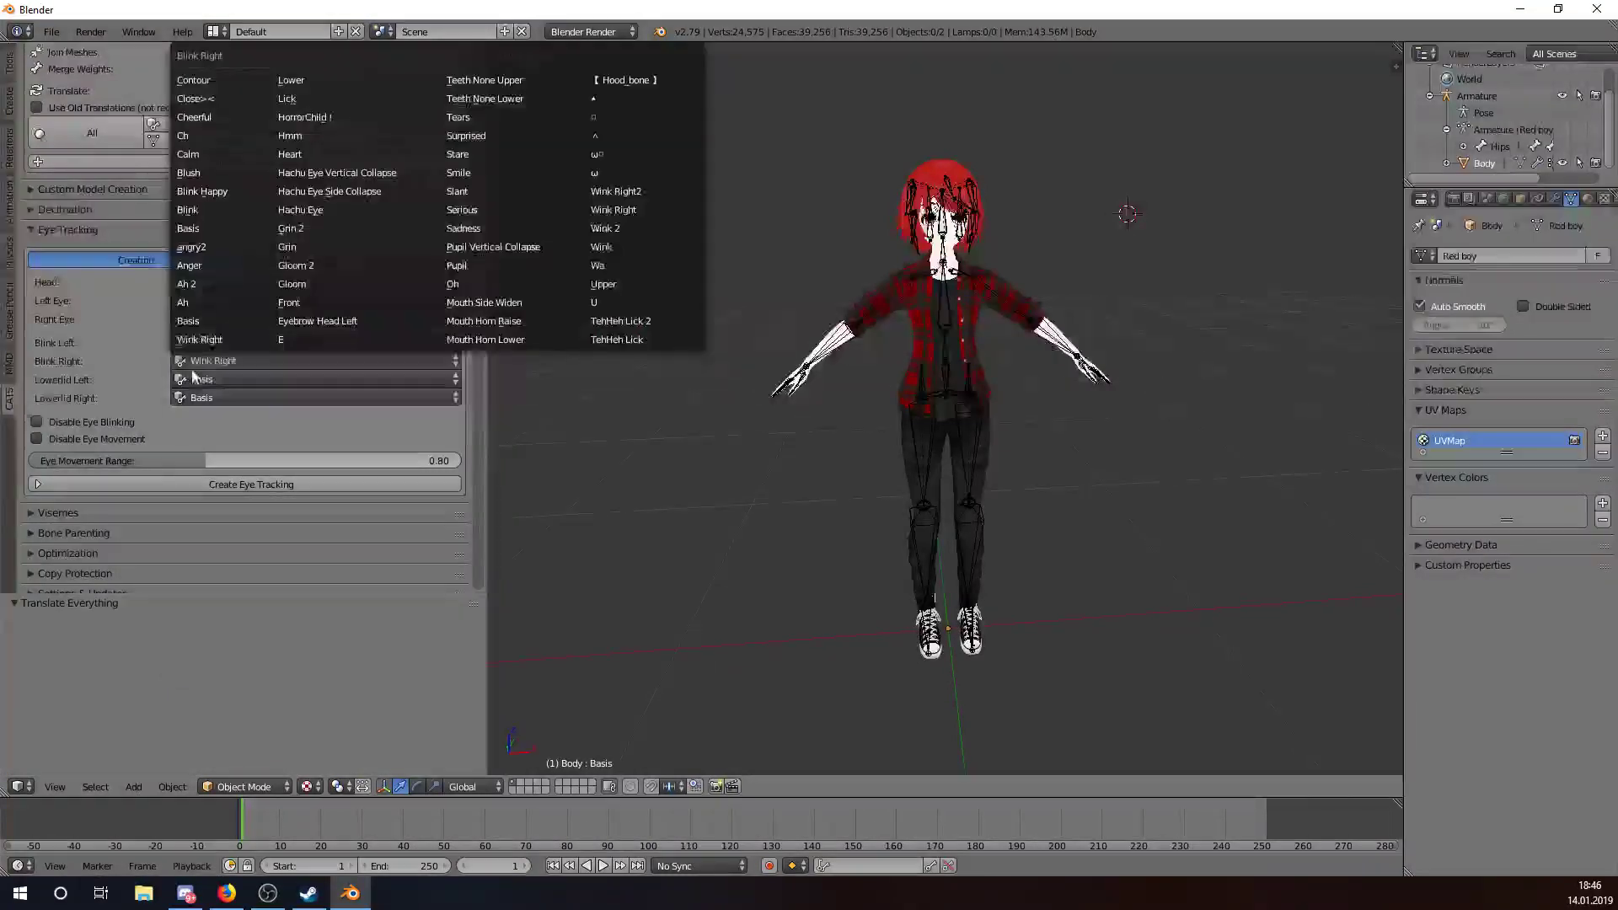
left_click(212, 320)
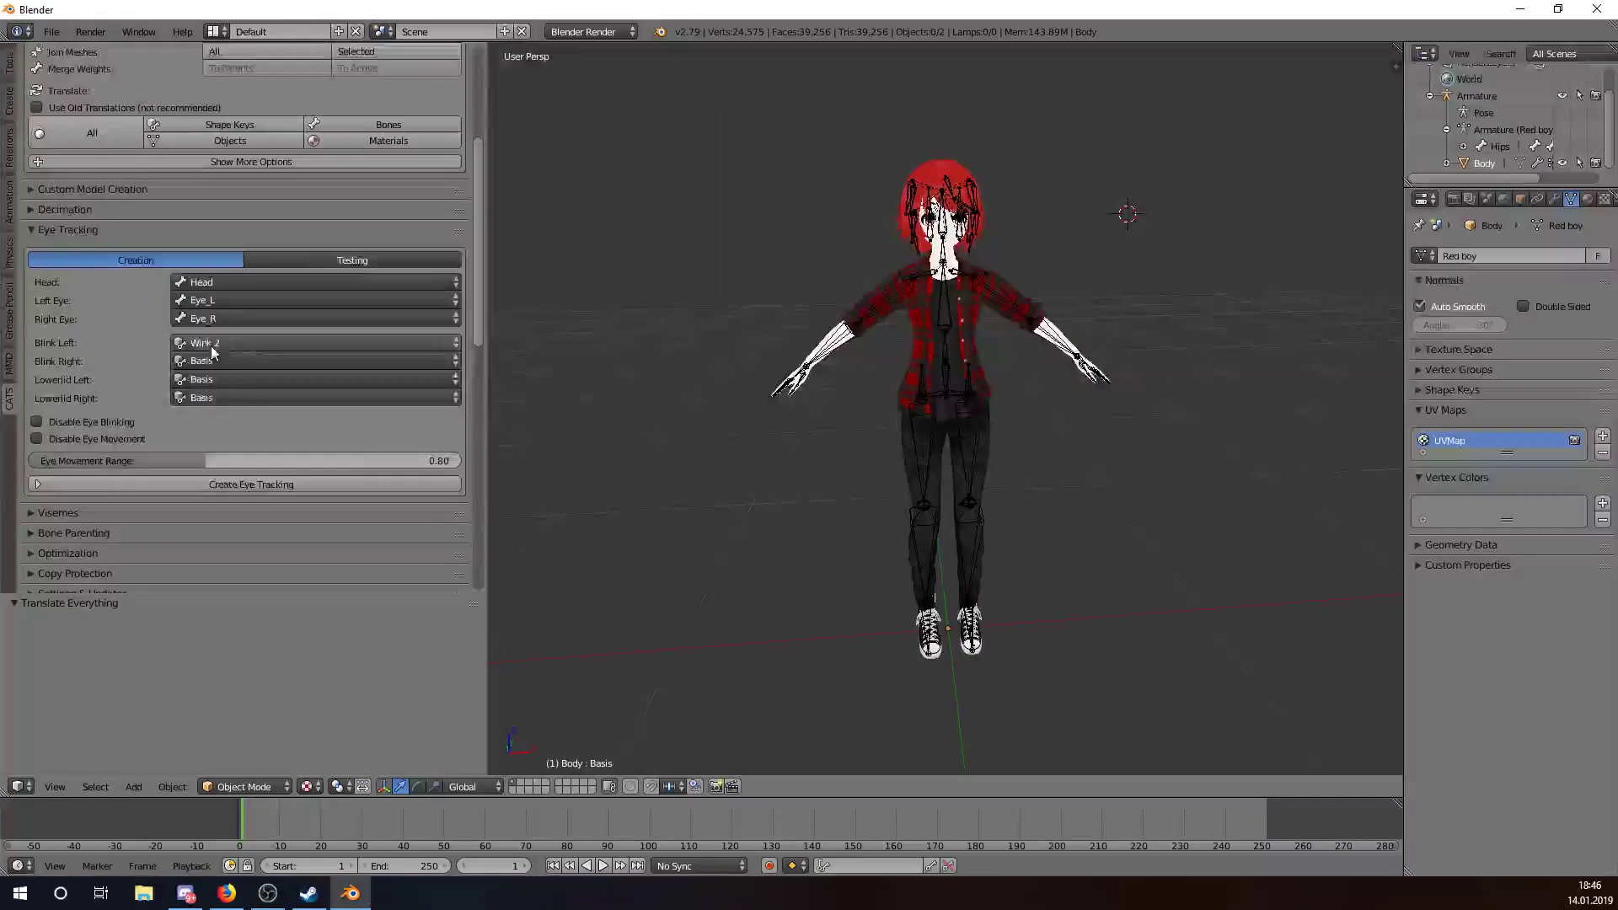
left_click(252, 342)
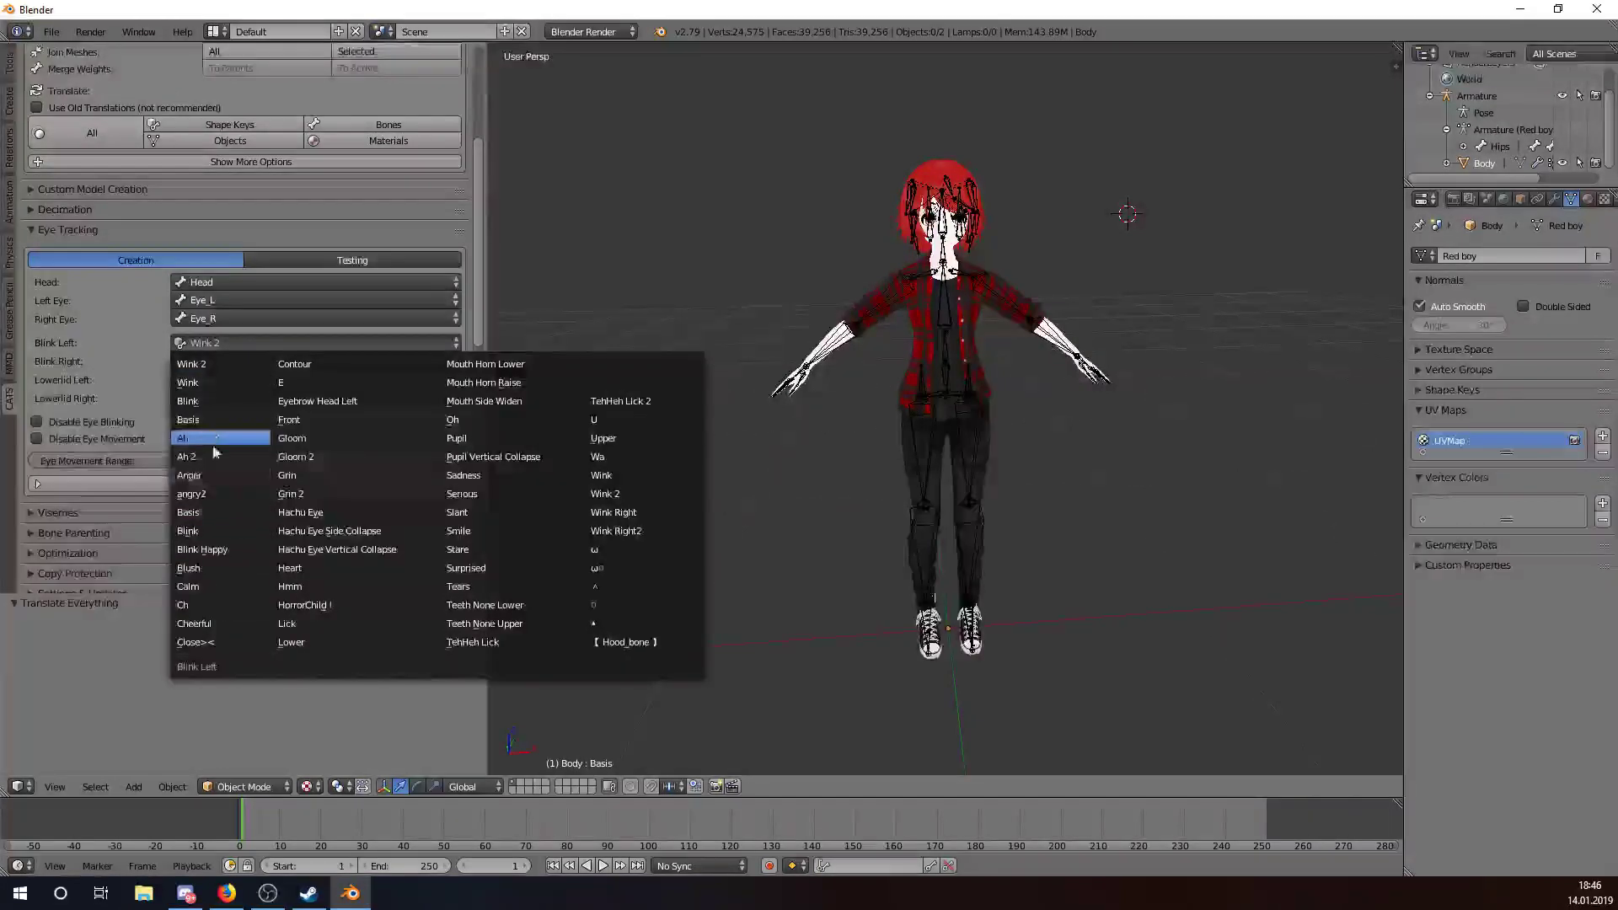
left_click(198, 531)
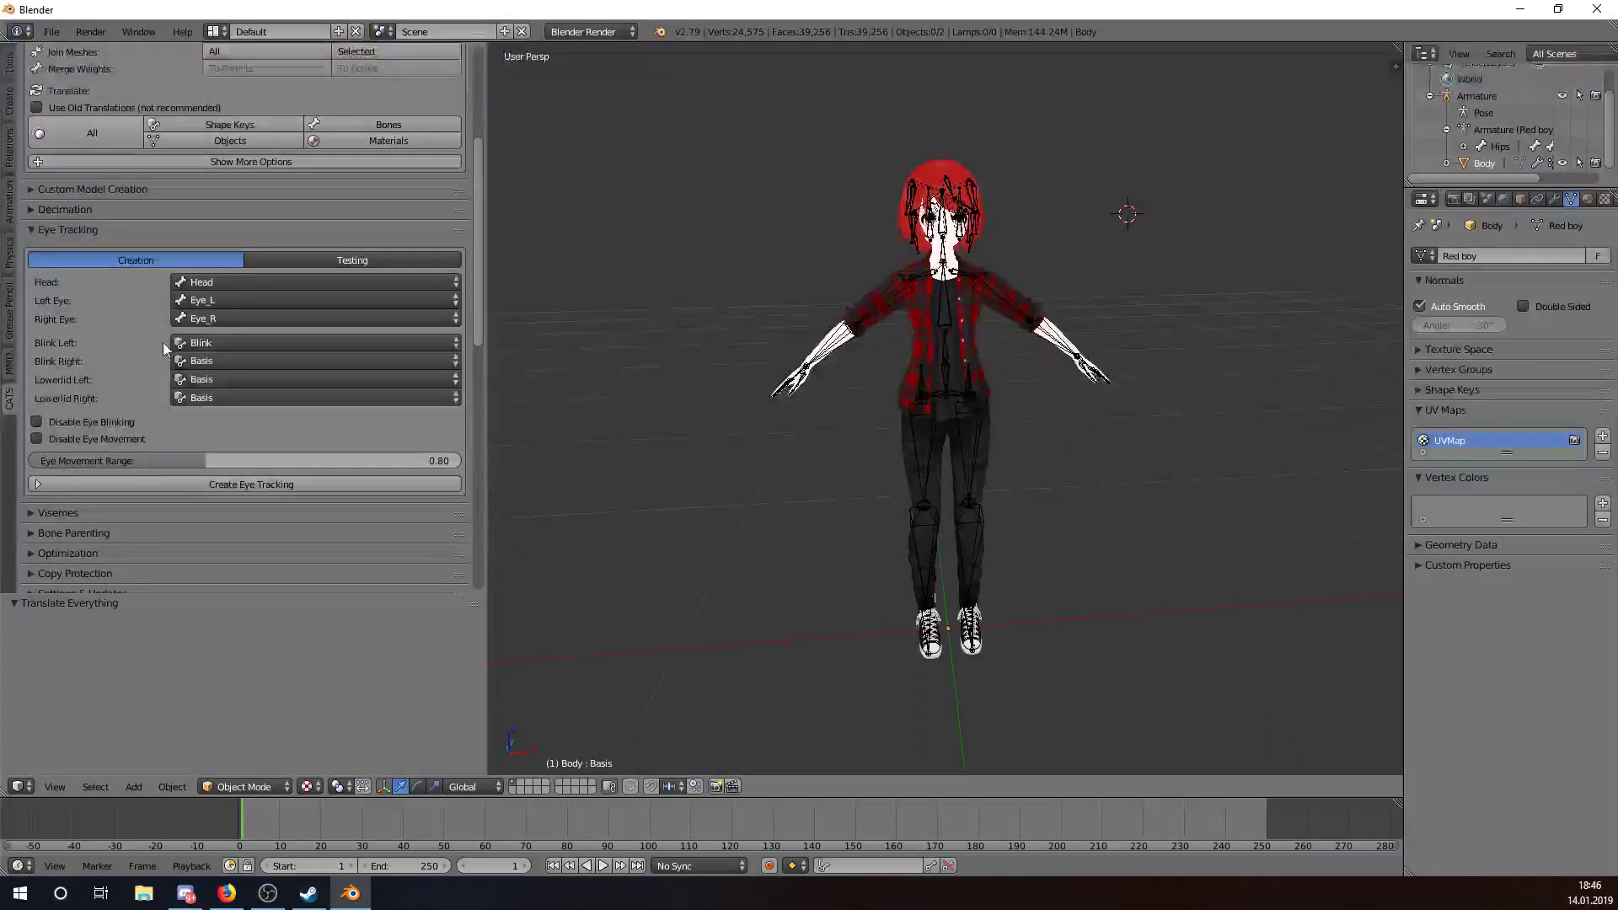
Step: Frame the character's head from the front and create the eye tracking
left_click(218, 342)
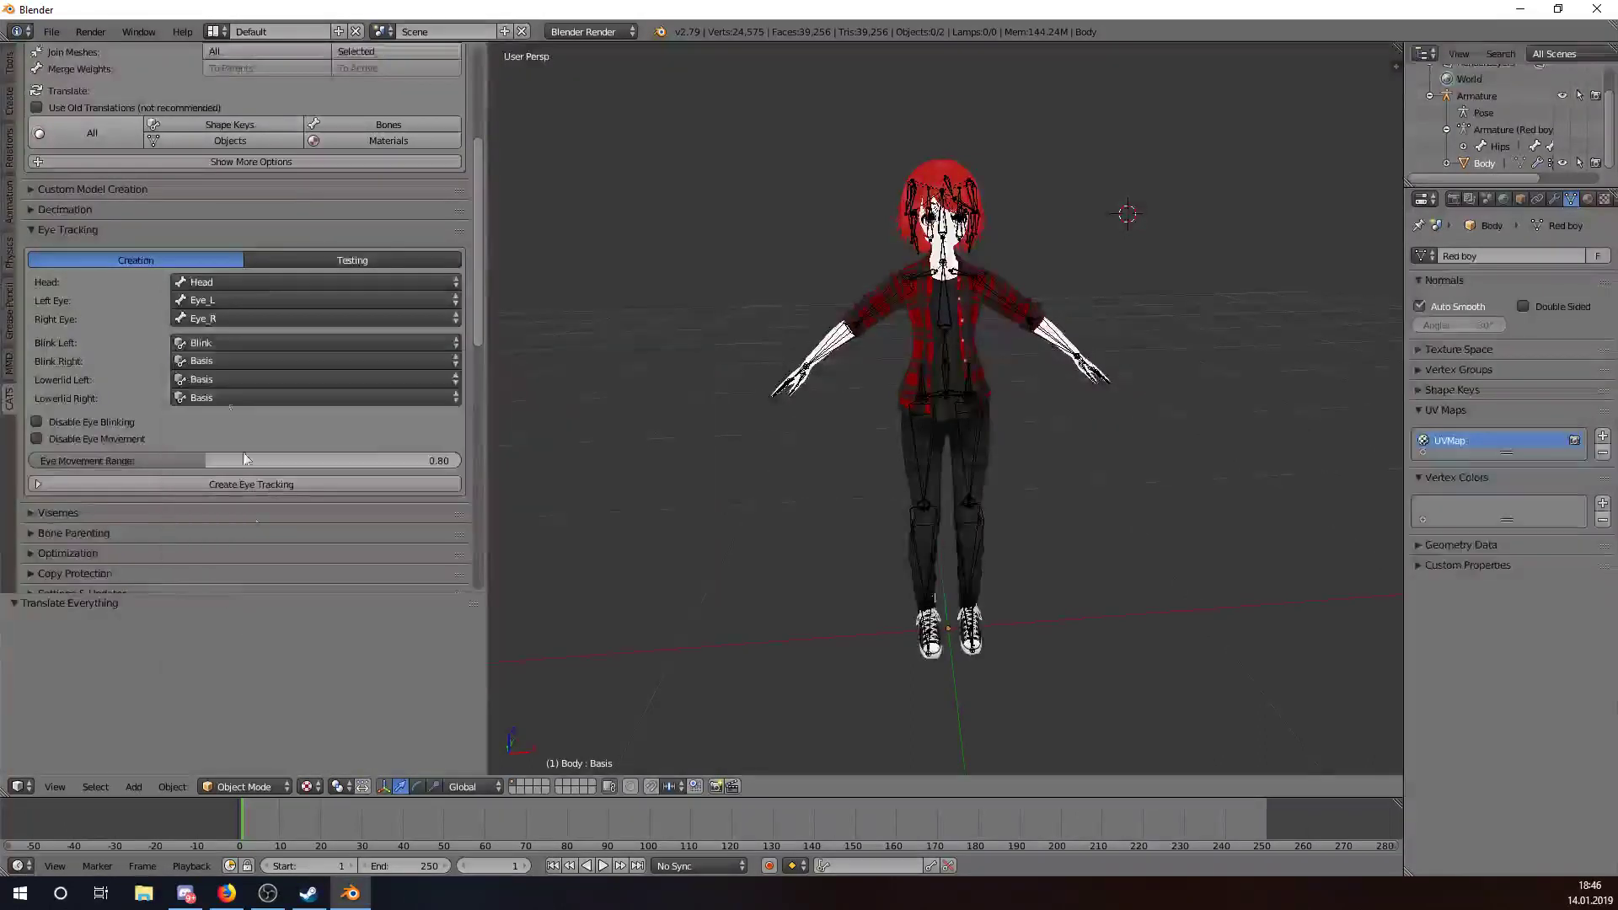
scroll(814, 389, "up", 5)
middle_click_drag(814, 389, 822, 303)
middle_click_drag(932, 267, 1039, 430, "shift")
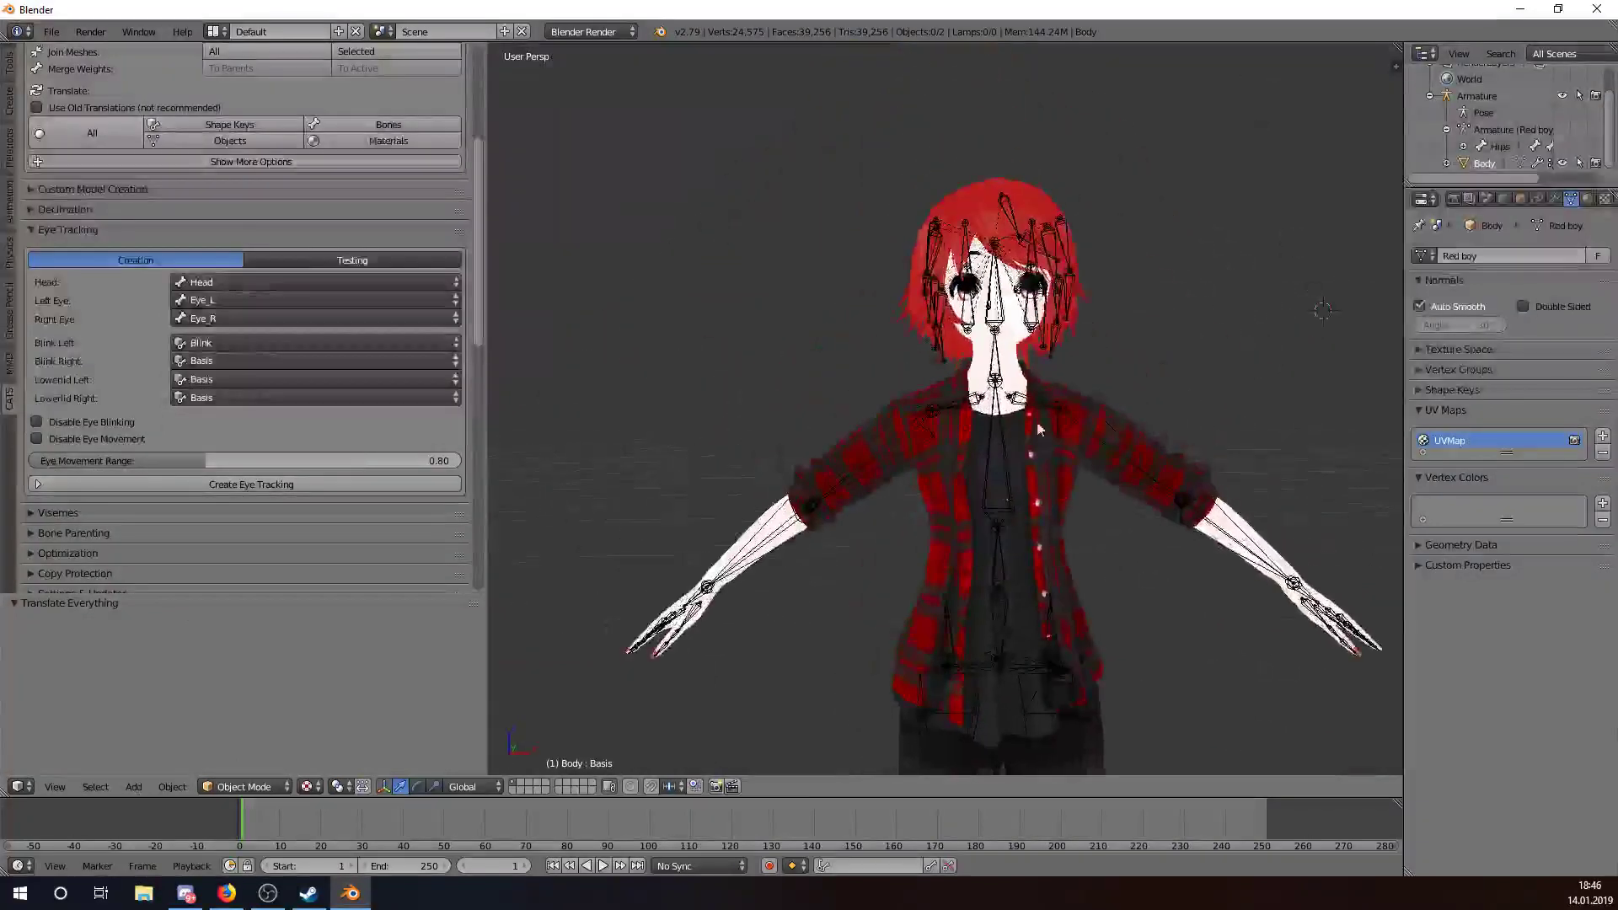
left_click(221, 483)
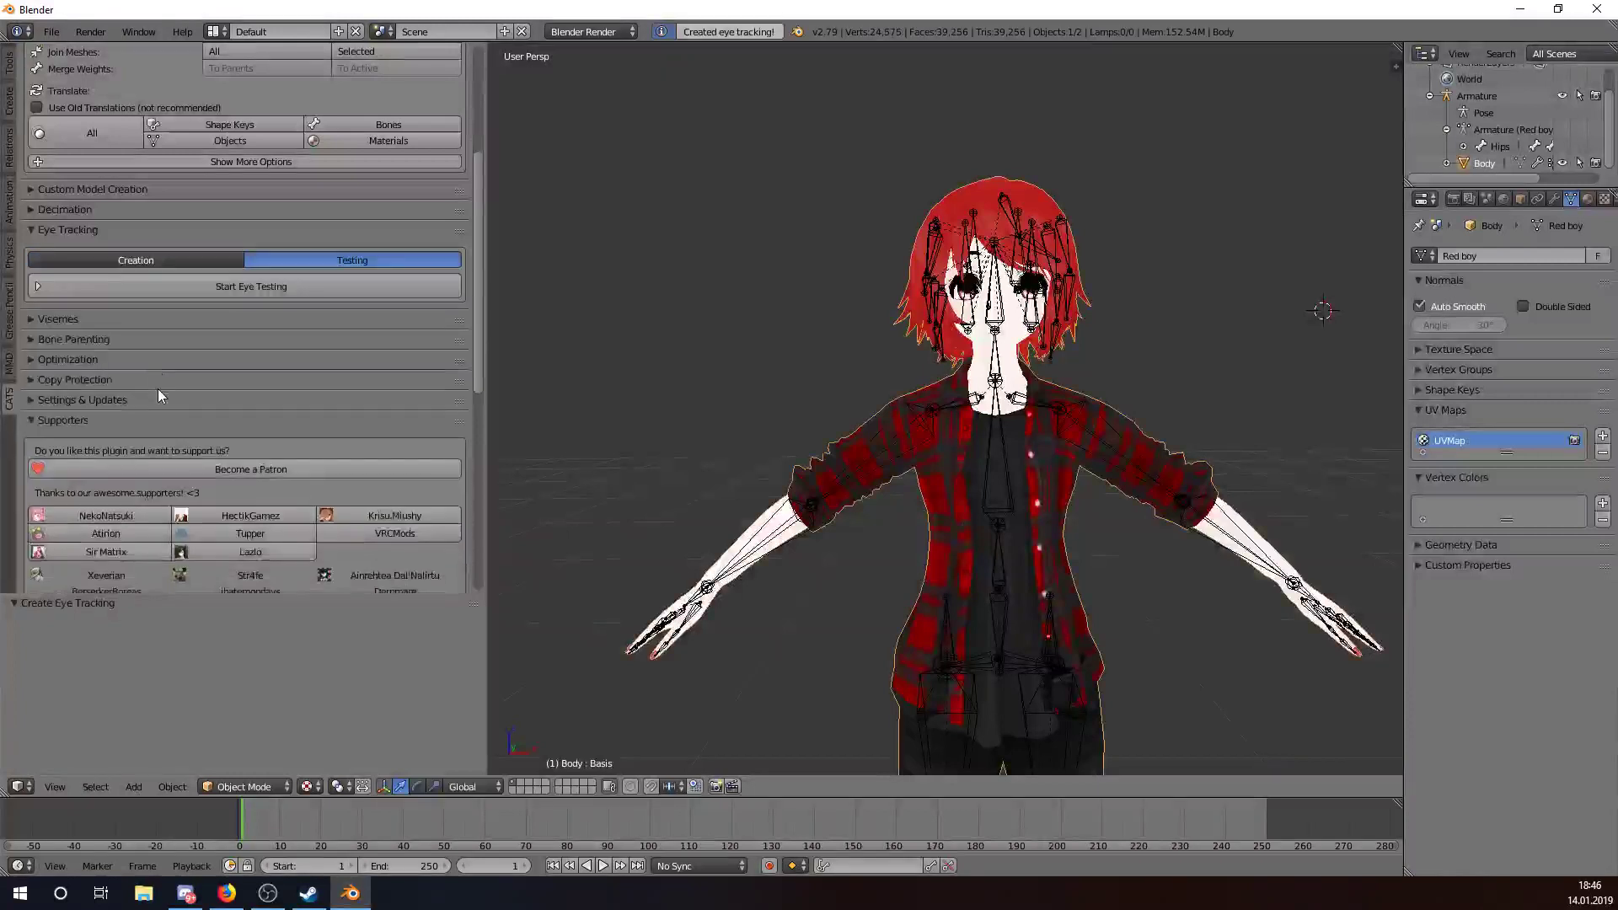
left_click(325, 284)
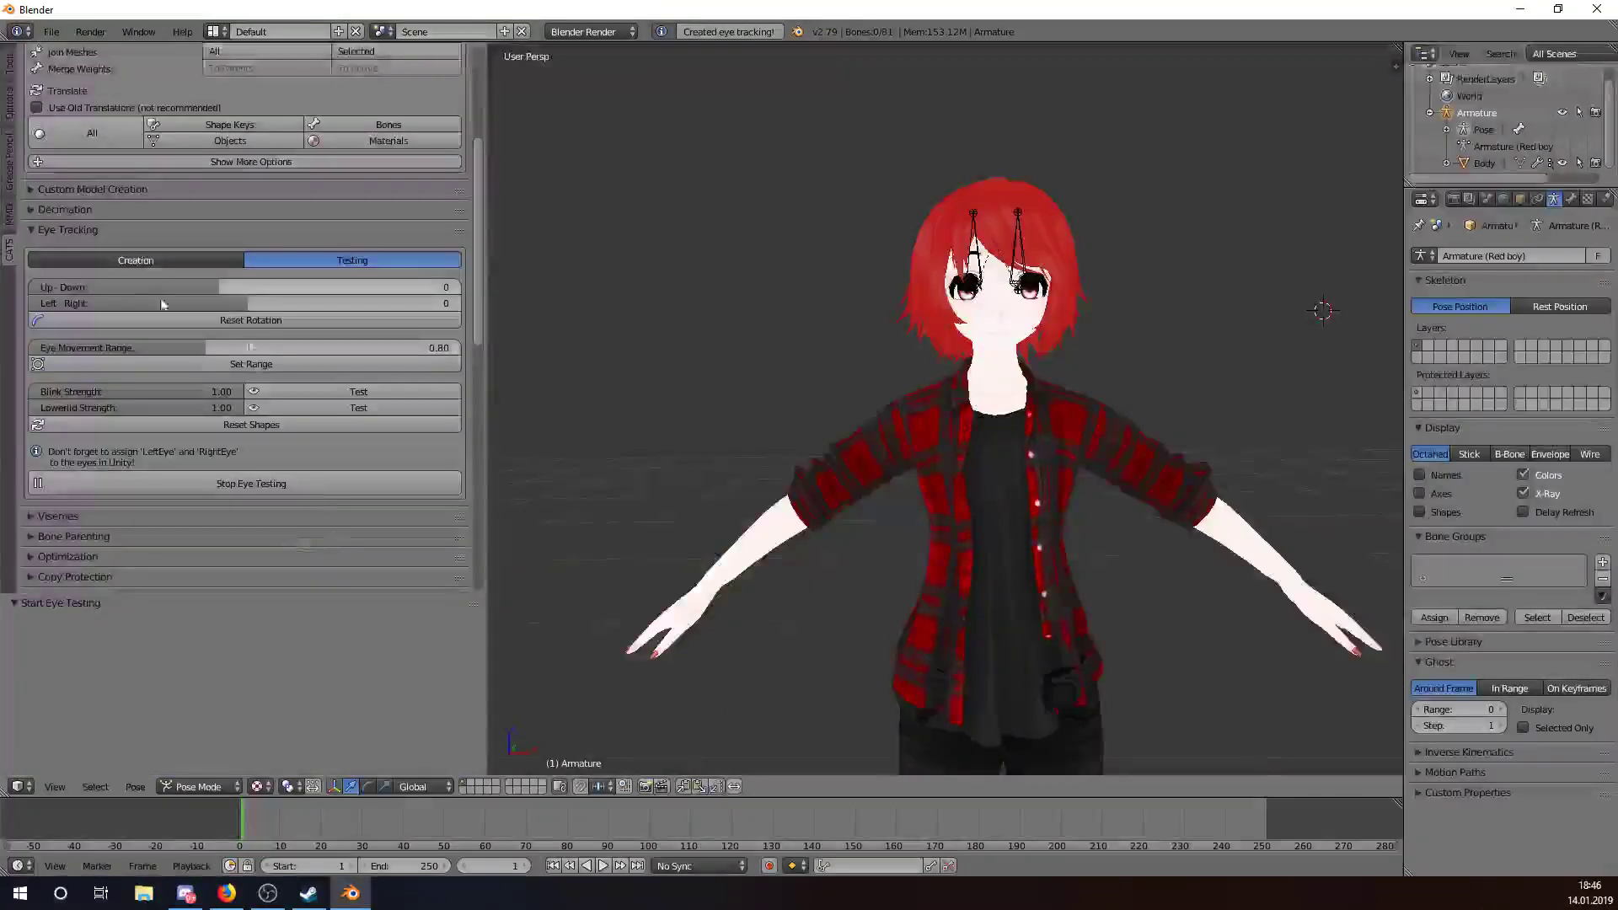
left_click_drag(210, 291, 443, 291)
left_click_drag(295, 288, 208, 288)
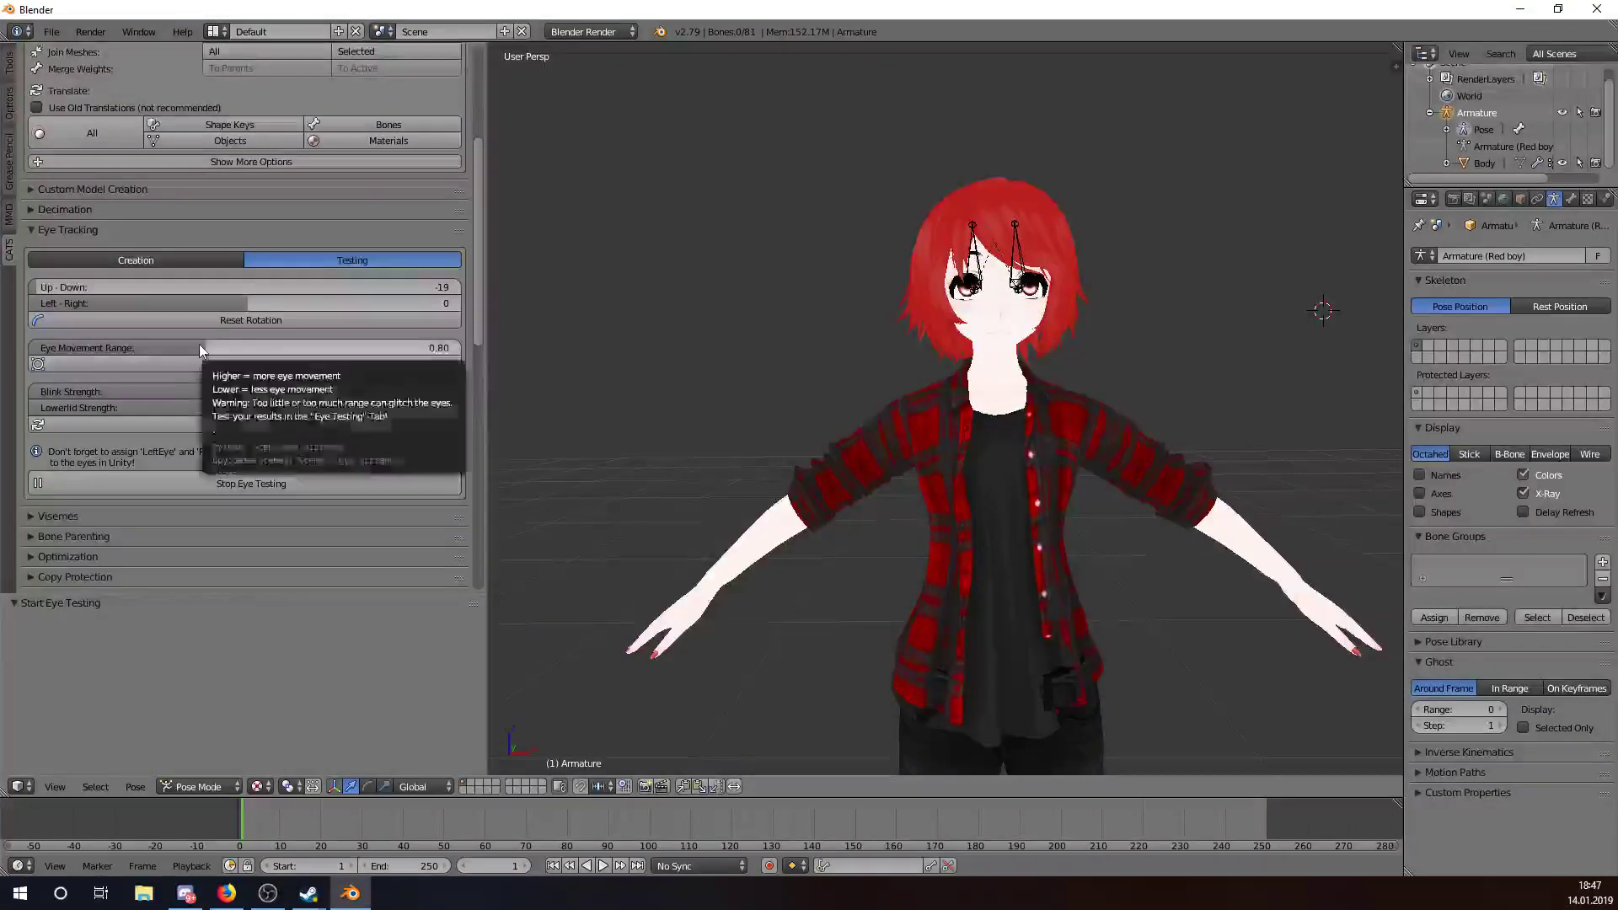
left_click(198, 347)
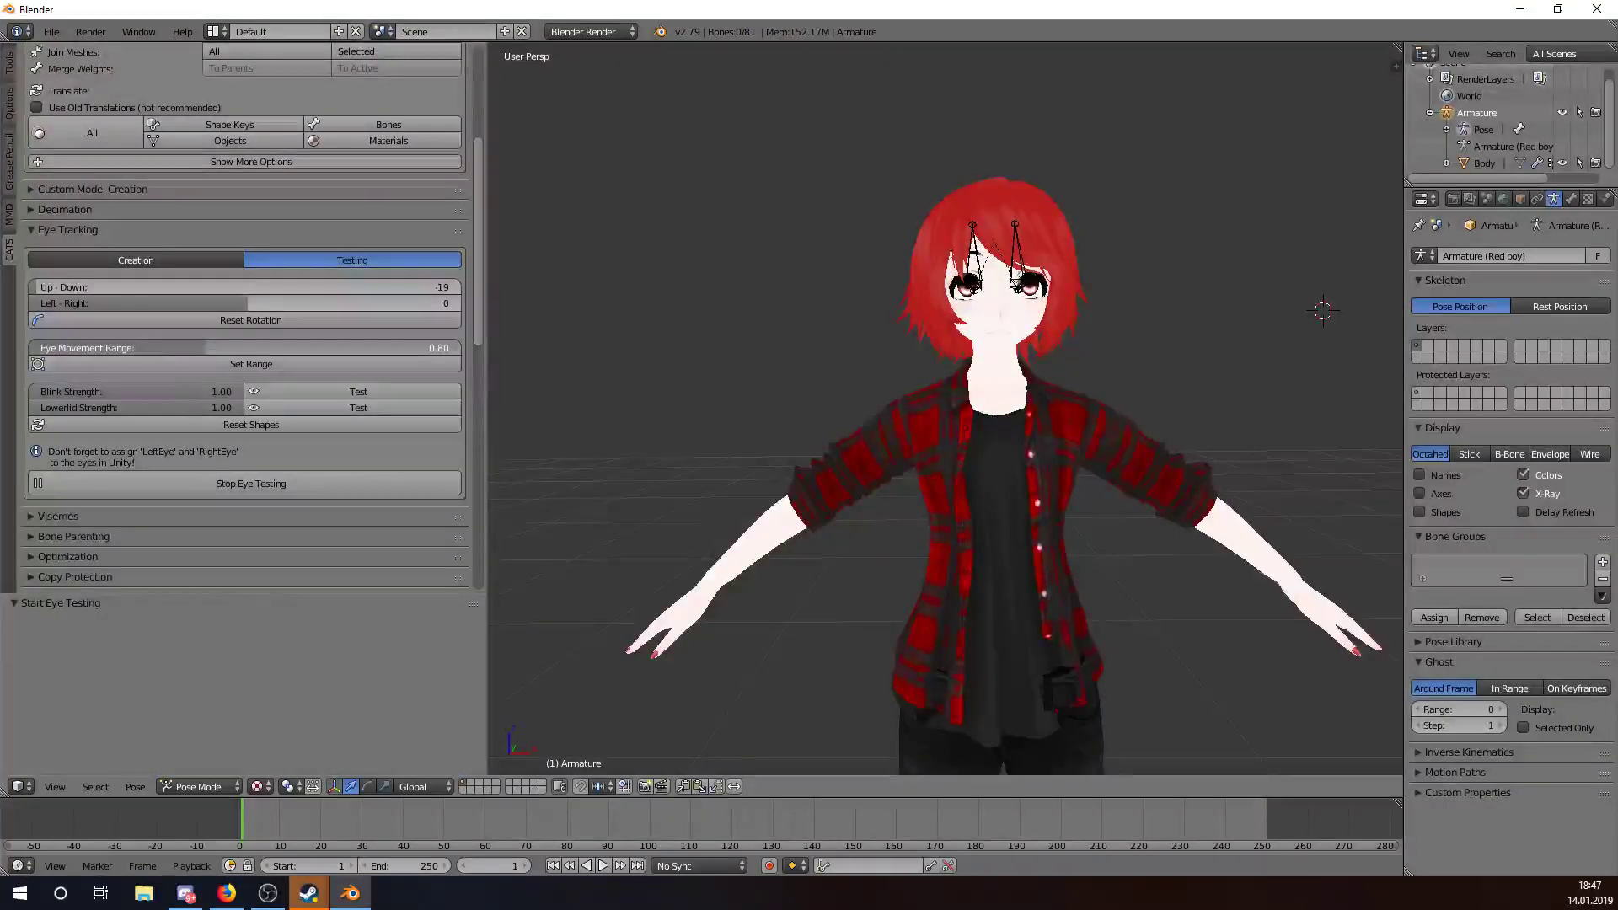
left_click(241, 312)
left_click_drag(210, 305, 46, 305)
left_click(357, 389)
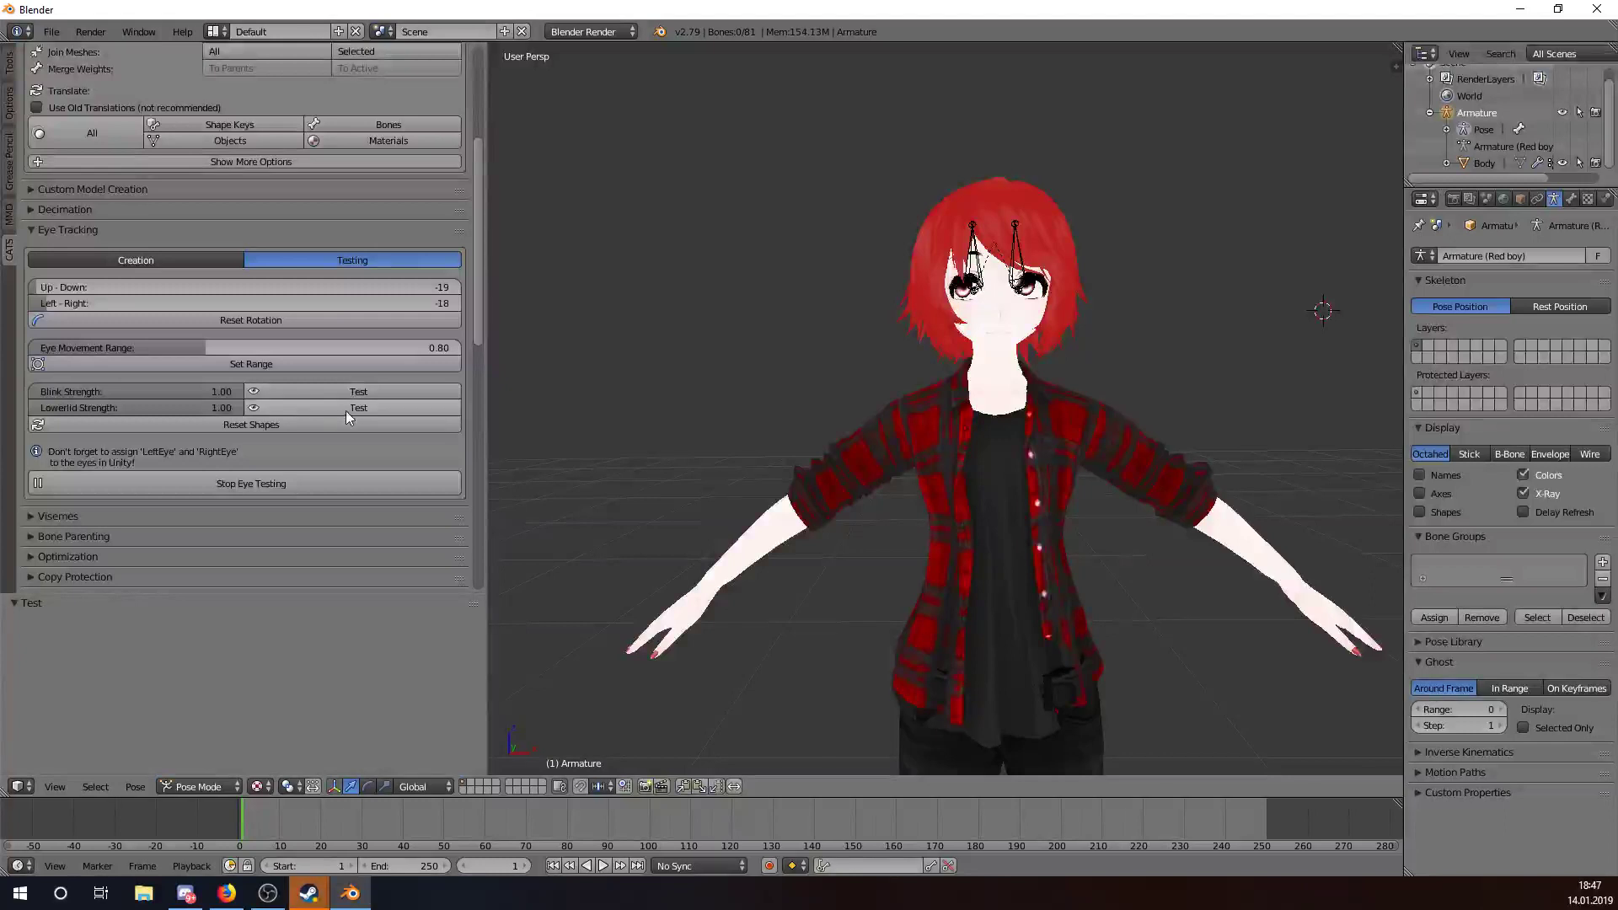
left_click(206, 486)
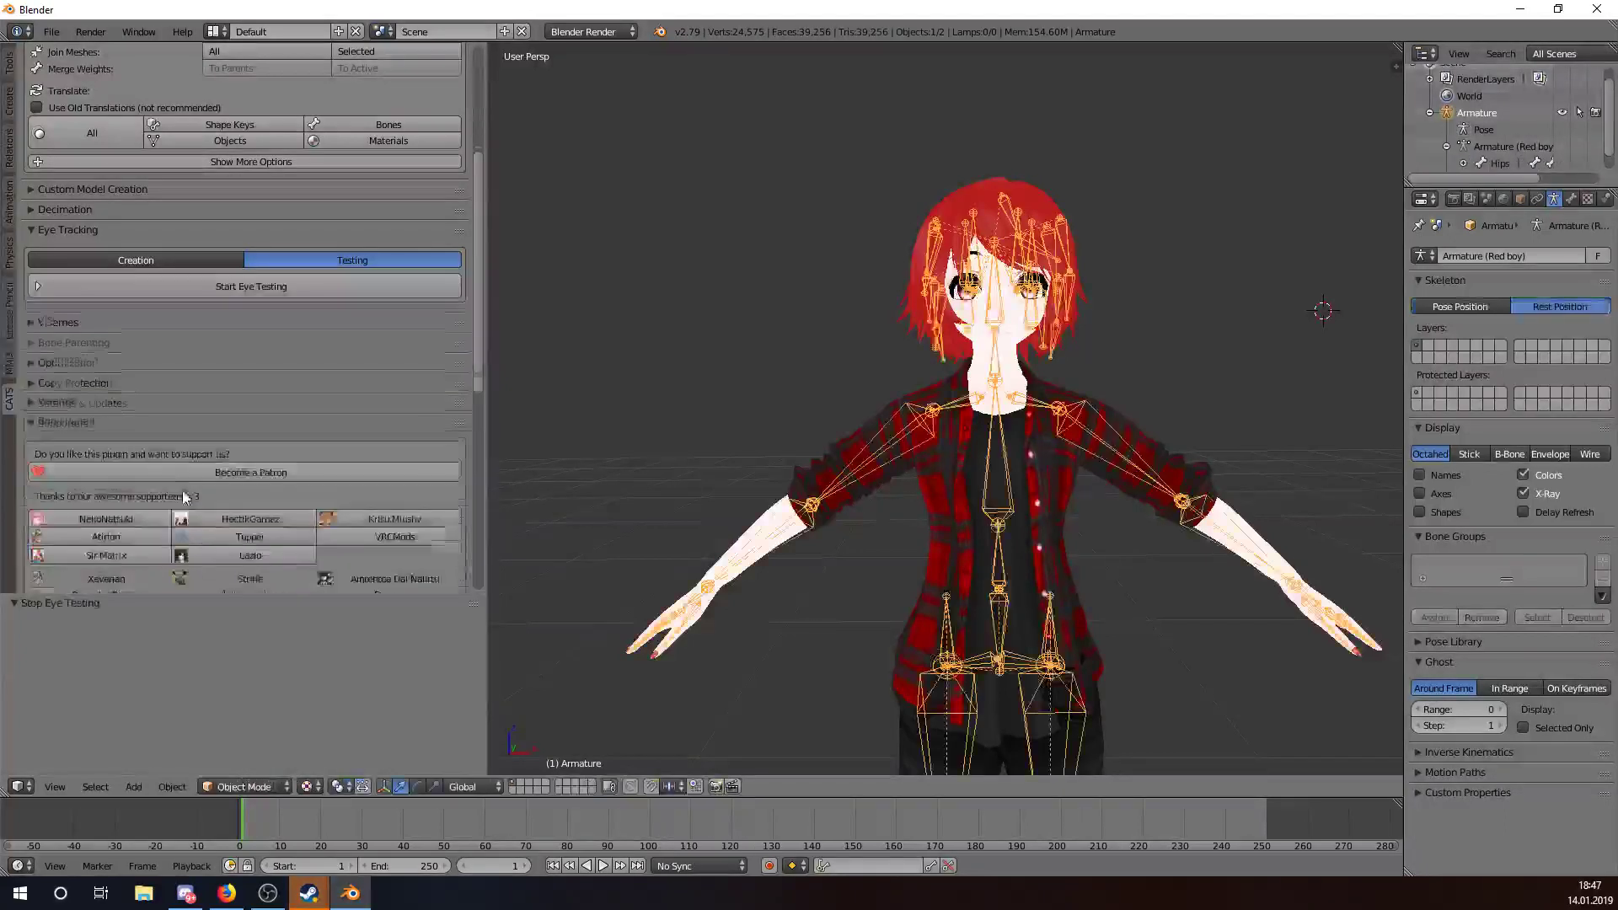
Step: Create visemes with AA=Ah, OH=Oh and CH=Ch from the CATS Visemes panel
middle_click_drag(506, 409, 1146, 371)
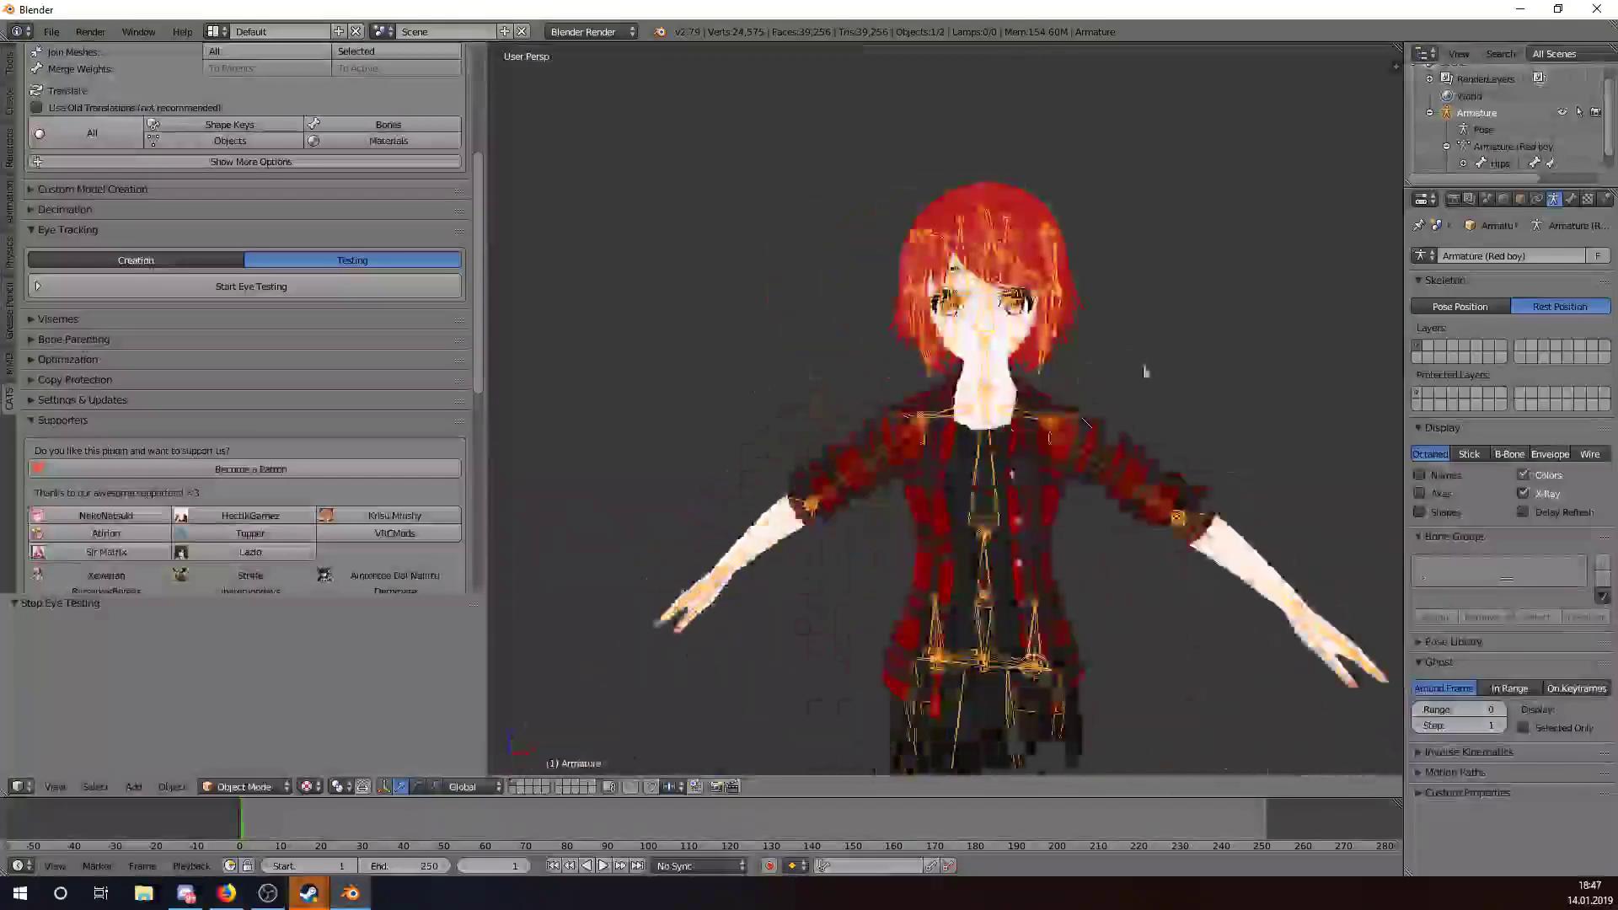
left_click(91, 321)
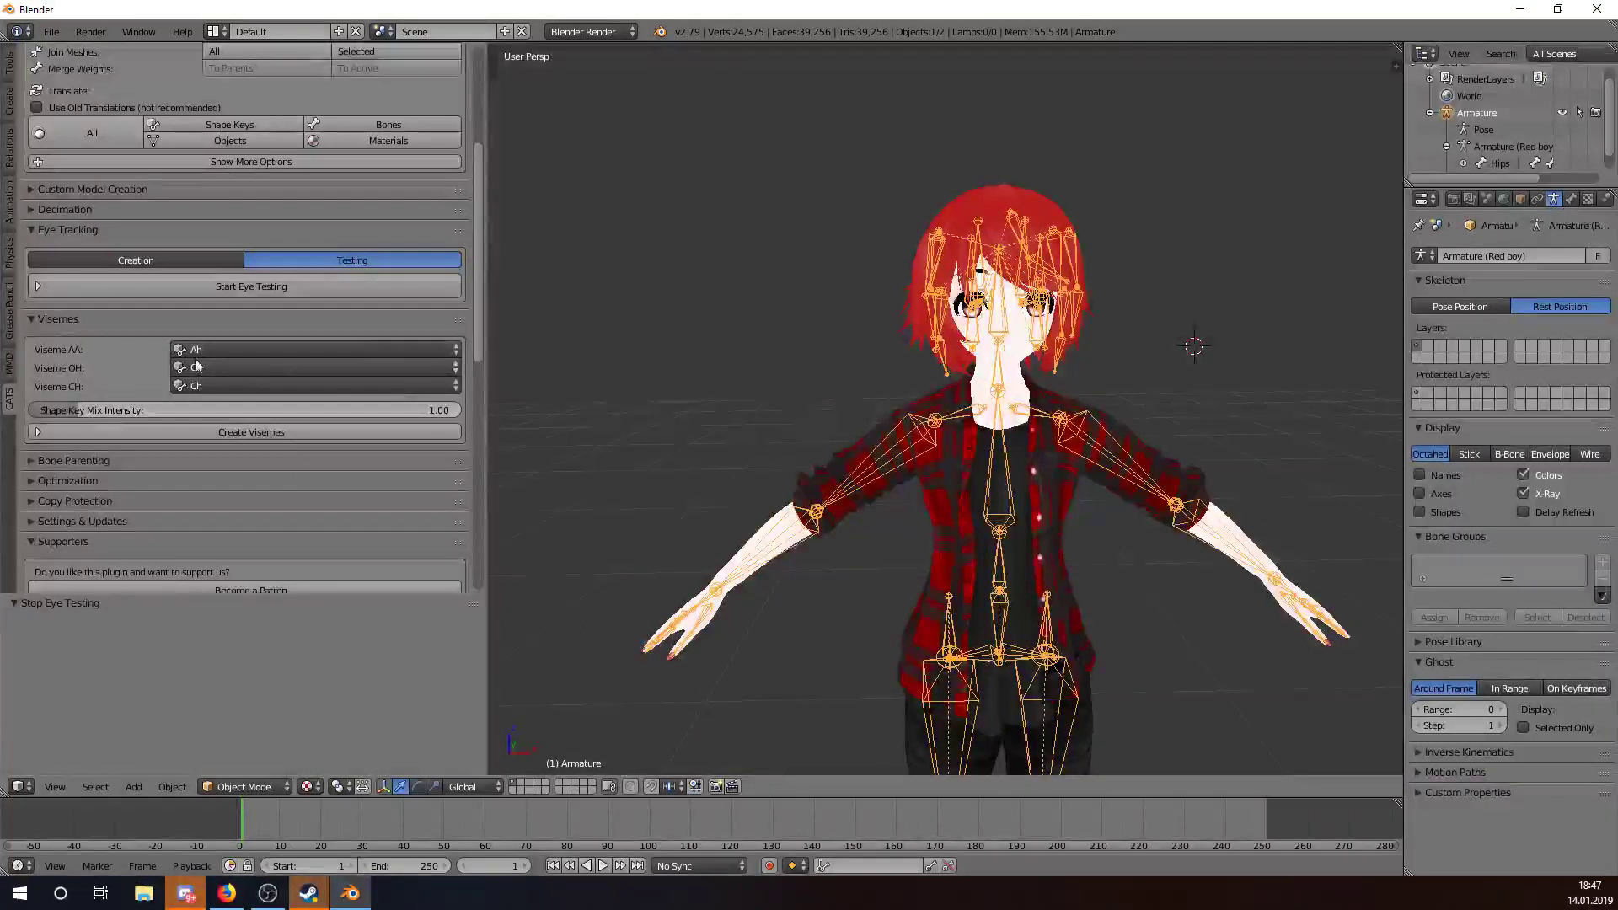
left_click(194, 435)
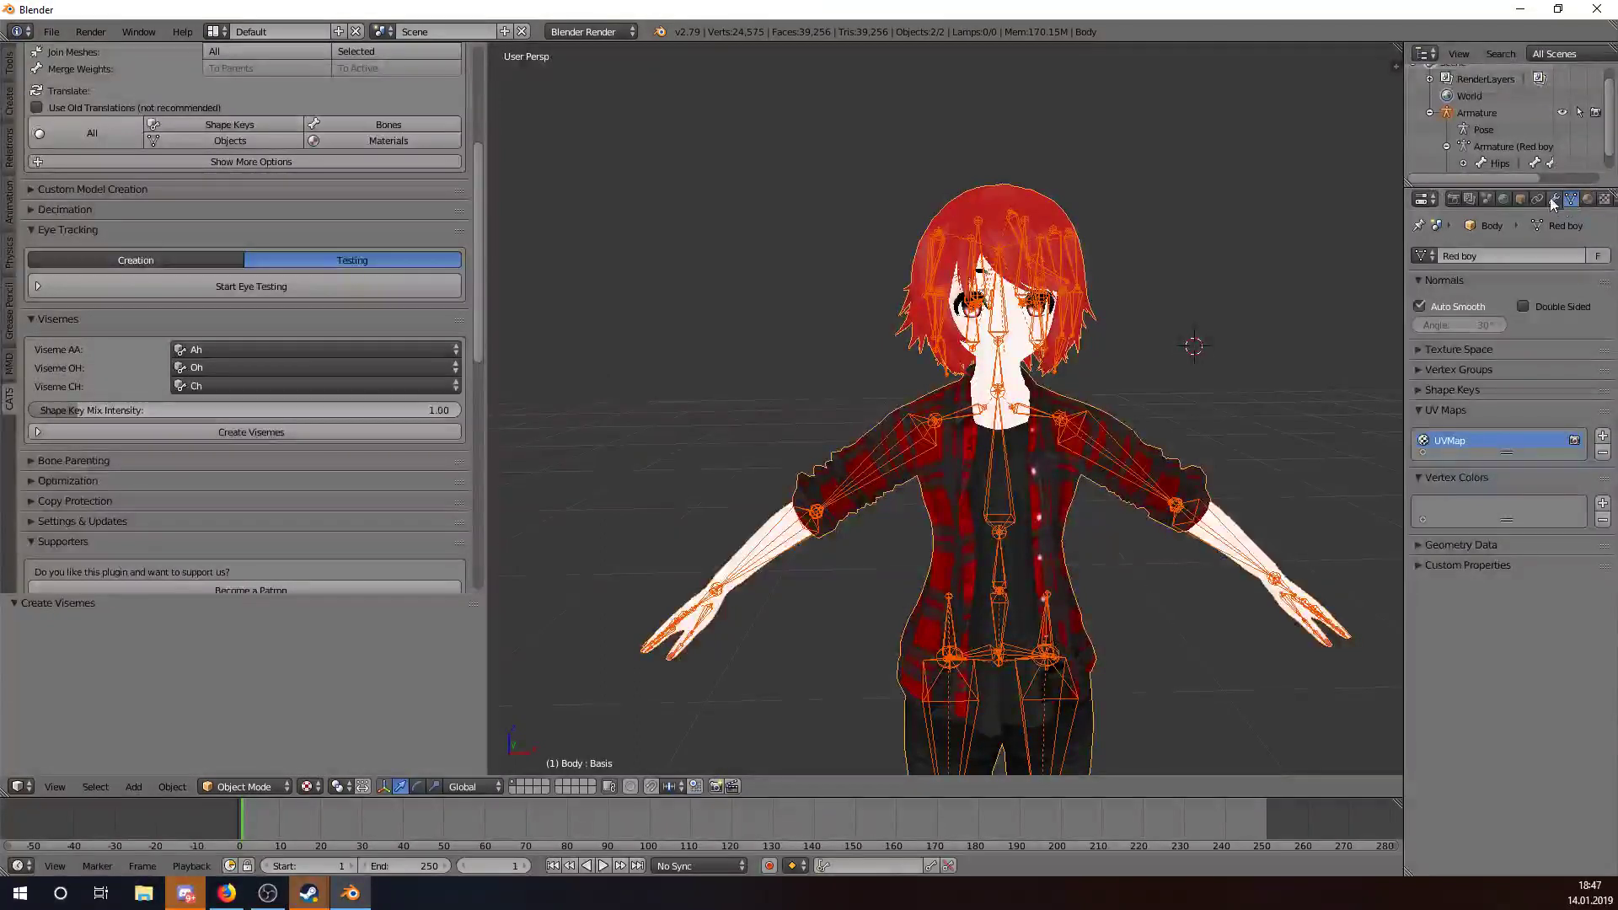
scroll(1497, 138, "down", 1)
Step: Make the Body mesh active and raise vrc.v_aa in its Shape Keys to preview the mouth
left_click(1483, 162)
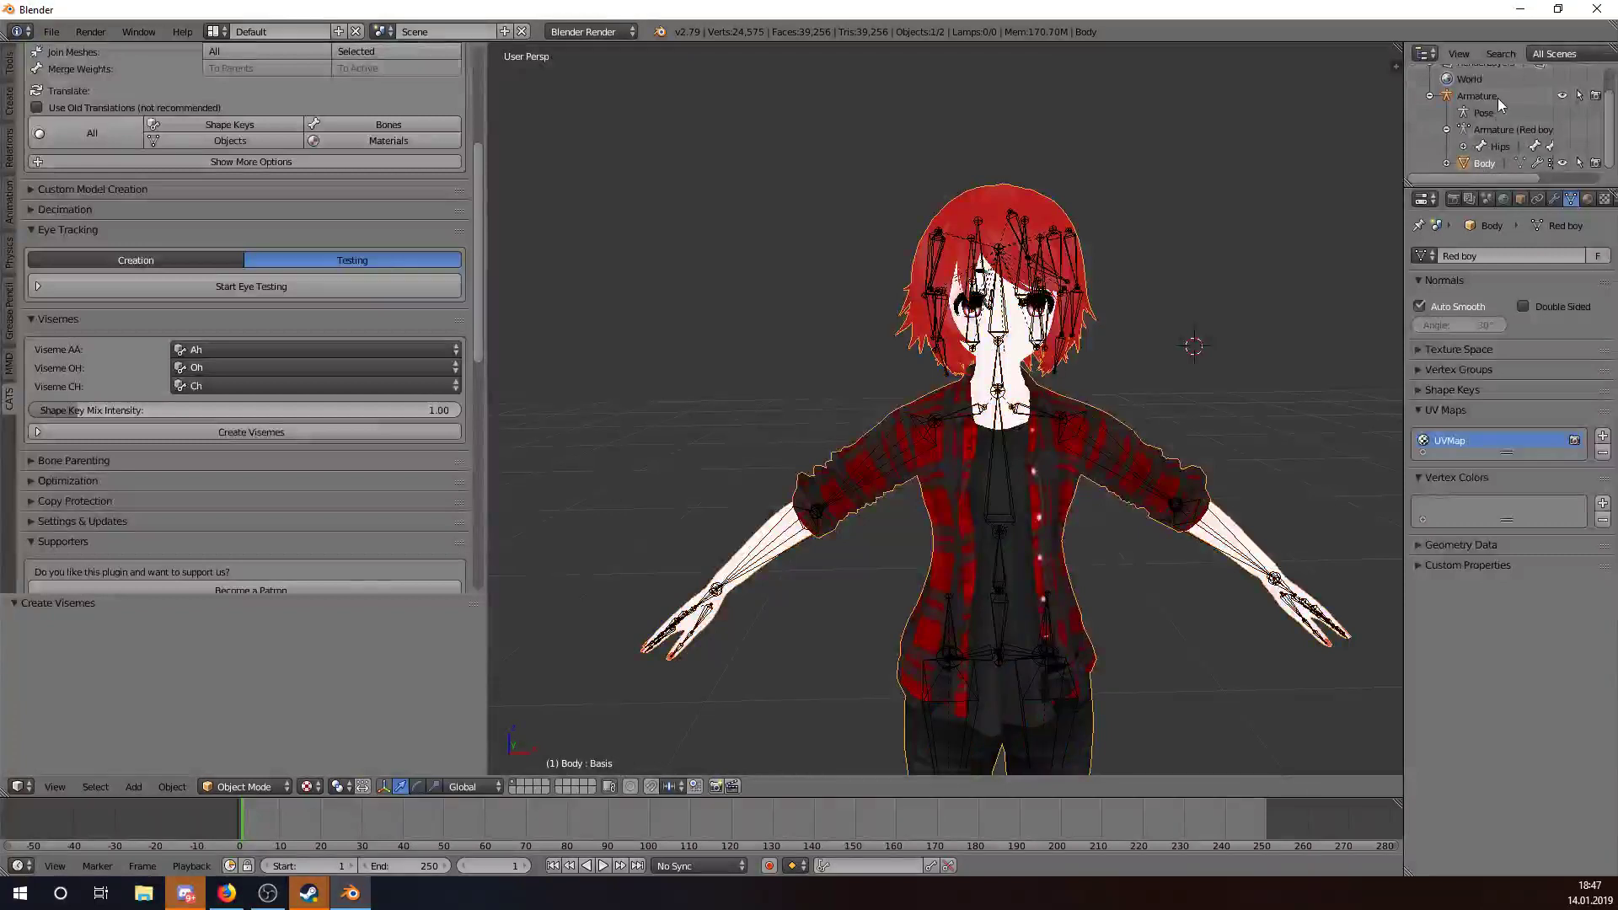
left_click(1497, 99)
left_click(1486, 163)
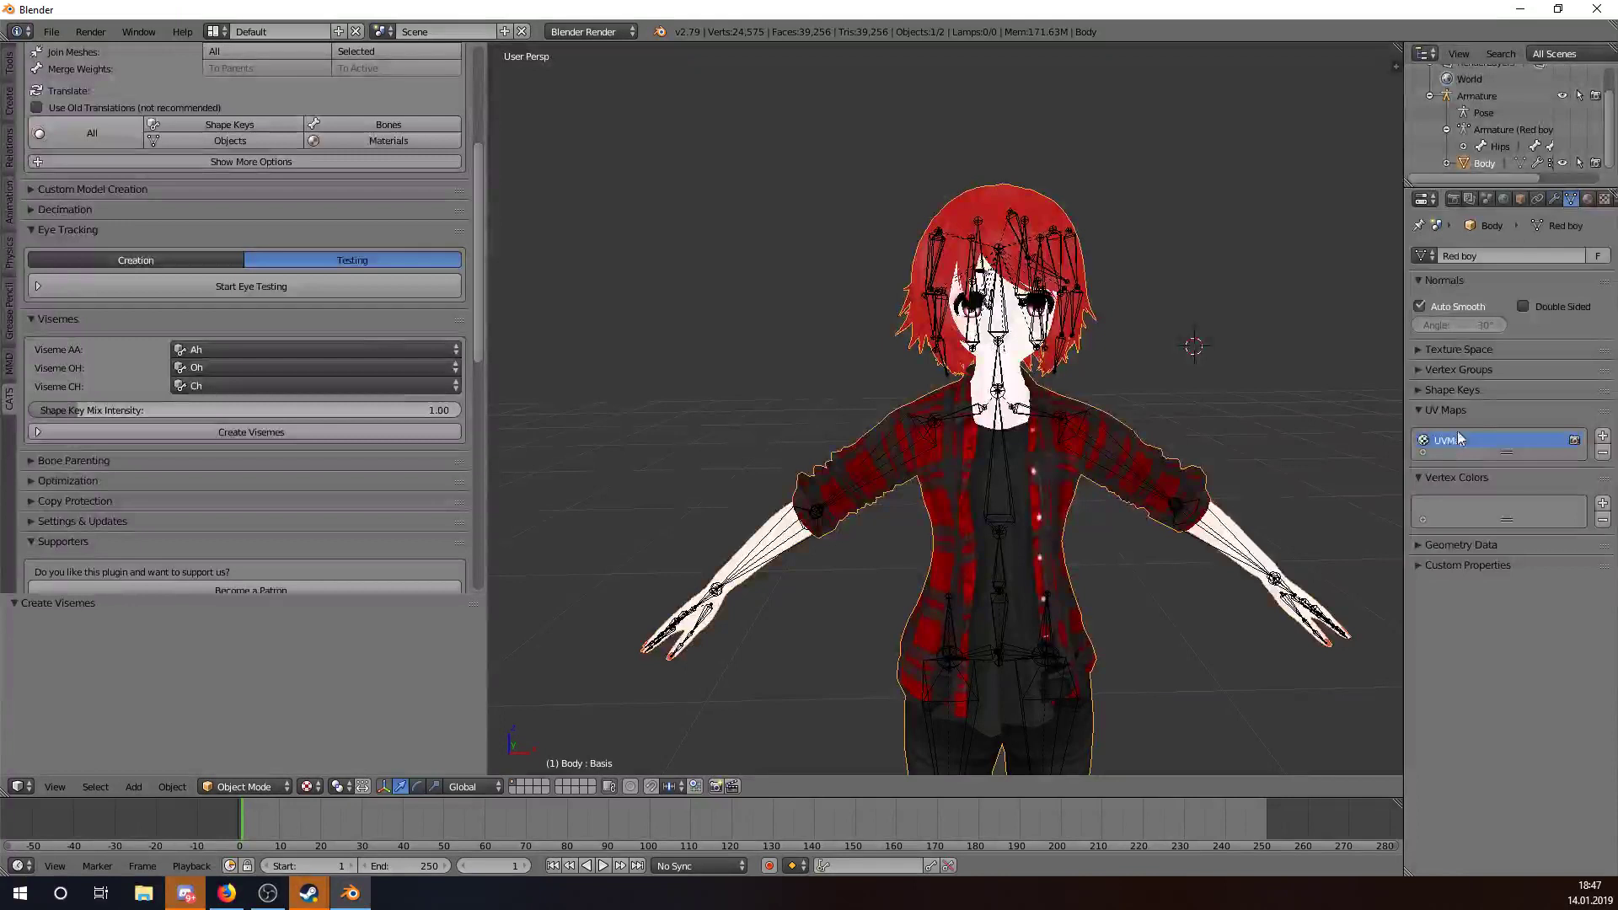
left_click(1490, 390)
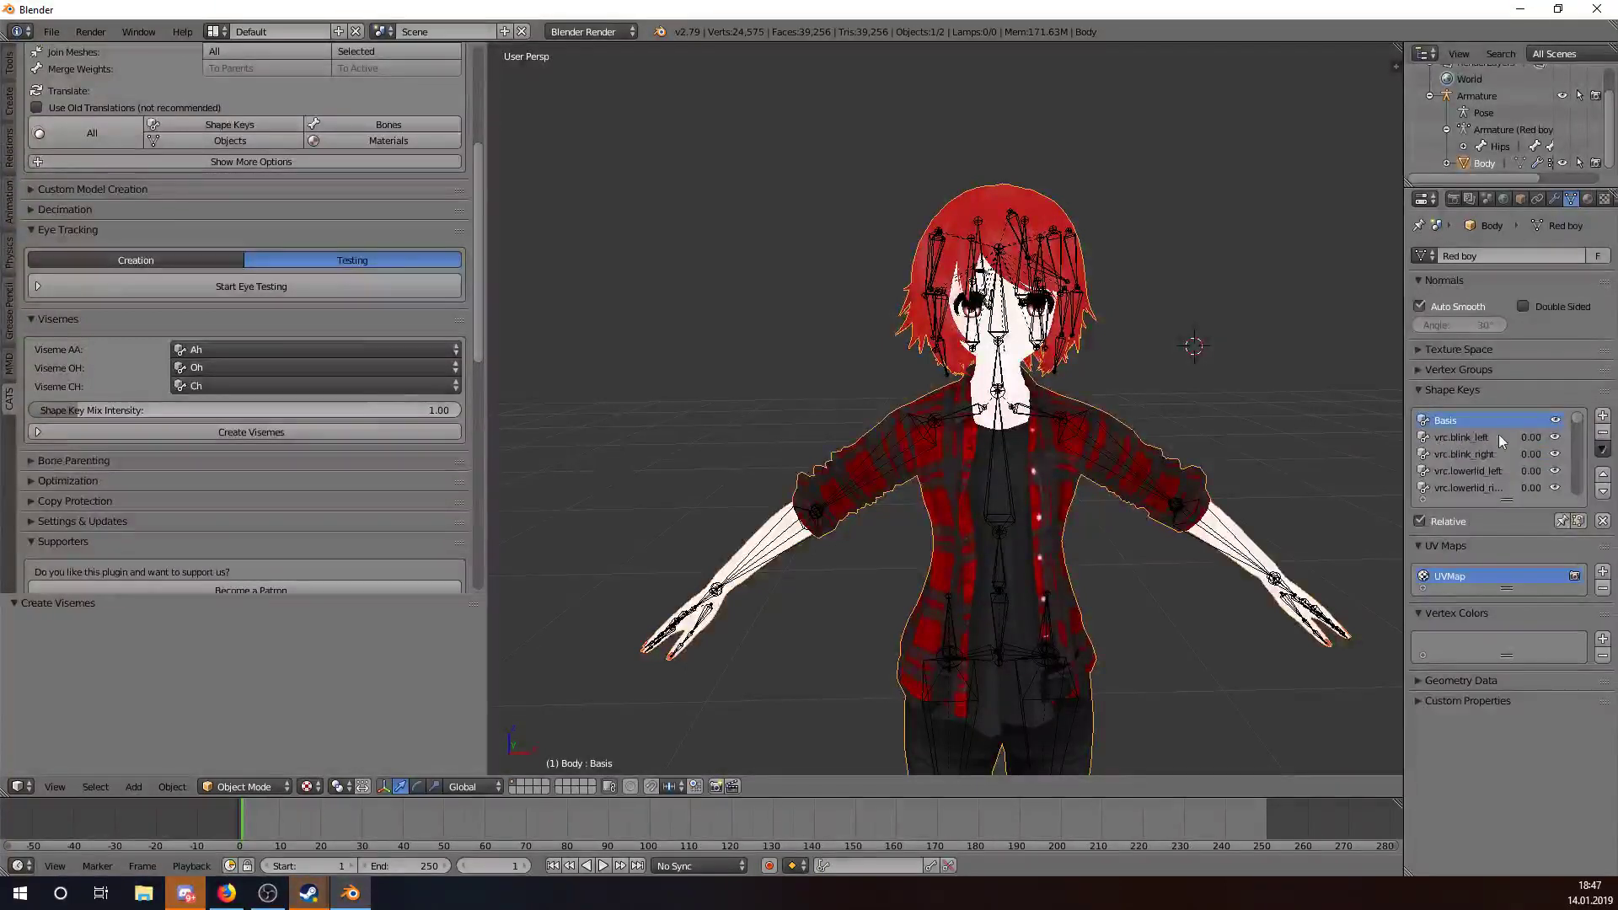
scroll(1482, 463, "down", 2)
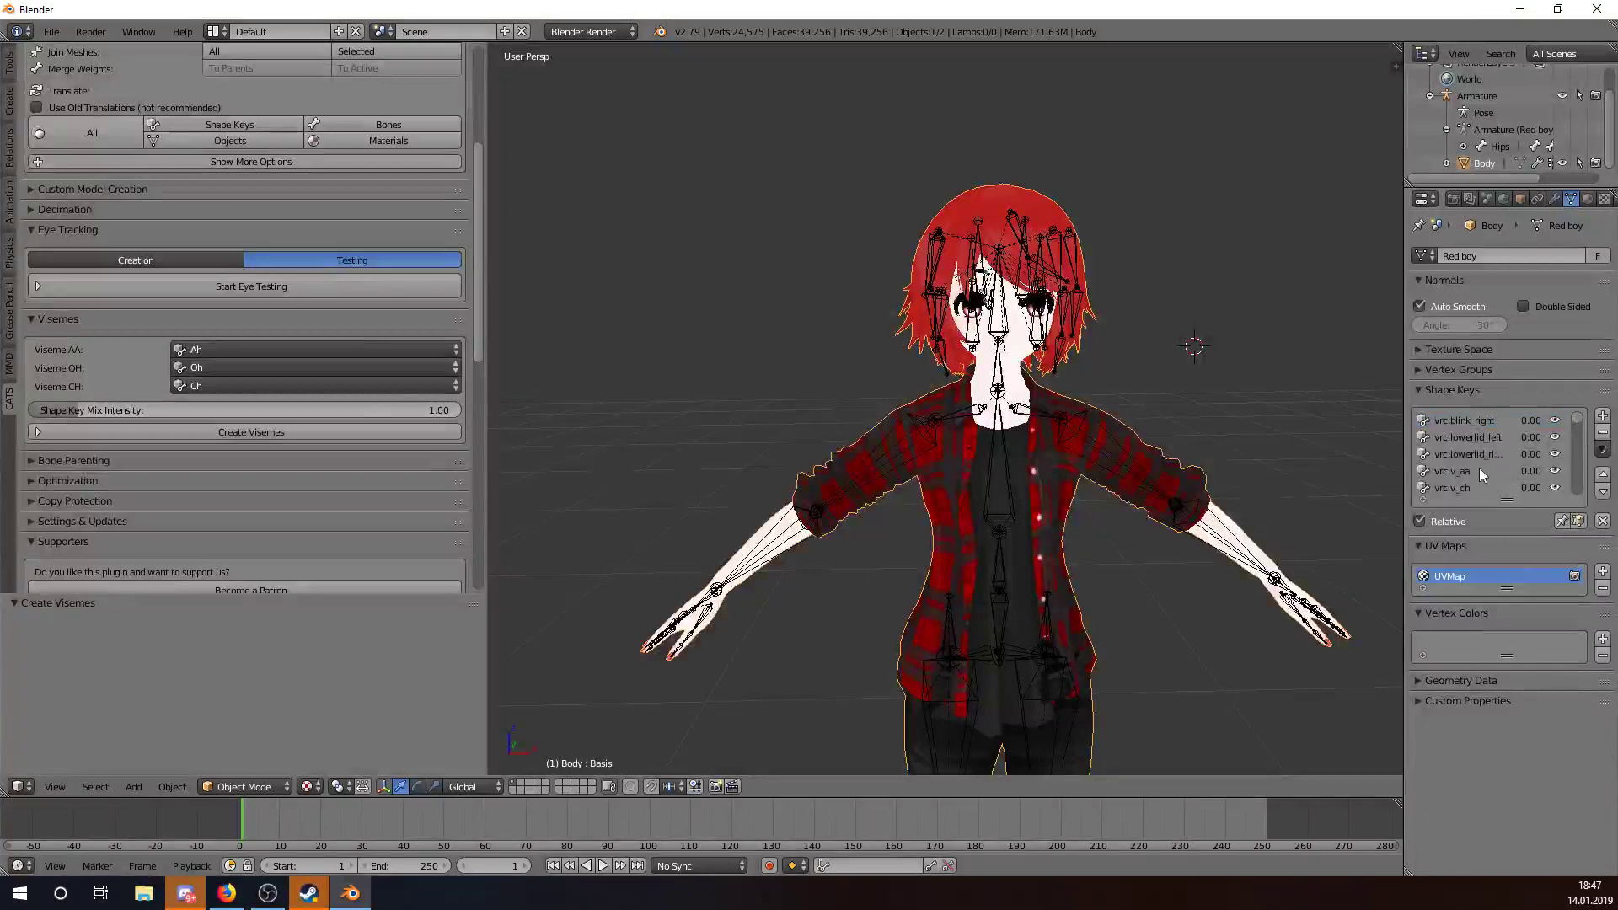
left_click(1476, 473)
left_click_drag(1500, 543, 1602, 542)
Step: Look through the new viseme keys vrc.v_e, vrc.v_ff and vrc.v_nn
scroll(1469, 467, "down", 3)
left_click(1465, 471)
left_click(1465, 487)
scroll(1488, 472, "down", 3)
left_click(1466, 489)
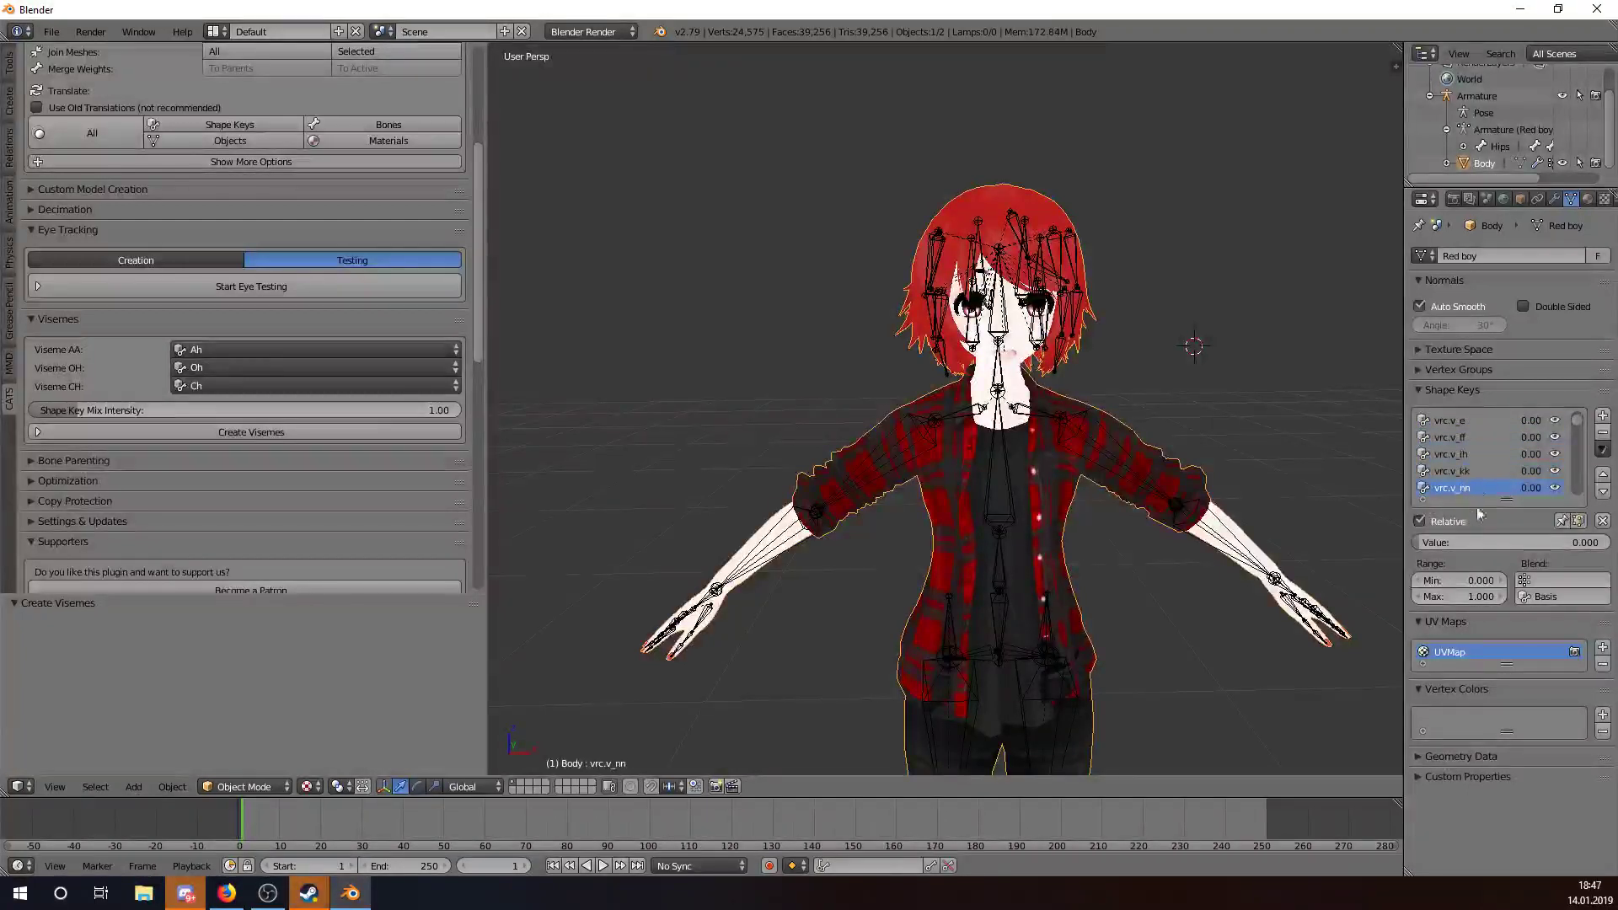
left_click(1481, 392)
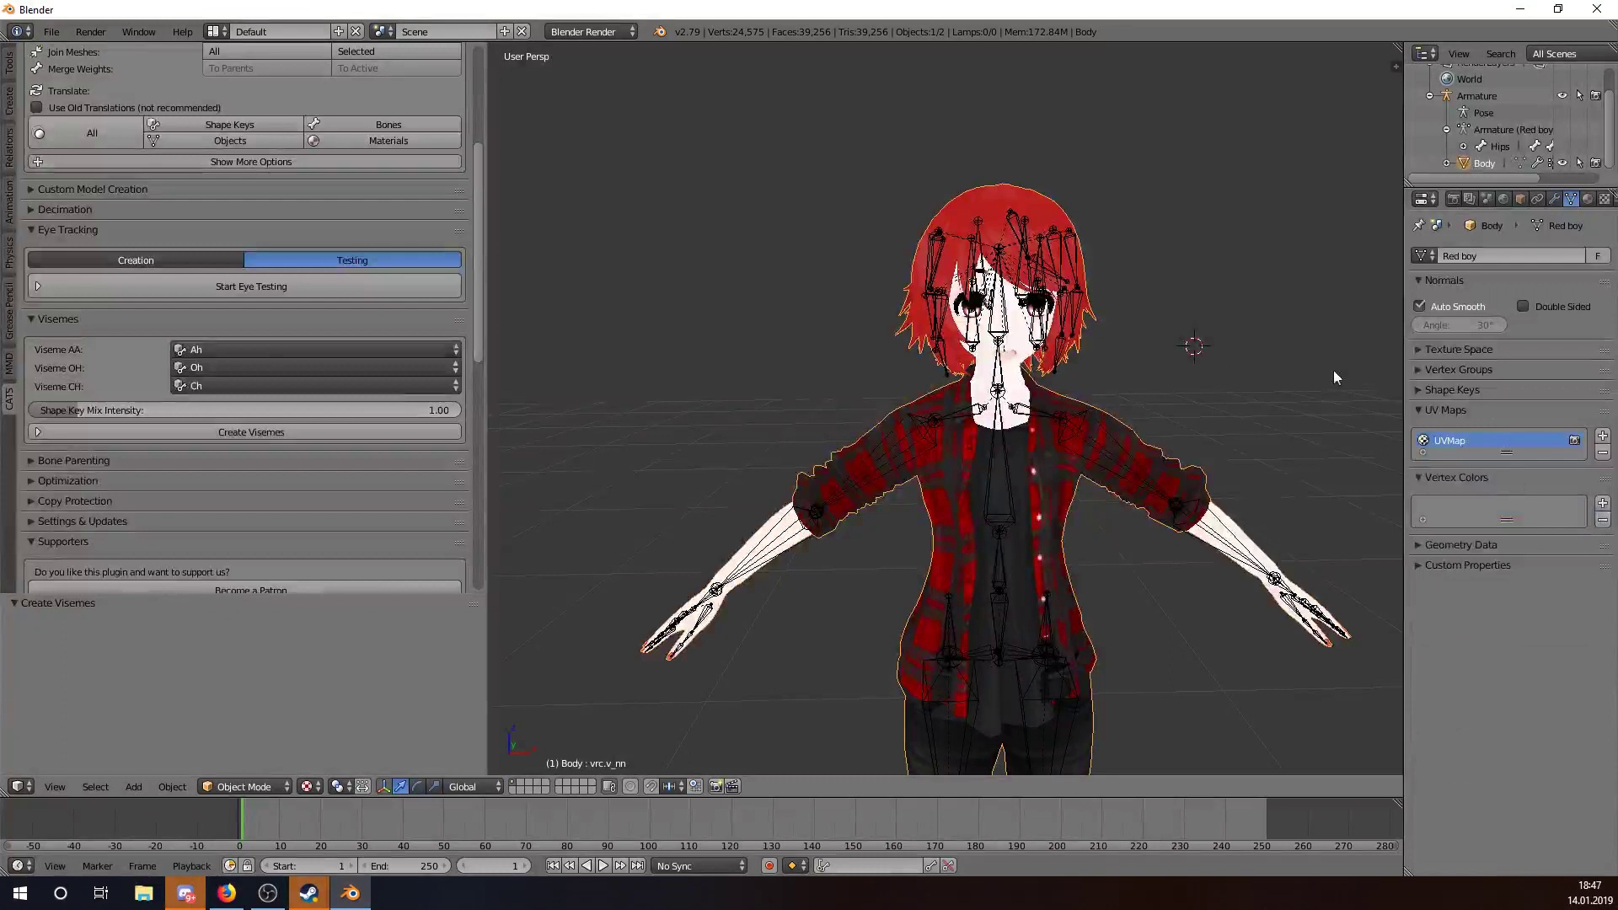
left_click(1476, 391)
scroll(1537, 447, "up", 4)
Step: Drag the vrc.v_aa value back down to 0
left_click(1478, 442)
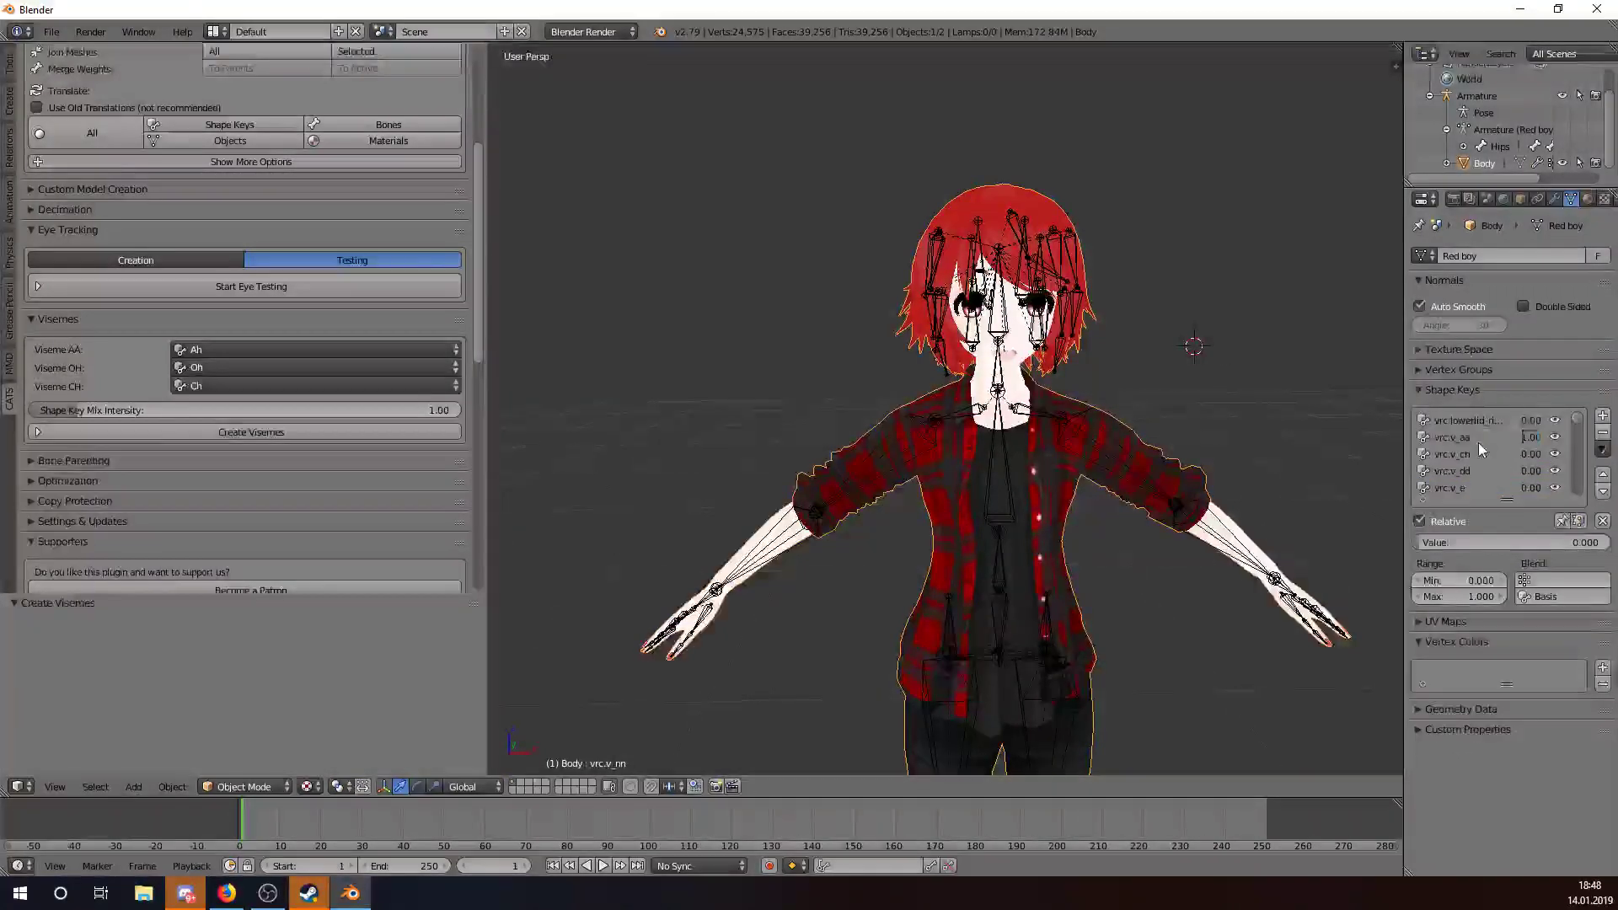
left_click(1478, 442)
left_click_drag(1595, 542, 1418, 542)
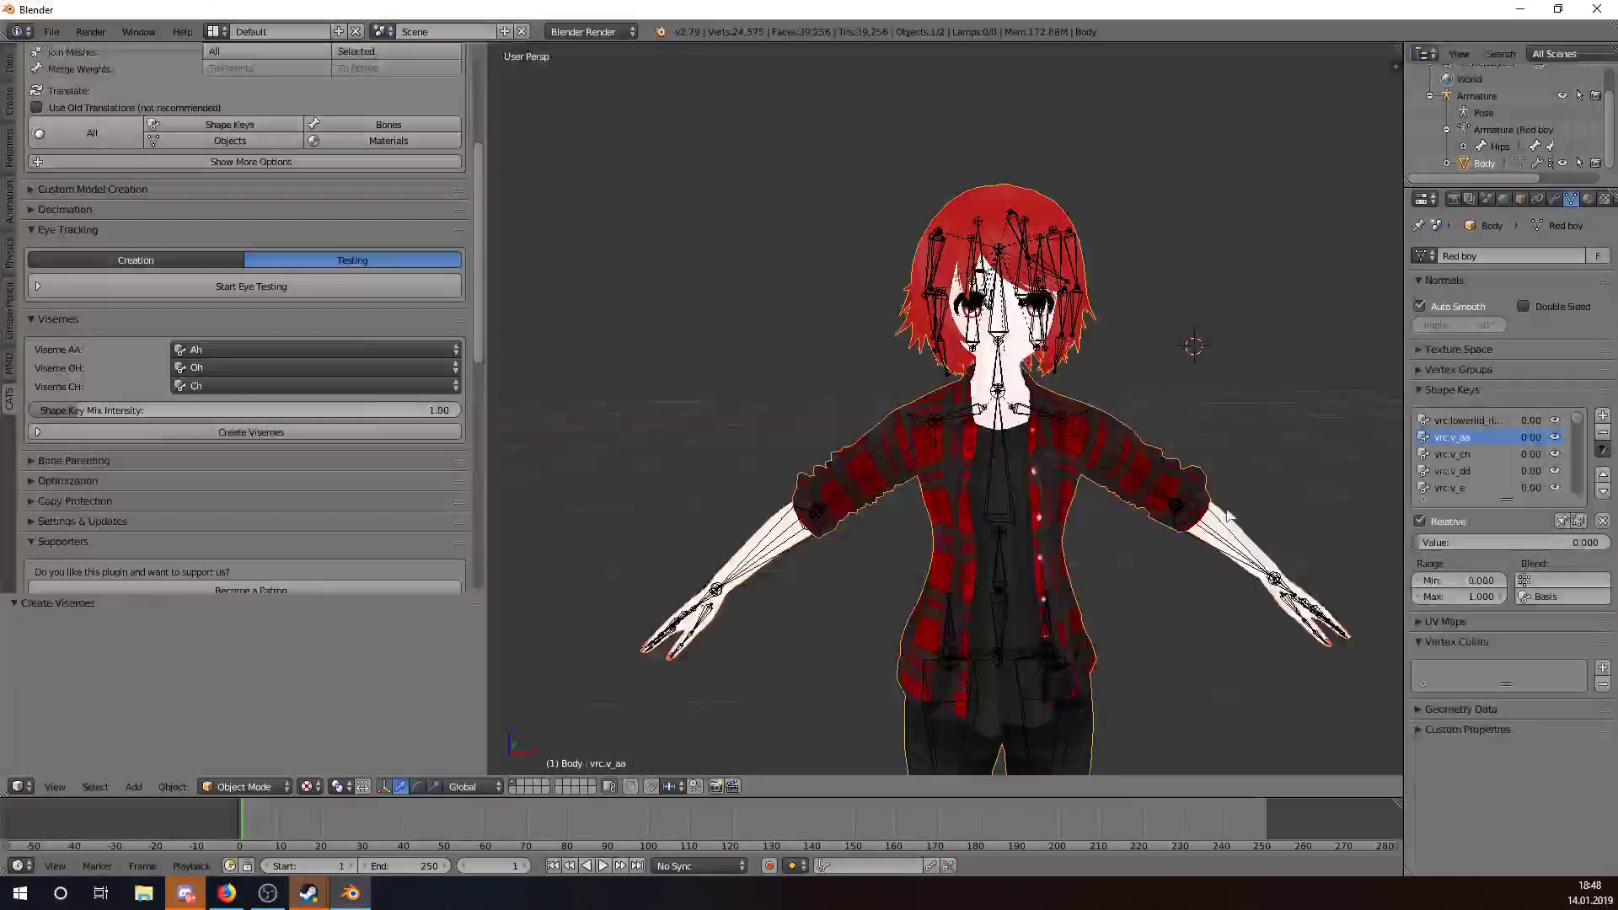
middle_click_drag(1302, 369, 1267, 512)
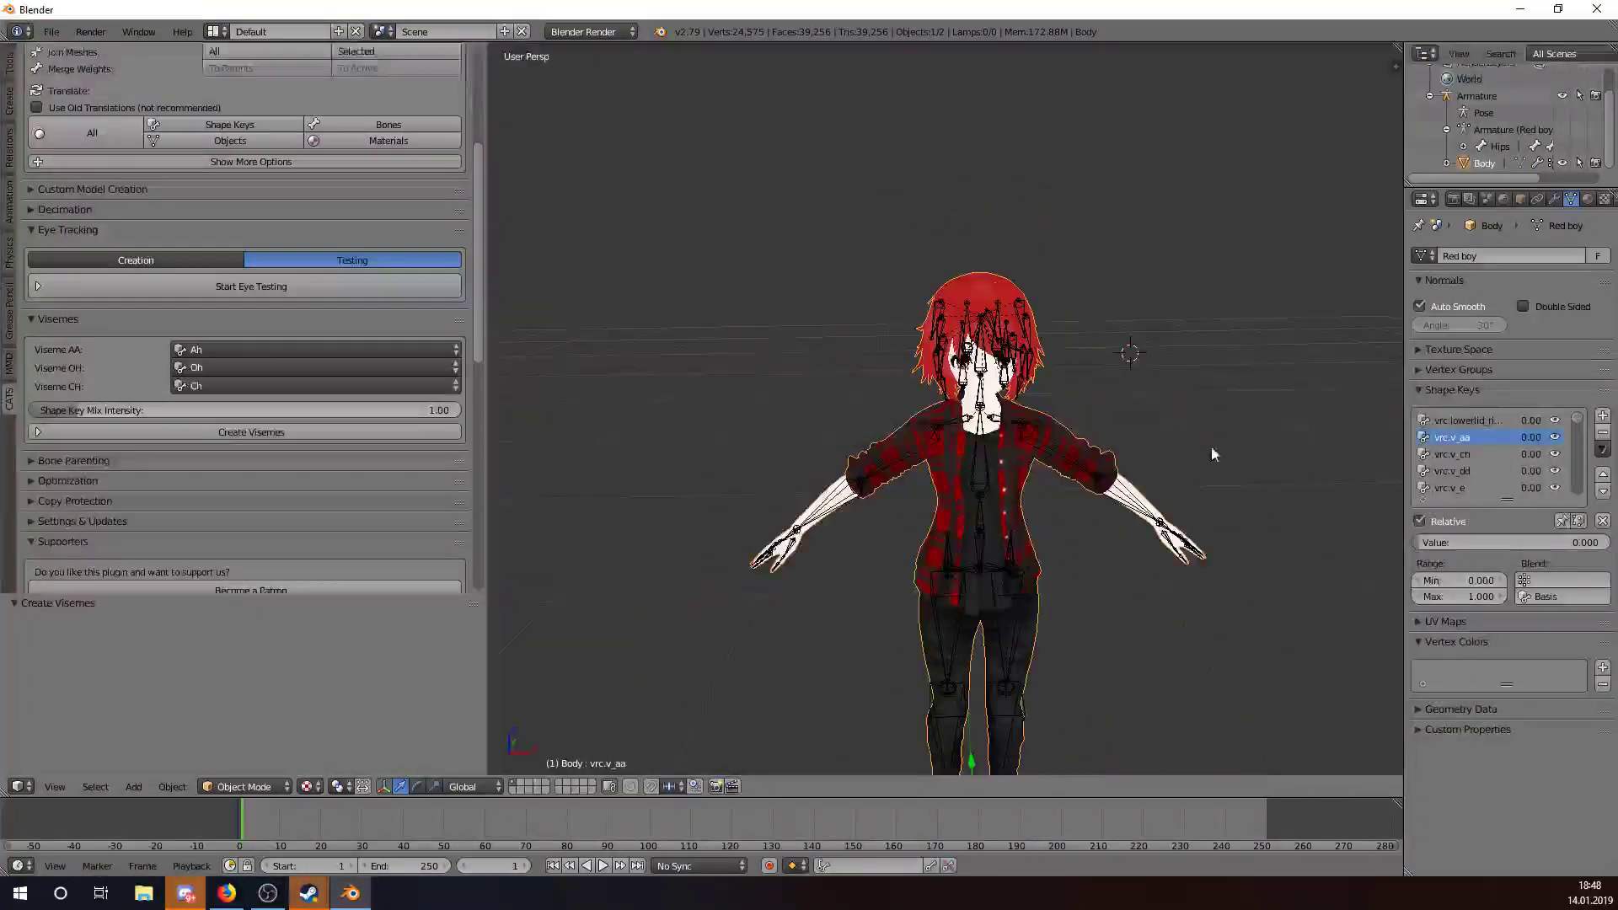
left_click(51, 32)
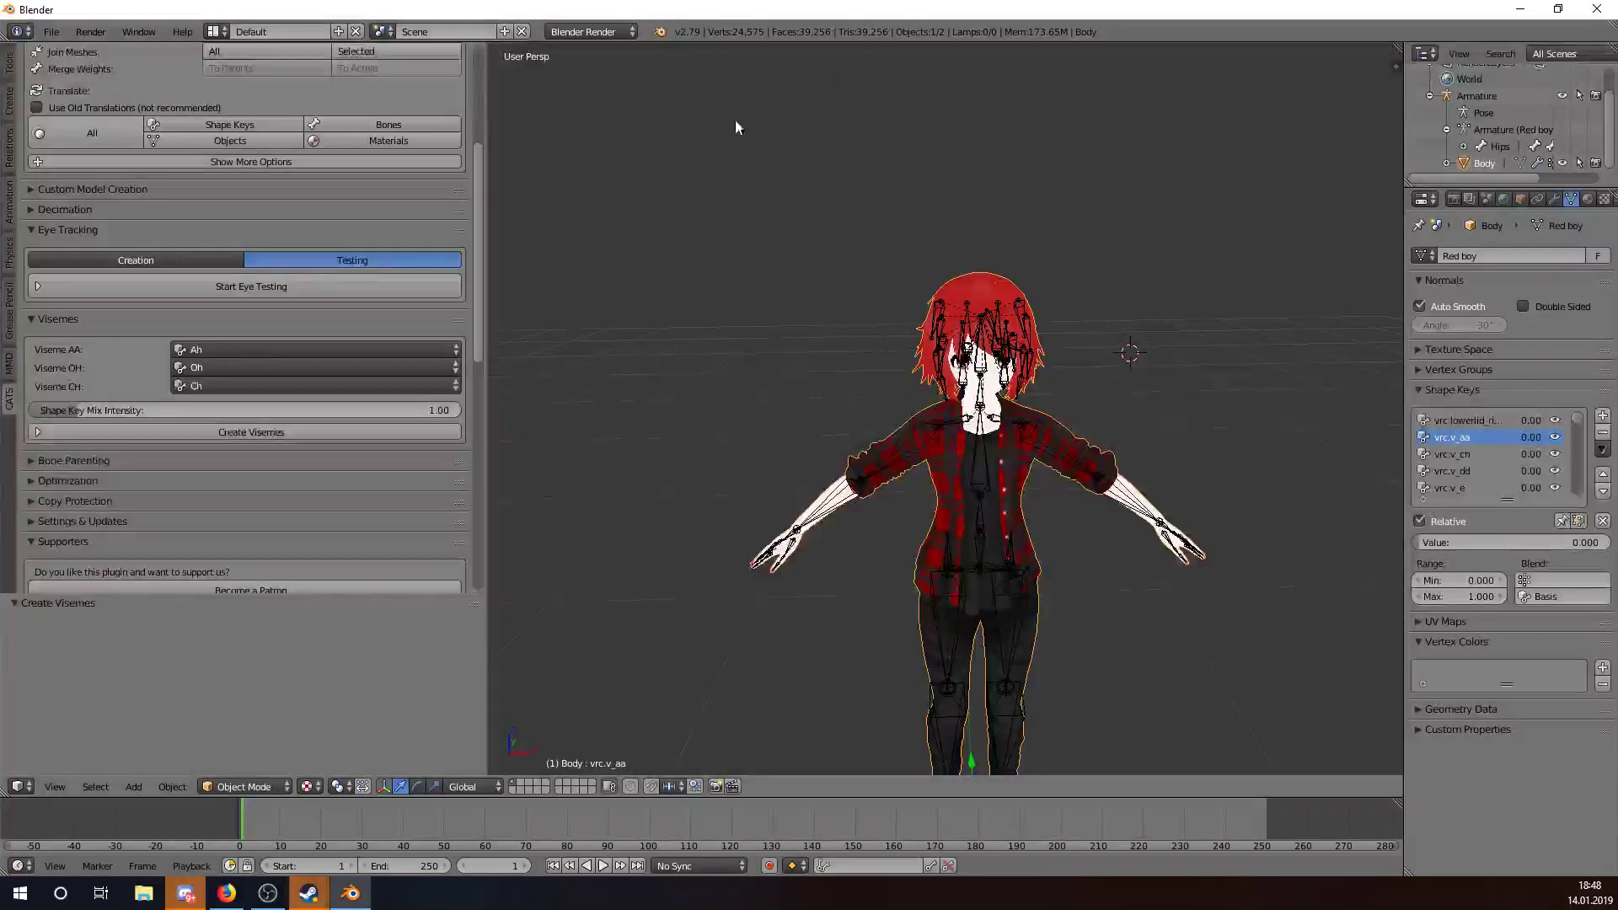
scroll(613, 358, "up", 7)
Step: Expand the Decimation settings and open the Body object's context menu
scroll(612, 358, "down", 7)
scroll(134, 303, "up", 3)
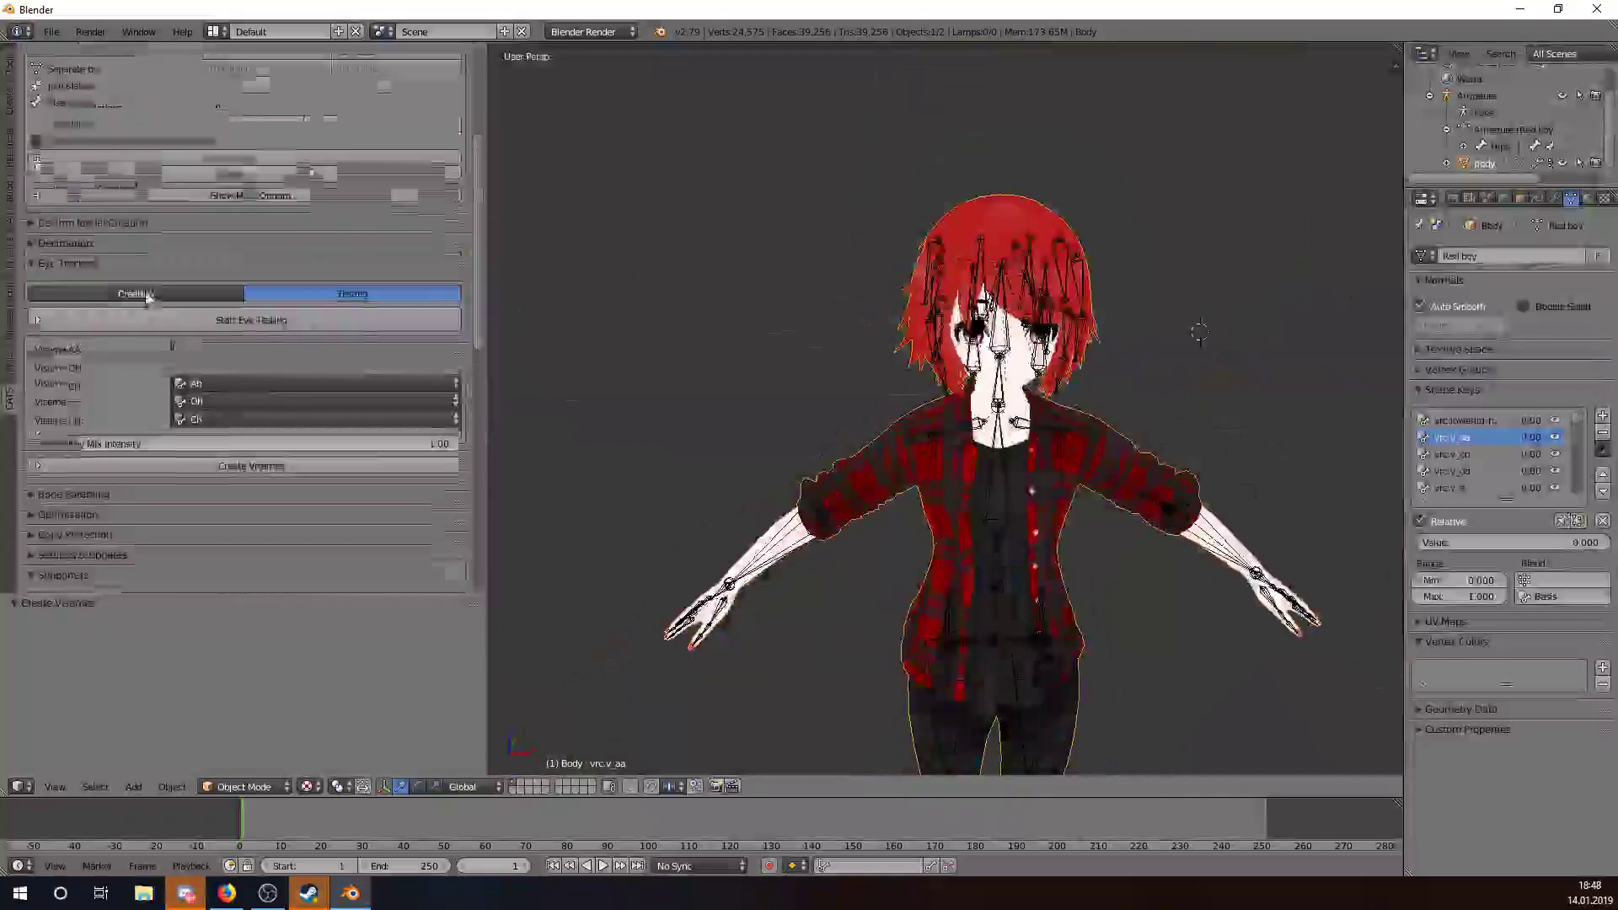
left_click(84, 277)
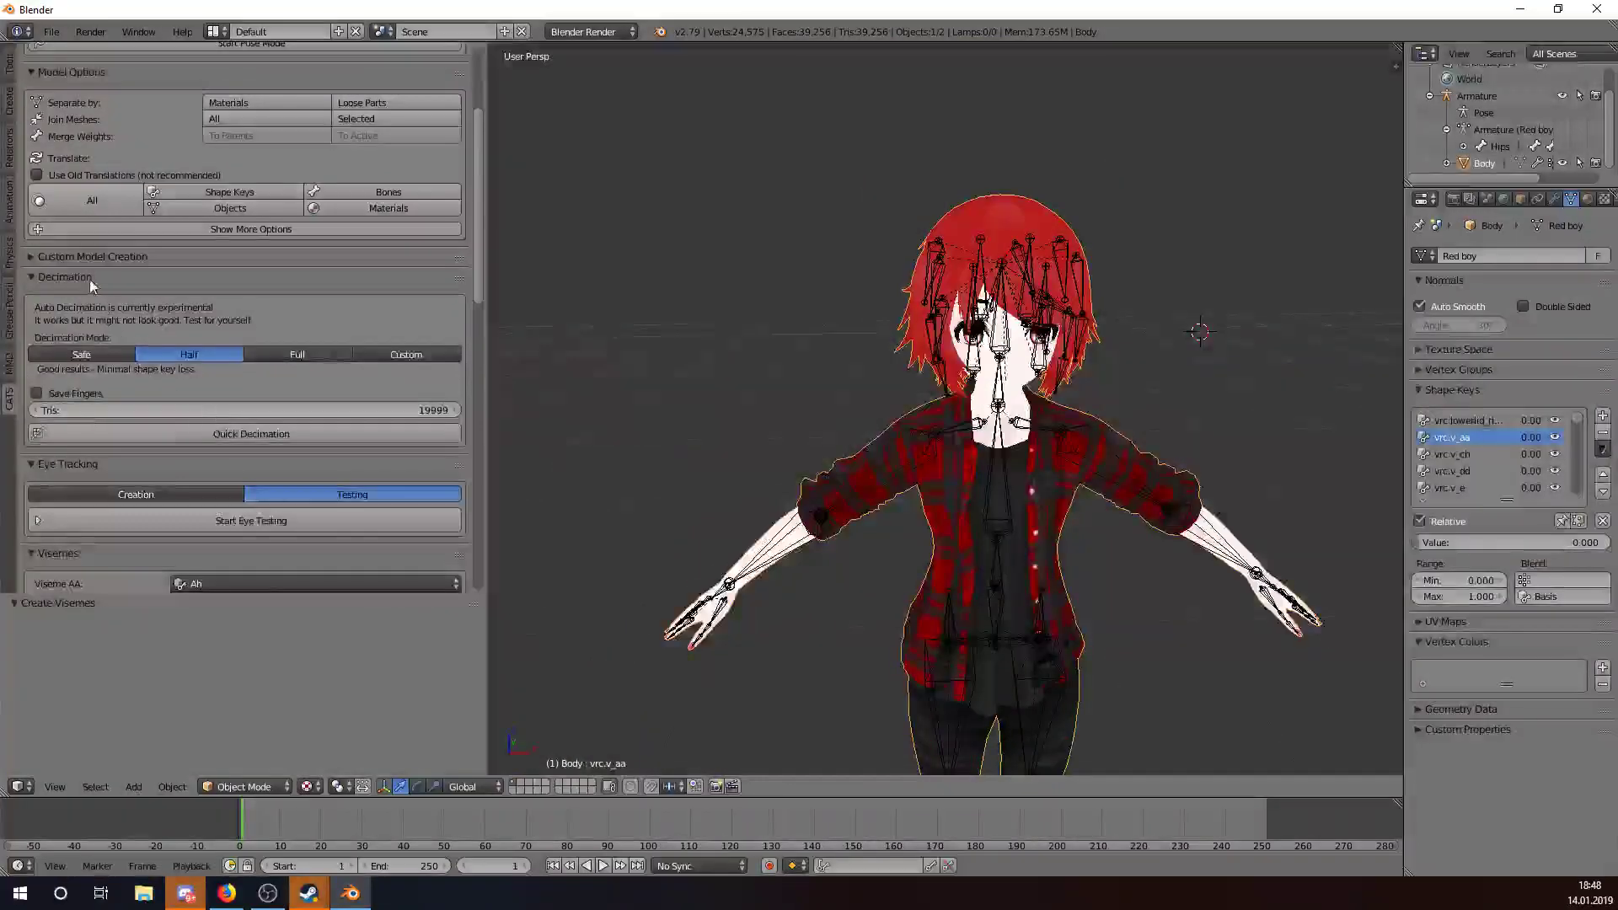
scroll(91, 284, "up", 4)
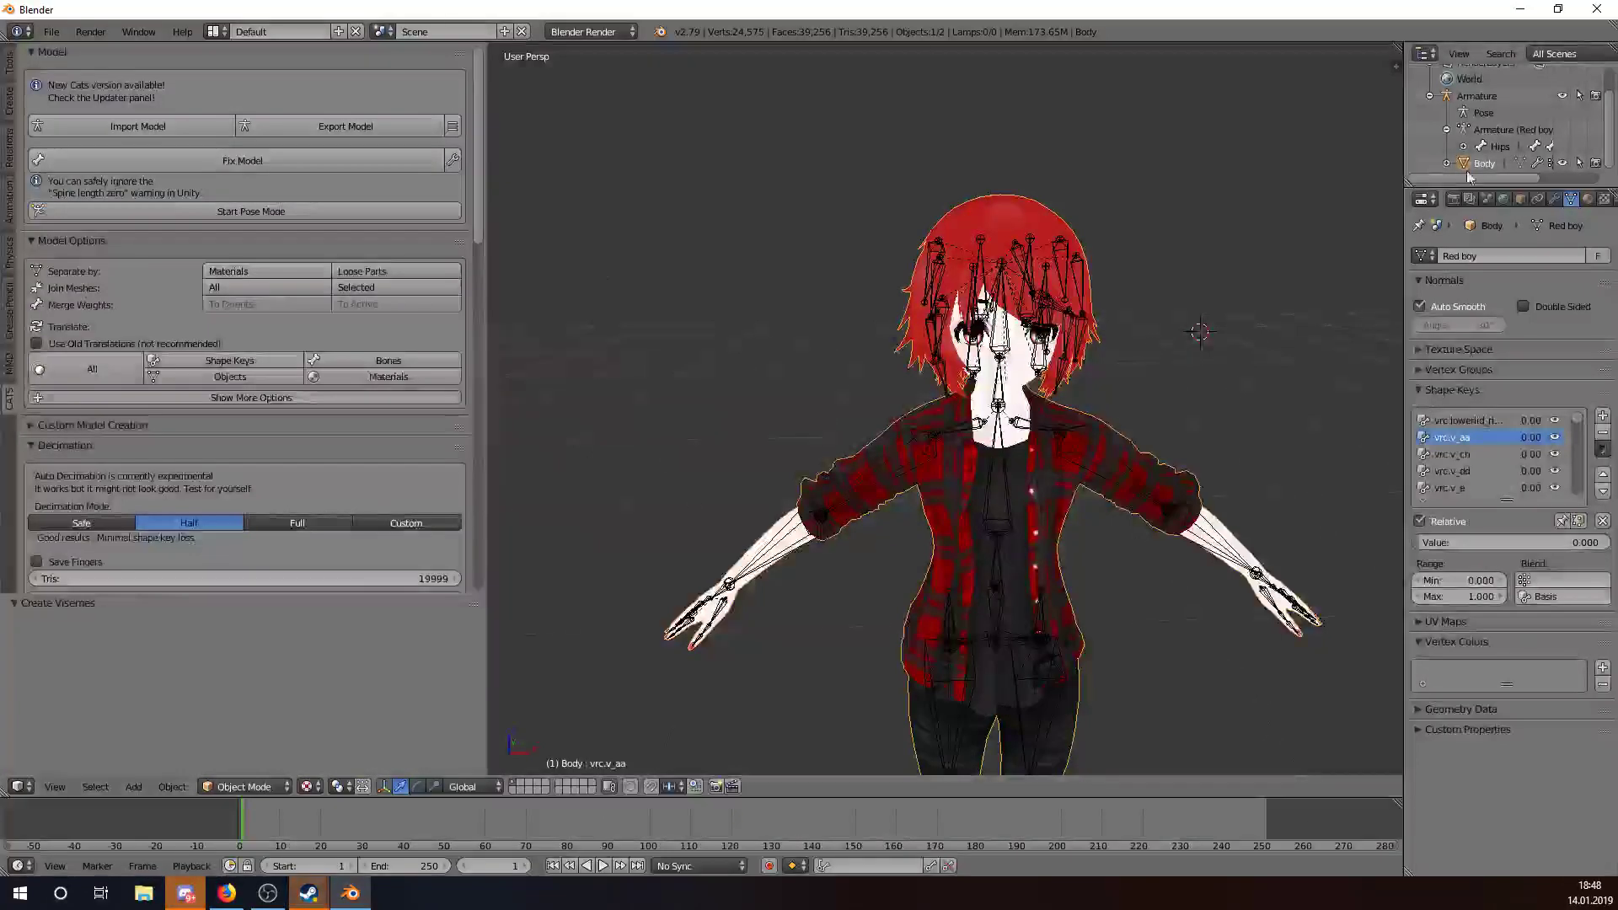
right_click(1490, 162)
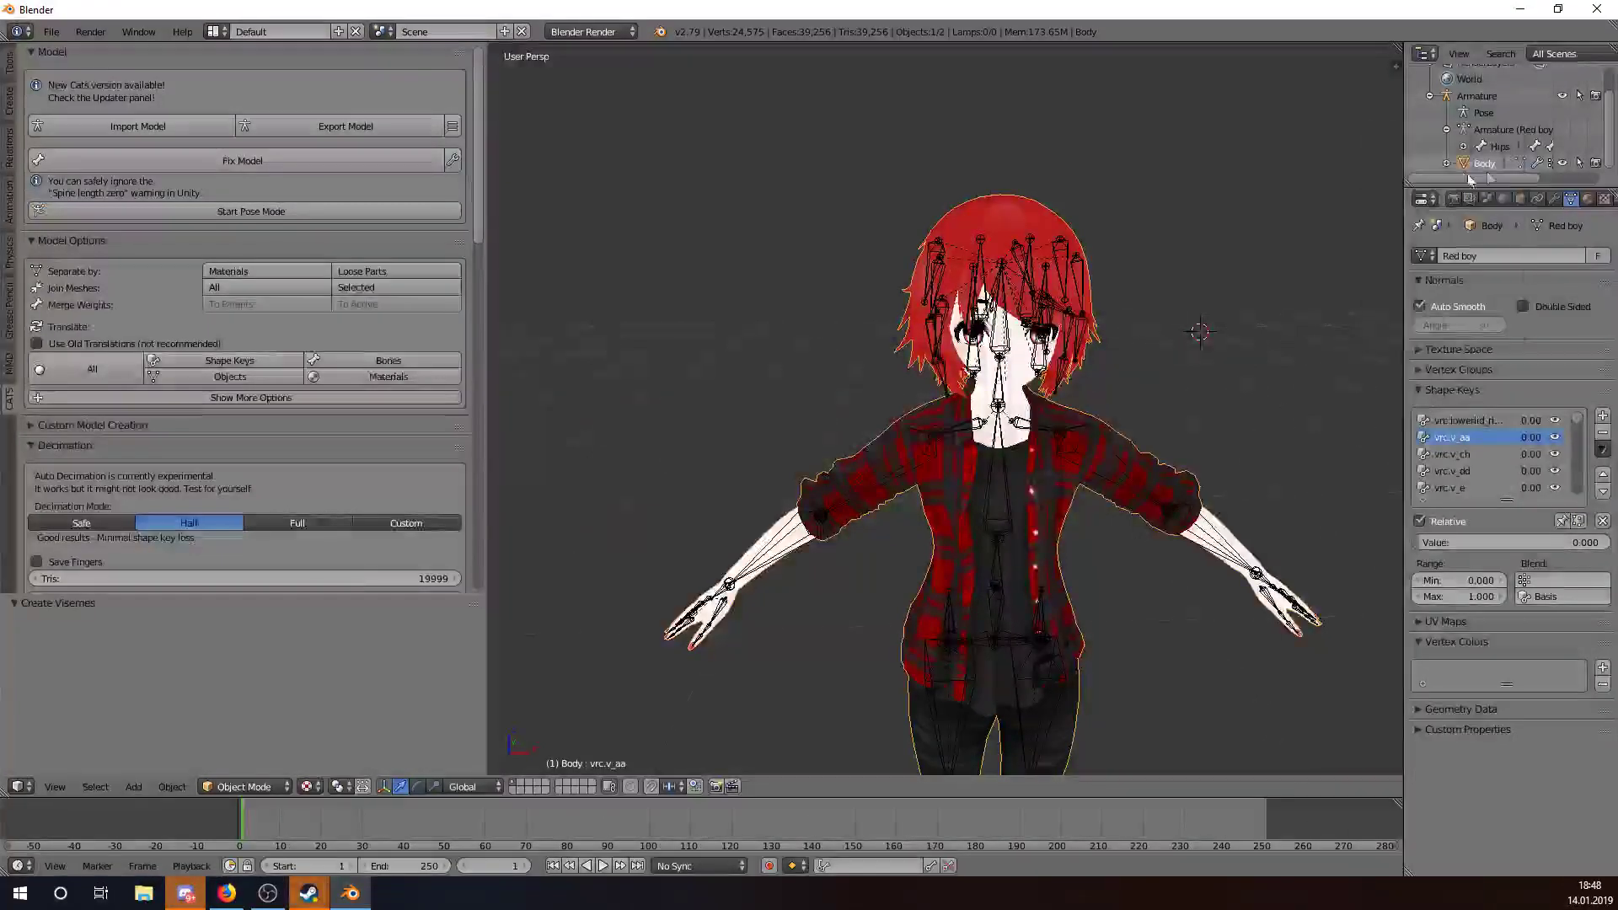
right_click(1488, 165)
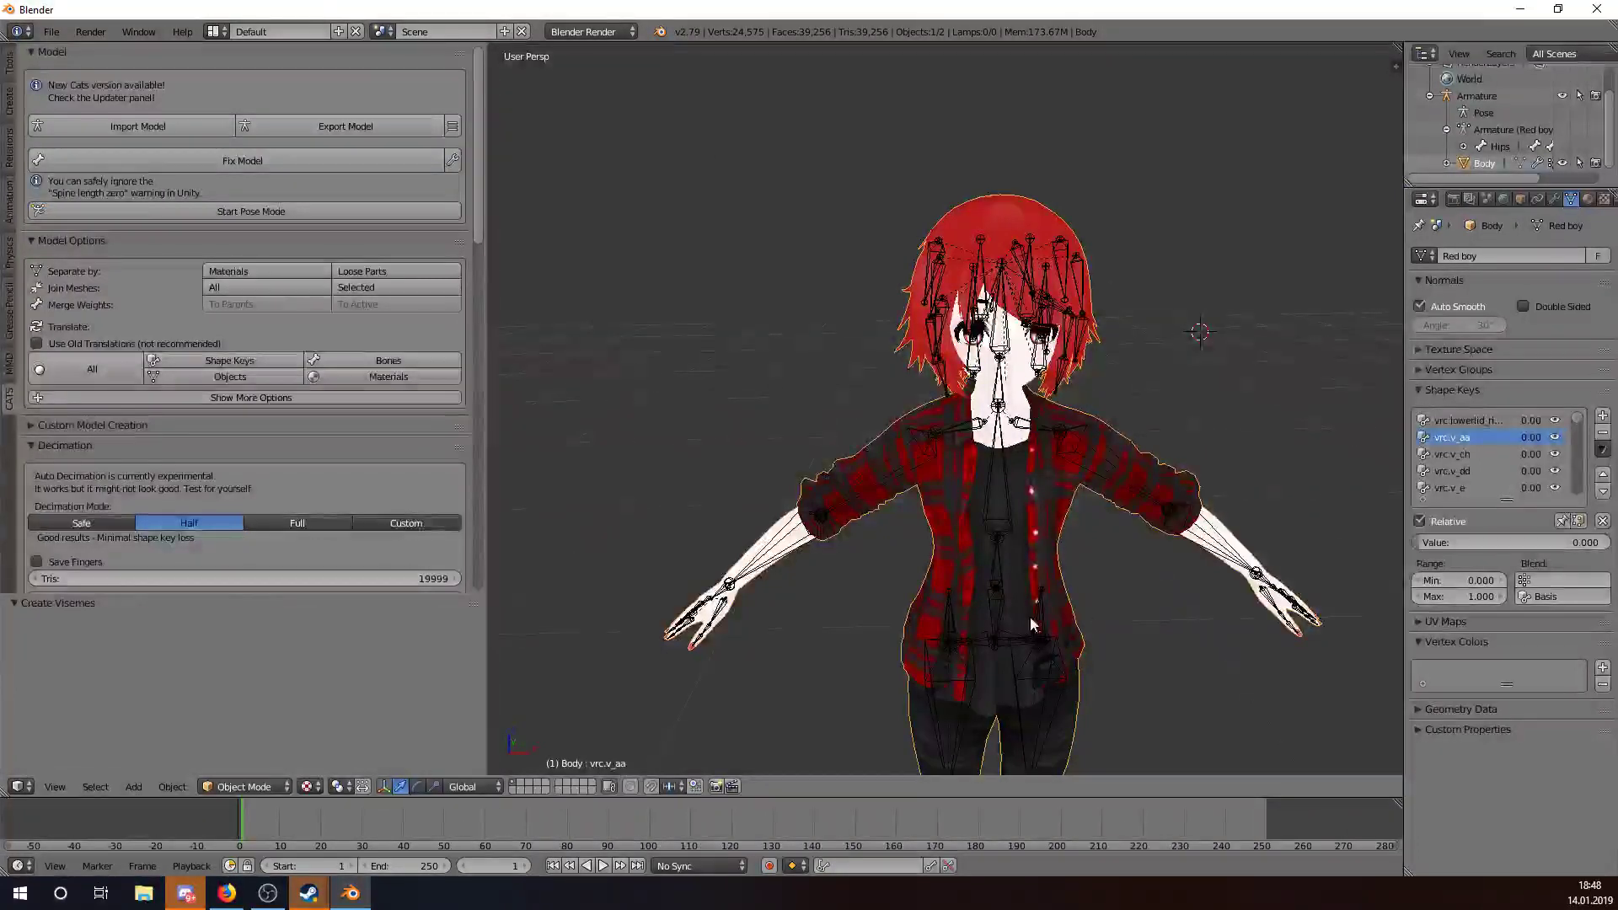
Step: Collapse the Decimation, Eye Tracking and Visemes sections of the CATS panel
left_click(80, 444)
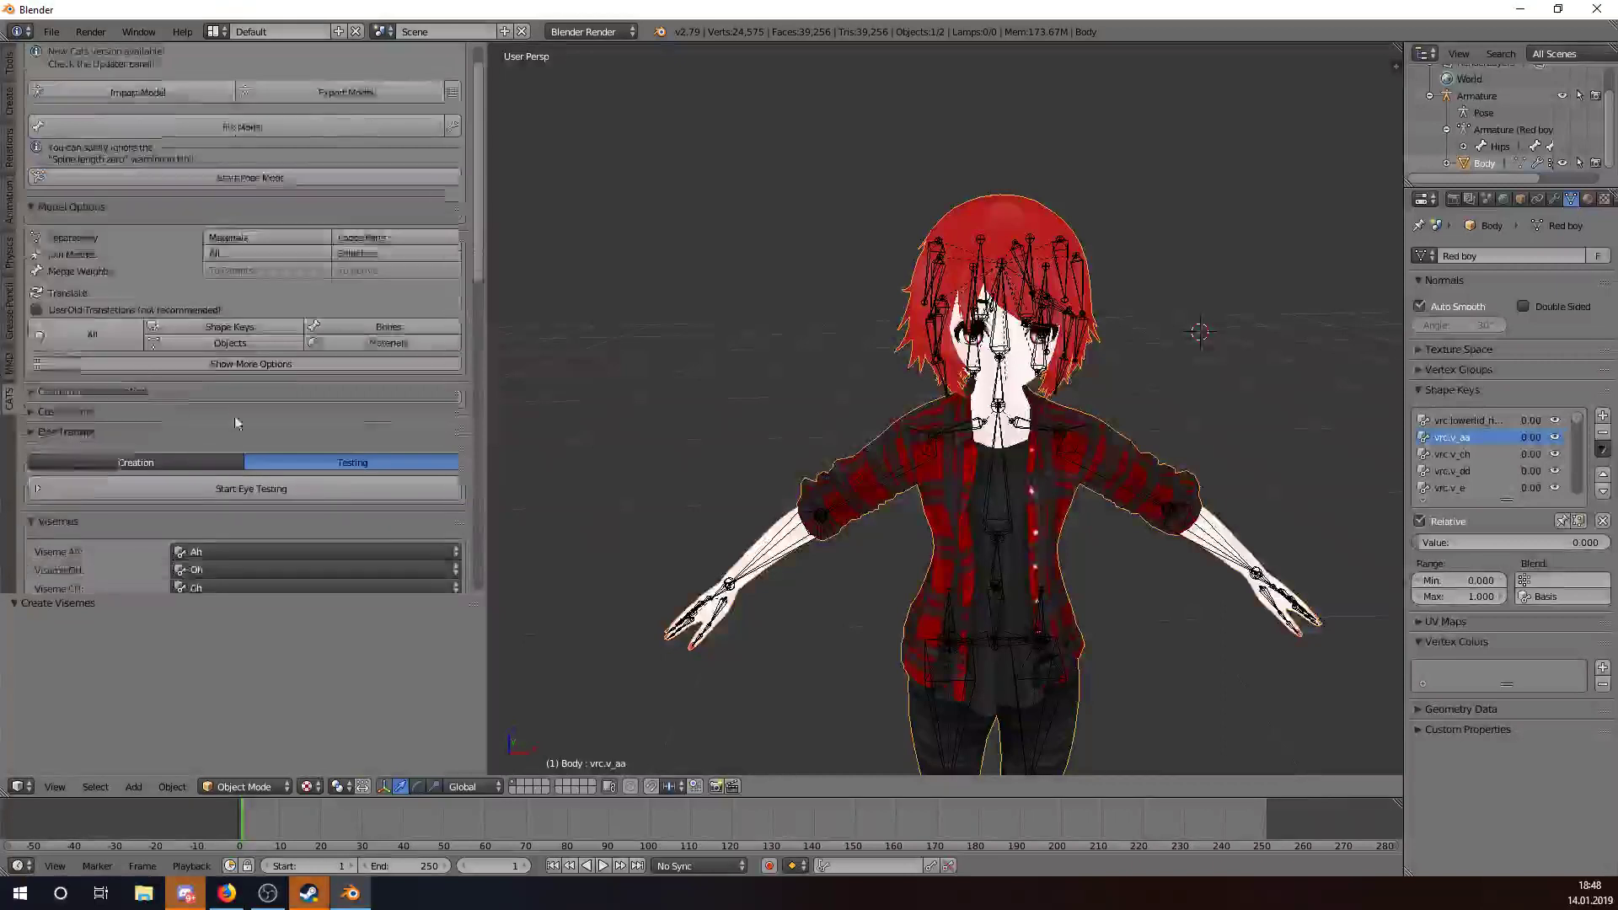
scroll(95, 329, "down", 4)
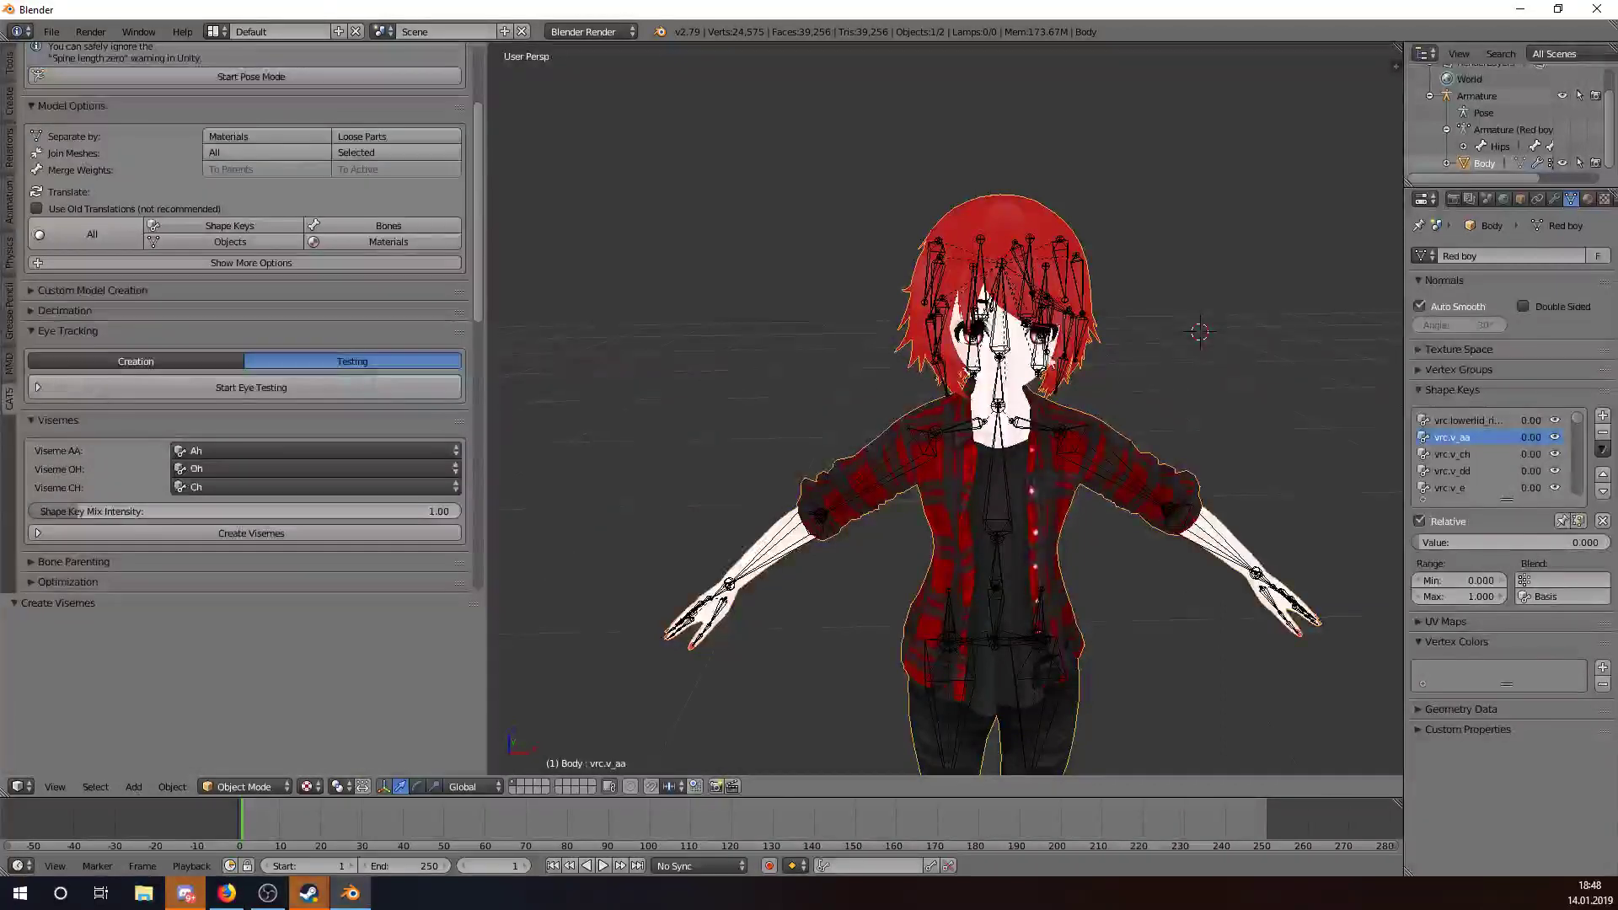
left_click(83, 331)
left_click(64, 352)
Step: Choose File > Export > FBX (.fbx) to open the export browser
left_click(49, 32)
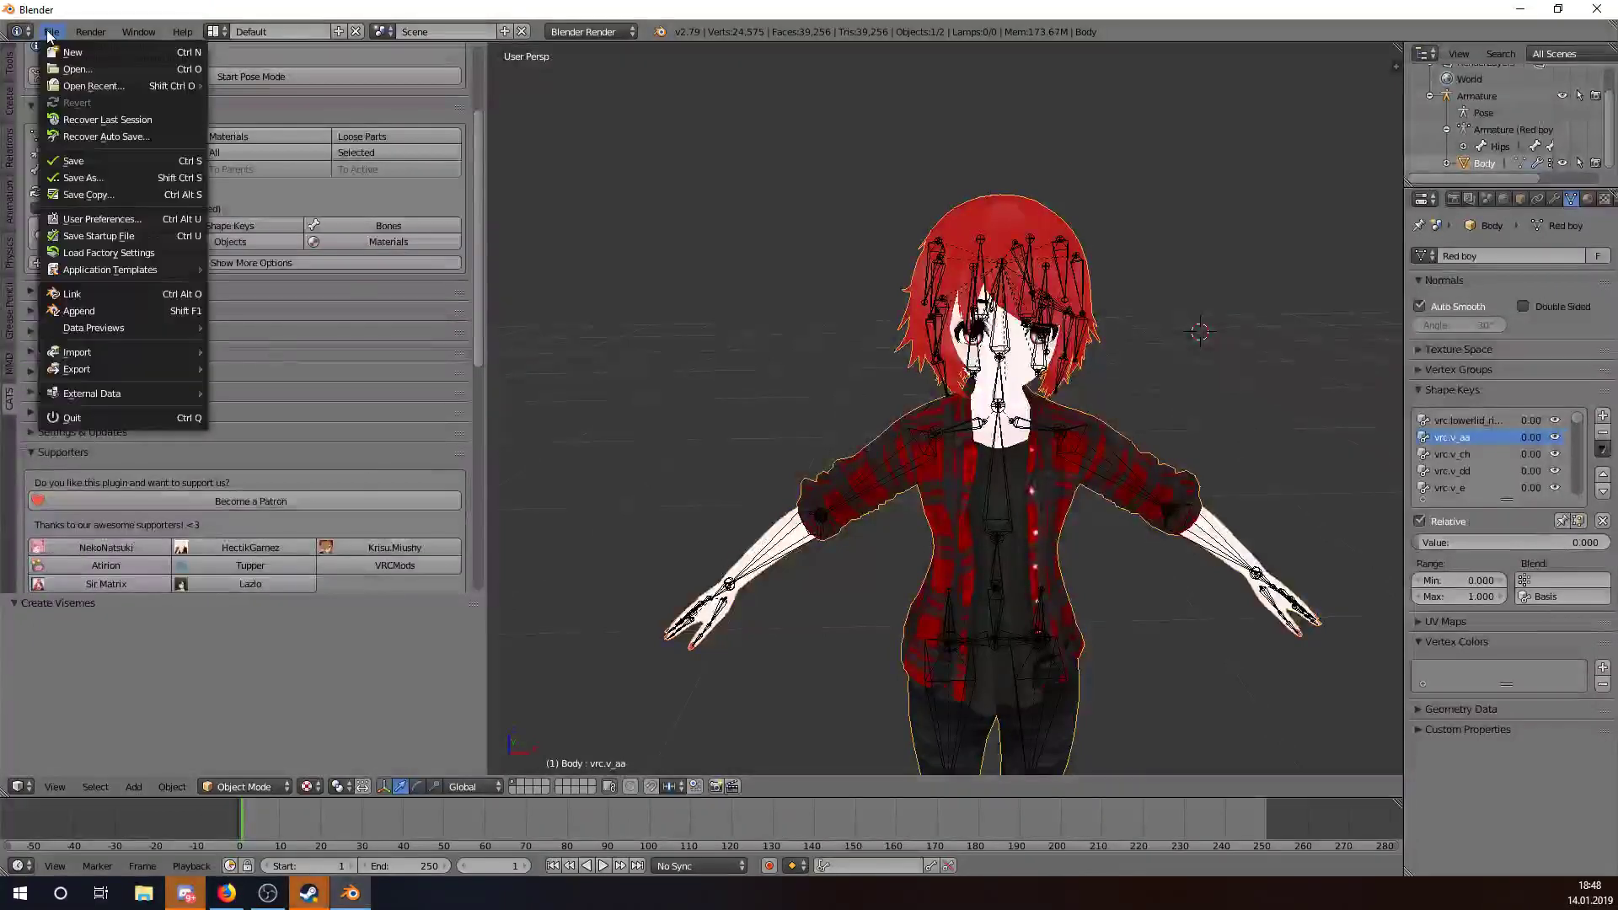
mouse_move(108, 378)
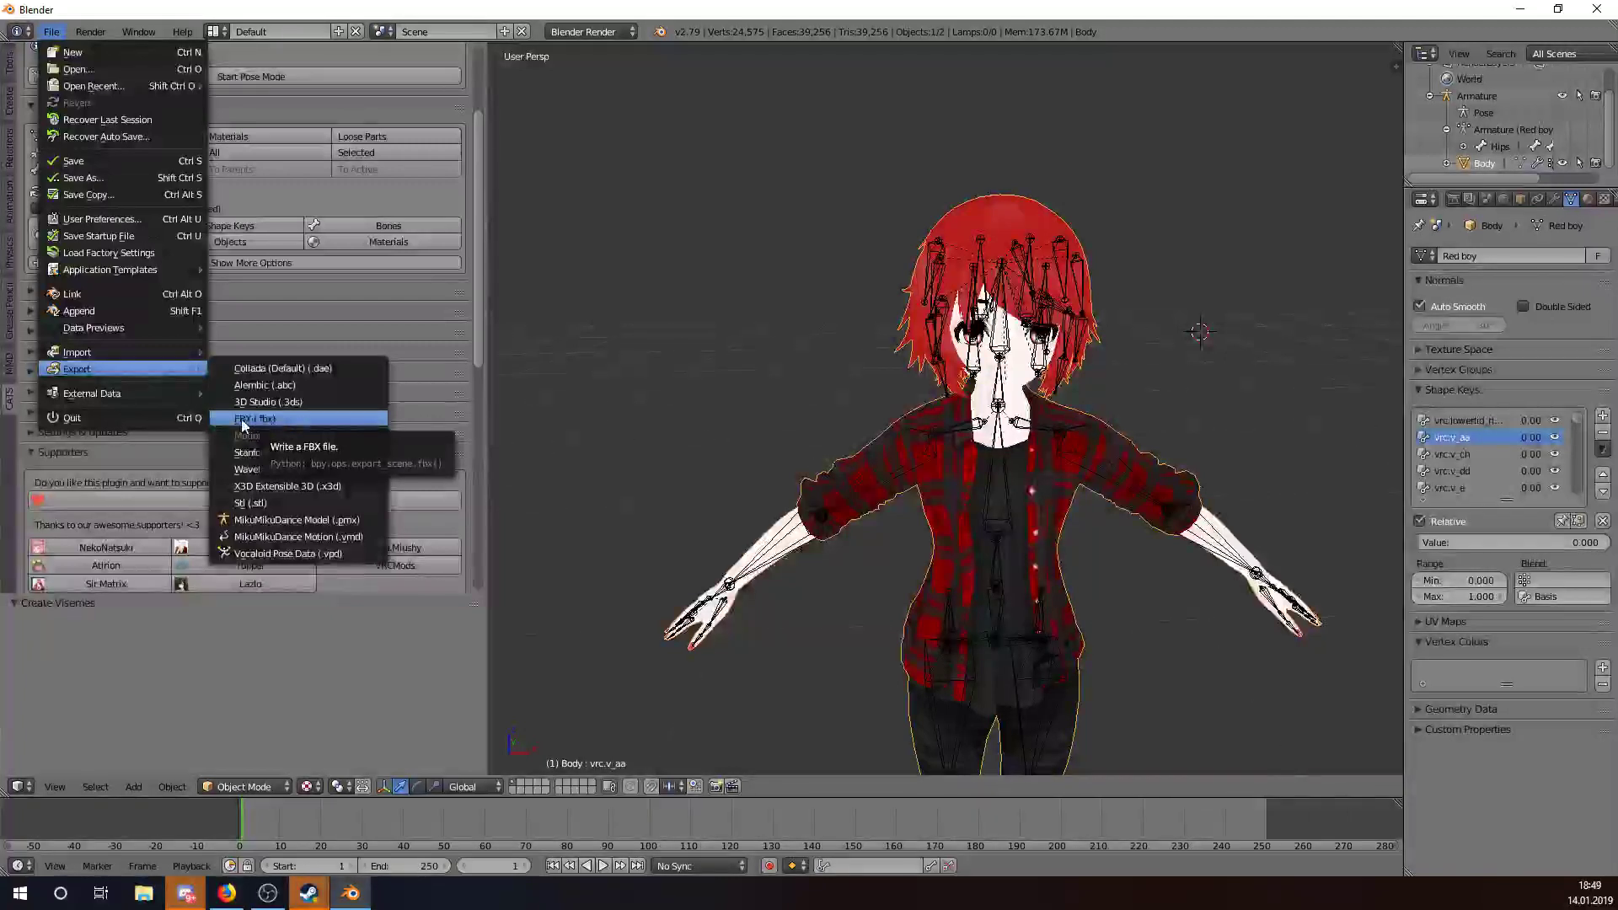
left_click(246, 421)
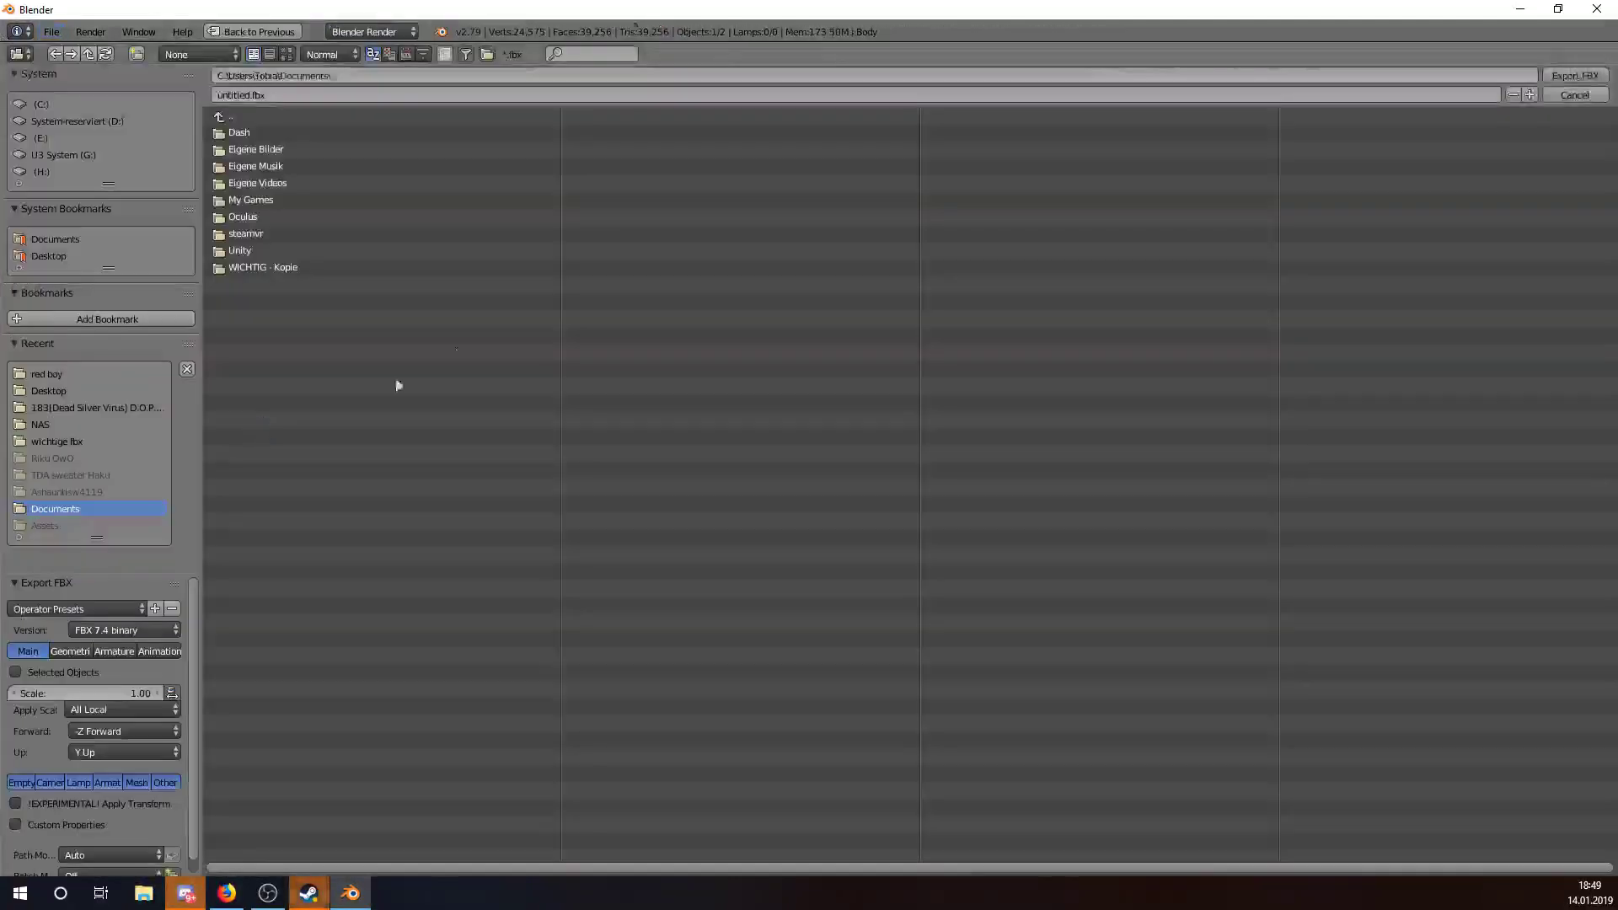
Step: Navigate to Desktop > Triplets trio OC (BlackRed) > red boy
left_click(54, 257)
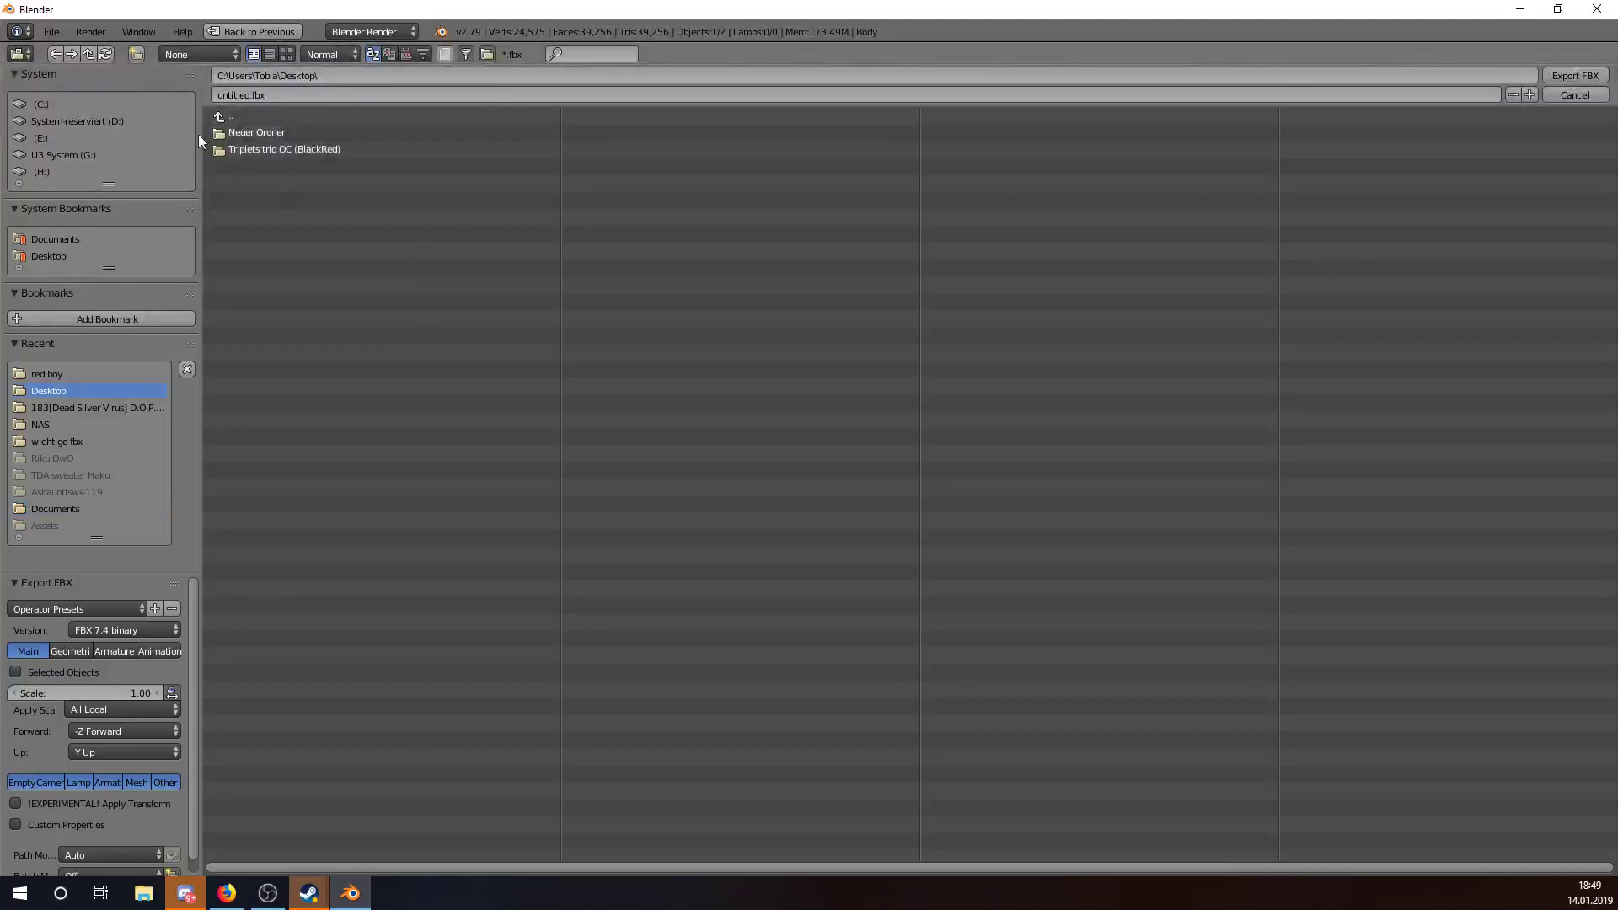
left_click(328, 149)
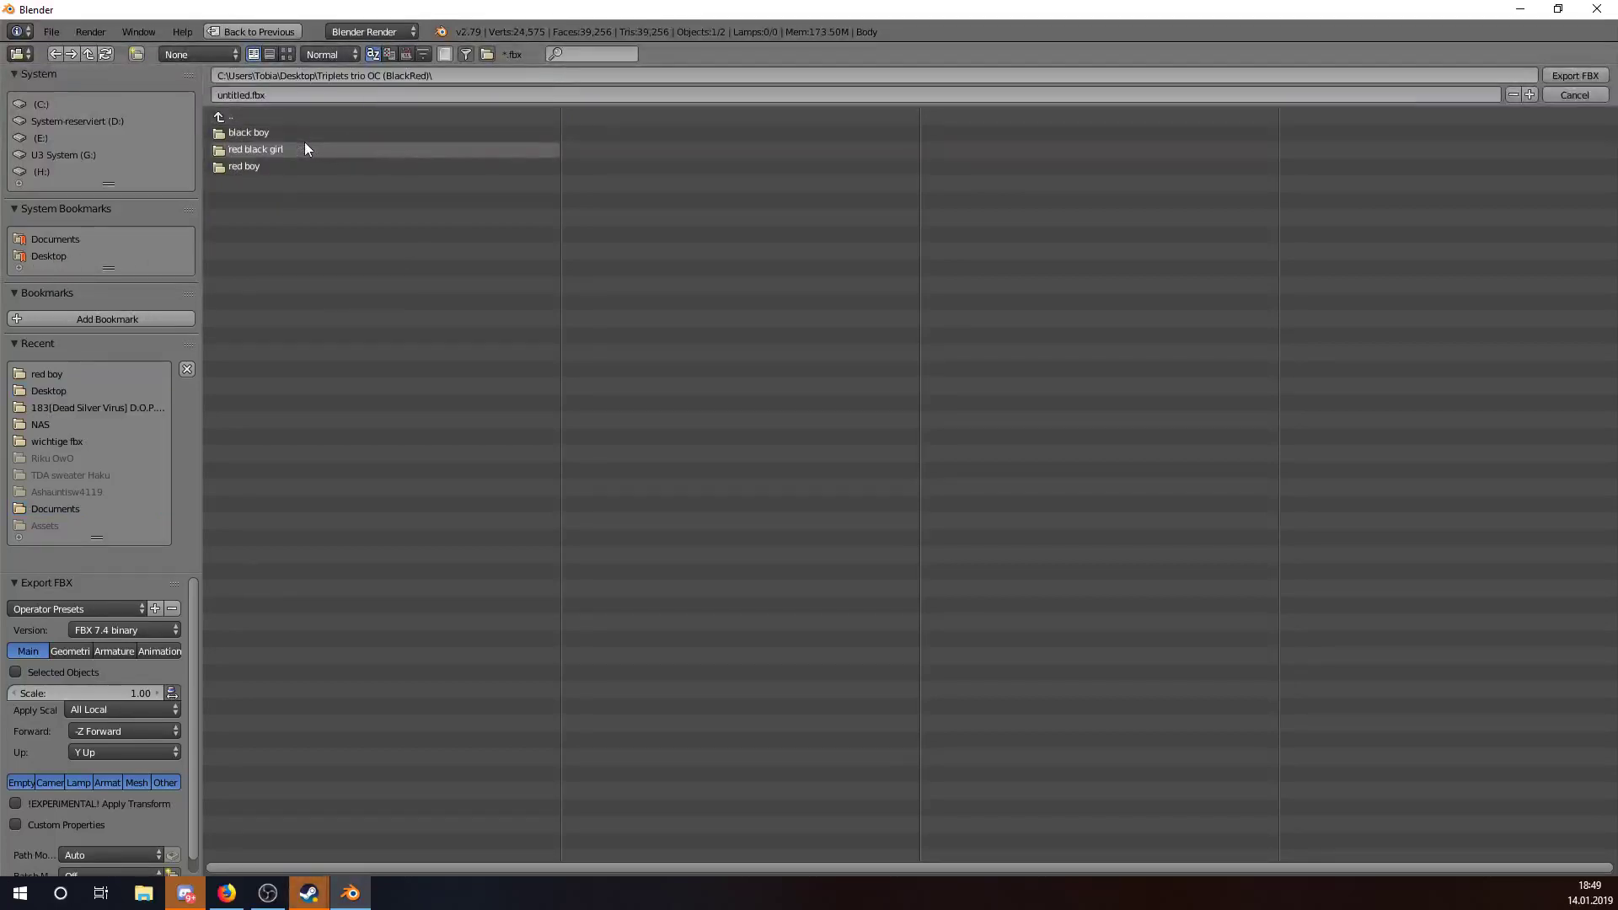
left_click(240, 166)
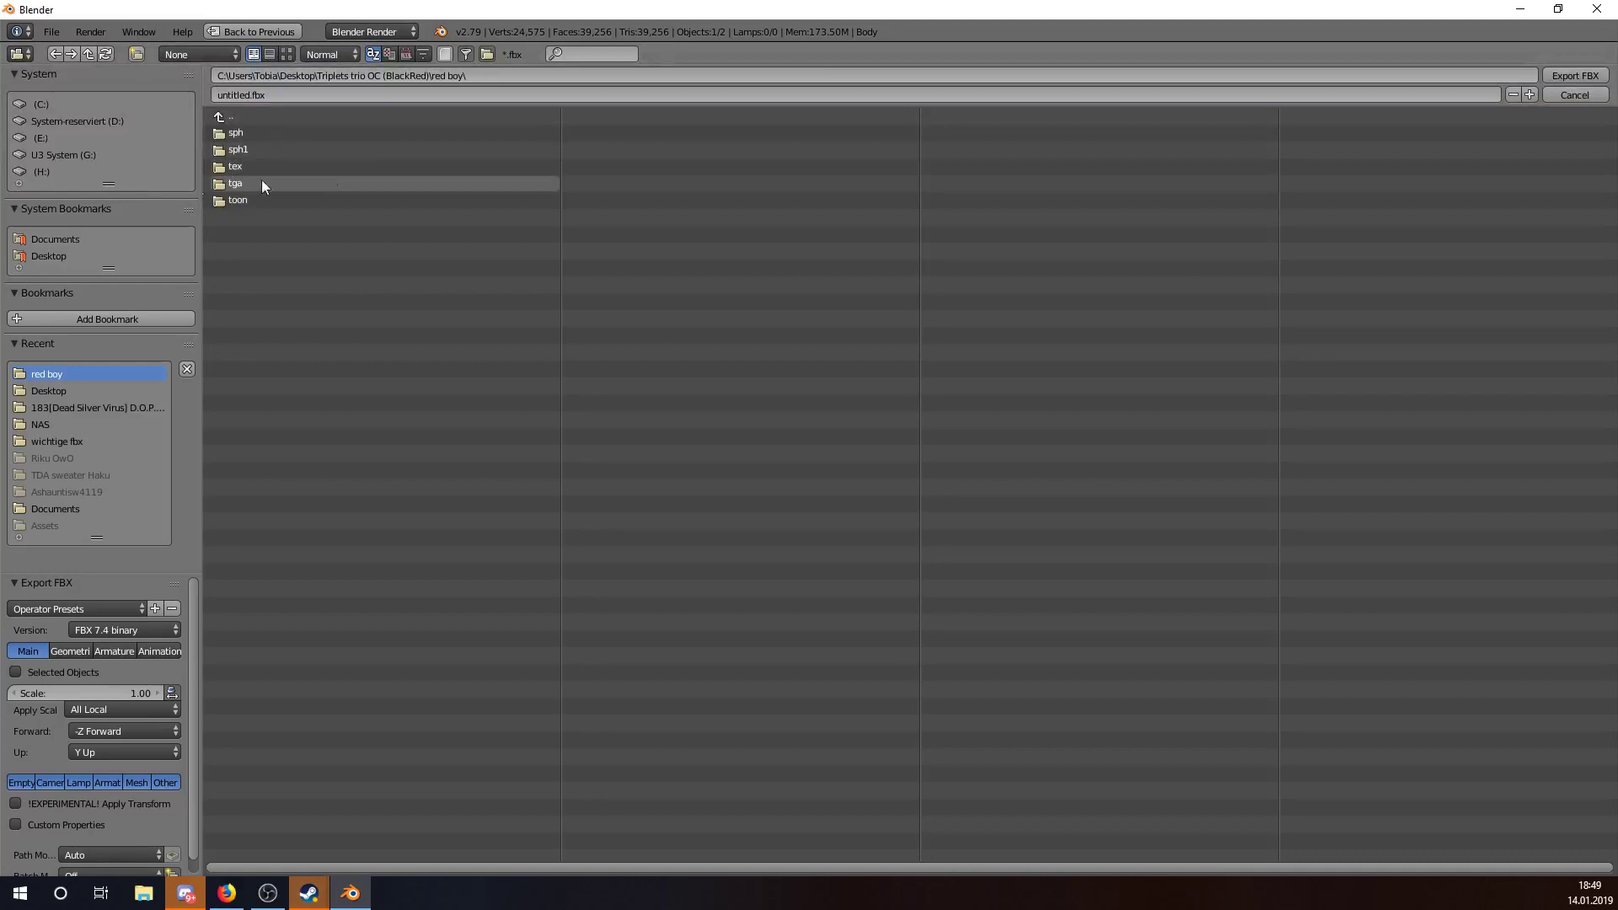
Step: Name the file 'Yt red girl .fbx' and export the model as FBX
left_click(517, 95)
key("BackSpace")
type("rED")
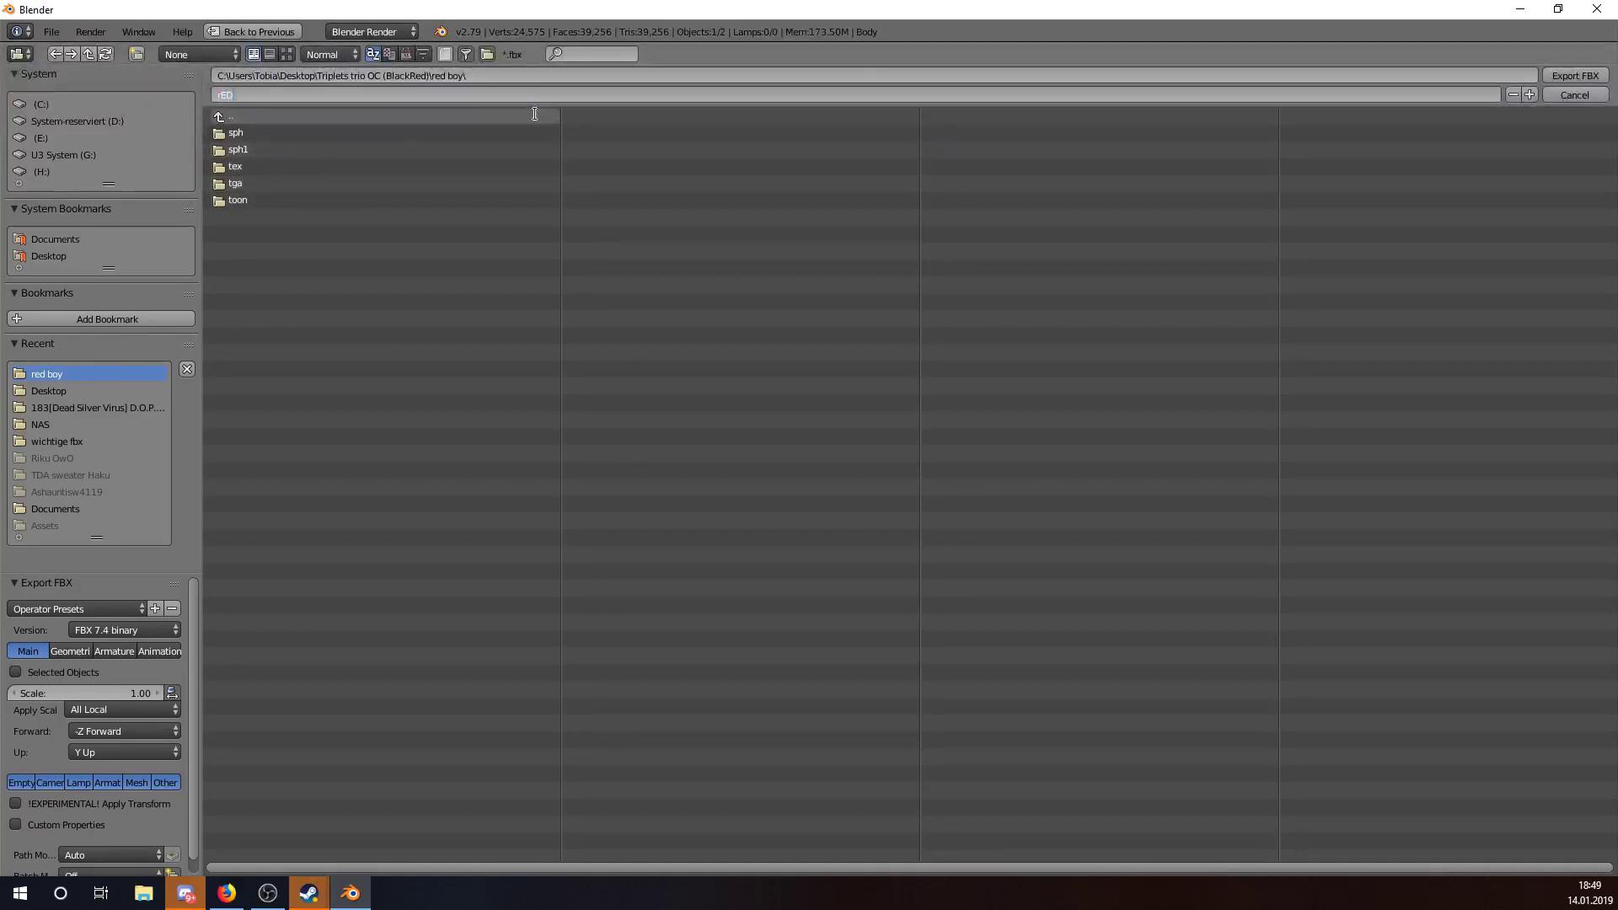
key("BackSpace")
key("BackSpace")
type("d girl")
left_click(1569, 75)
left_click(1569, 75)
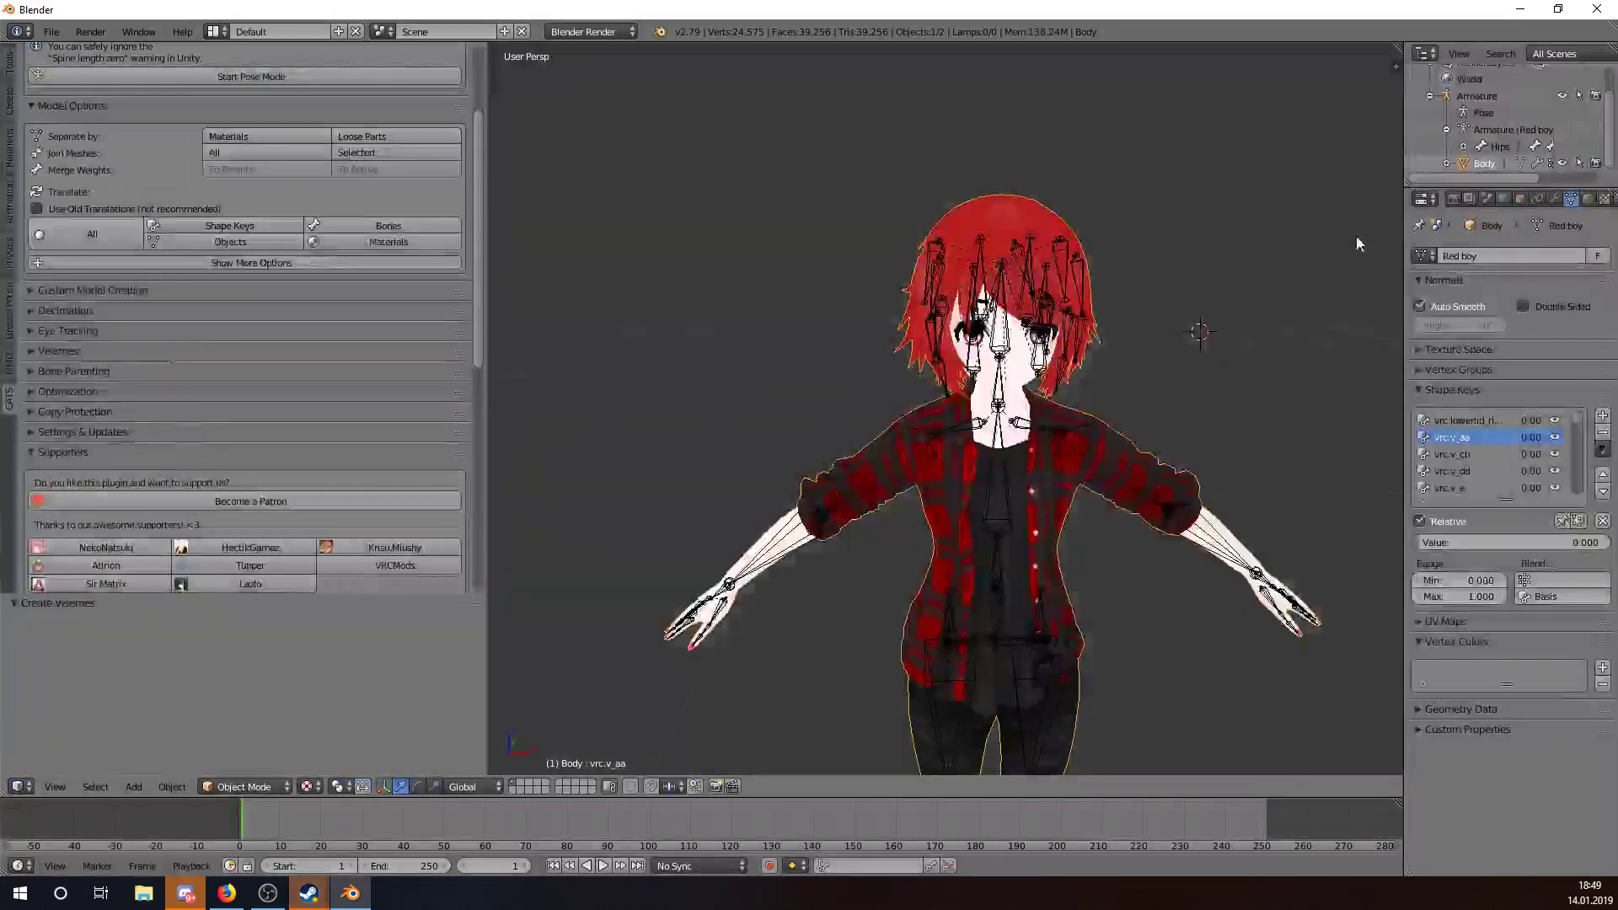
scroll(1156, 326, "down", 5)
middle_click_drag(1144, 403, 1151, 381)
middle_click_drag(1172, 453, 1131, 346, "shift")
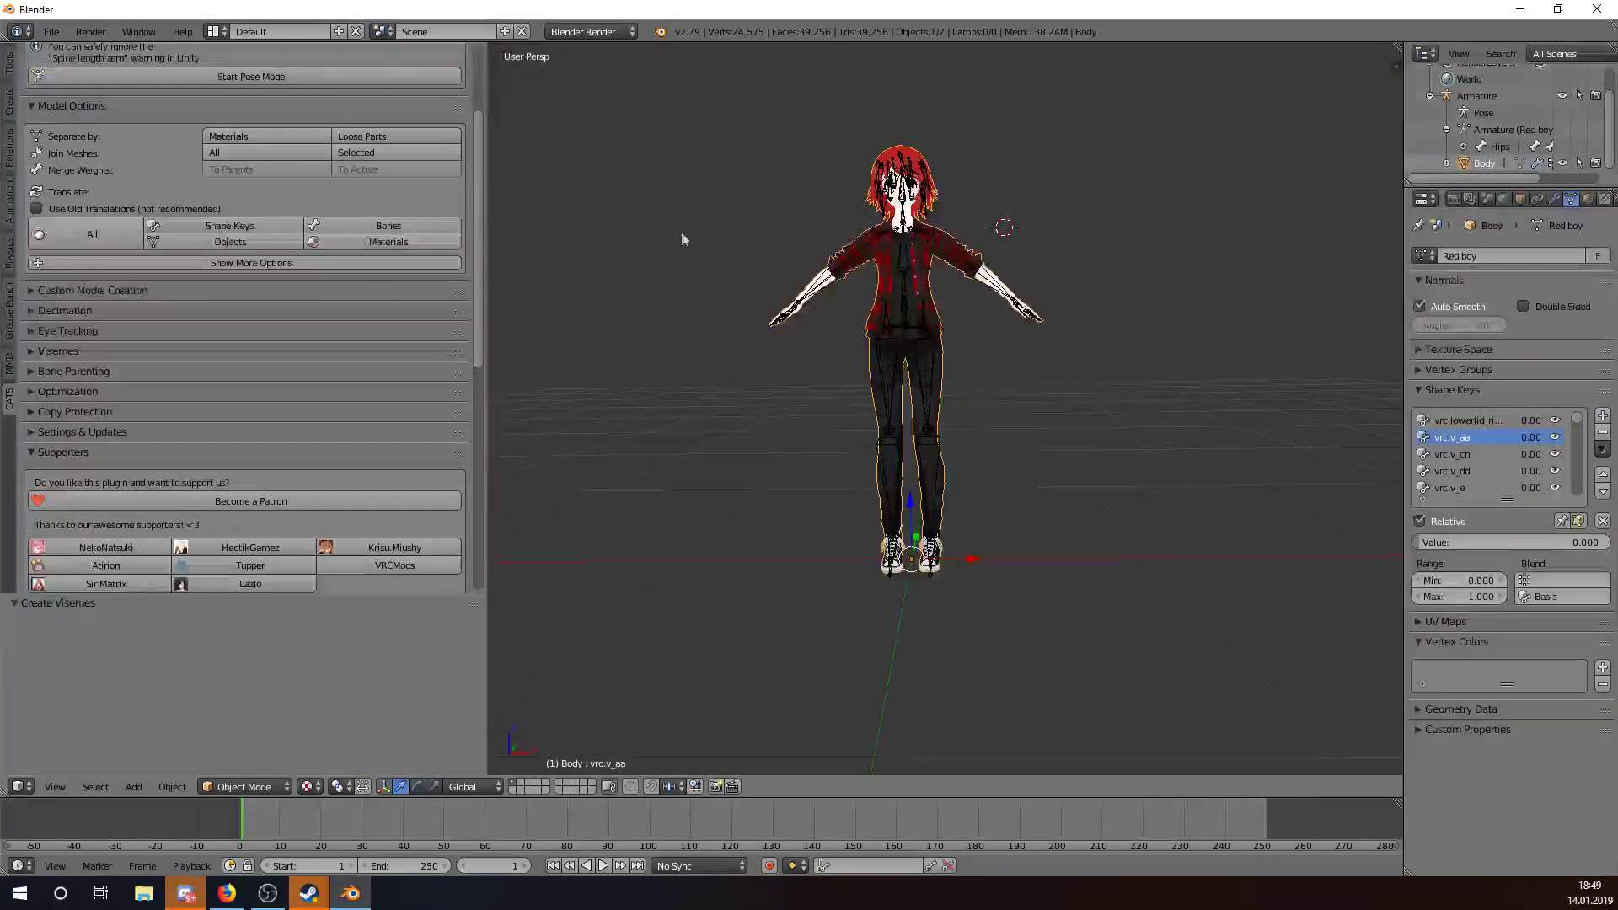
Step: Restore Blender from maximized to a smaller window, revealing the Windows desktop
middle_click_drag(674, 392, 705, 415)
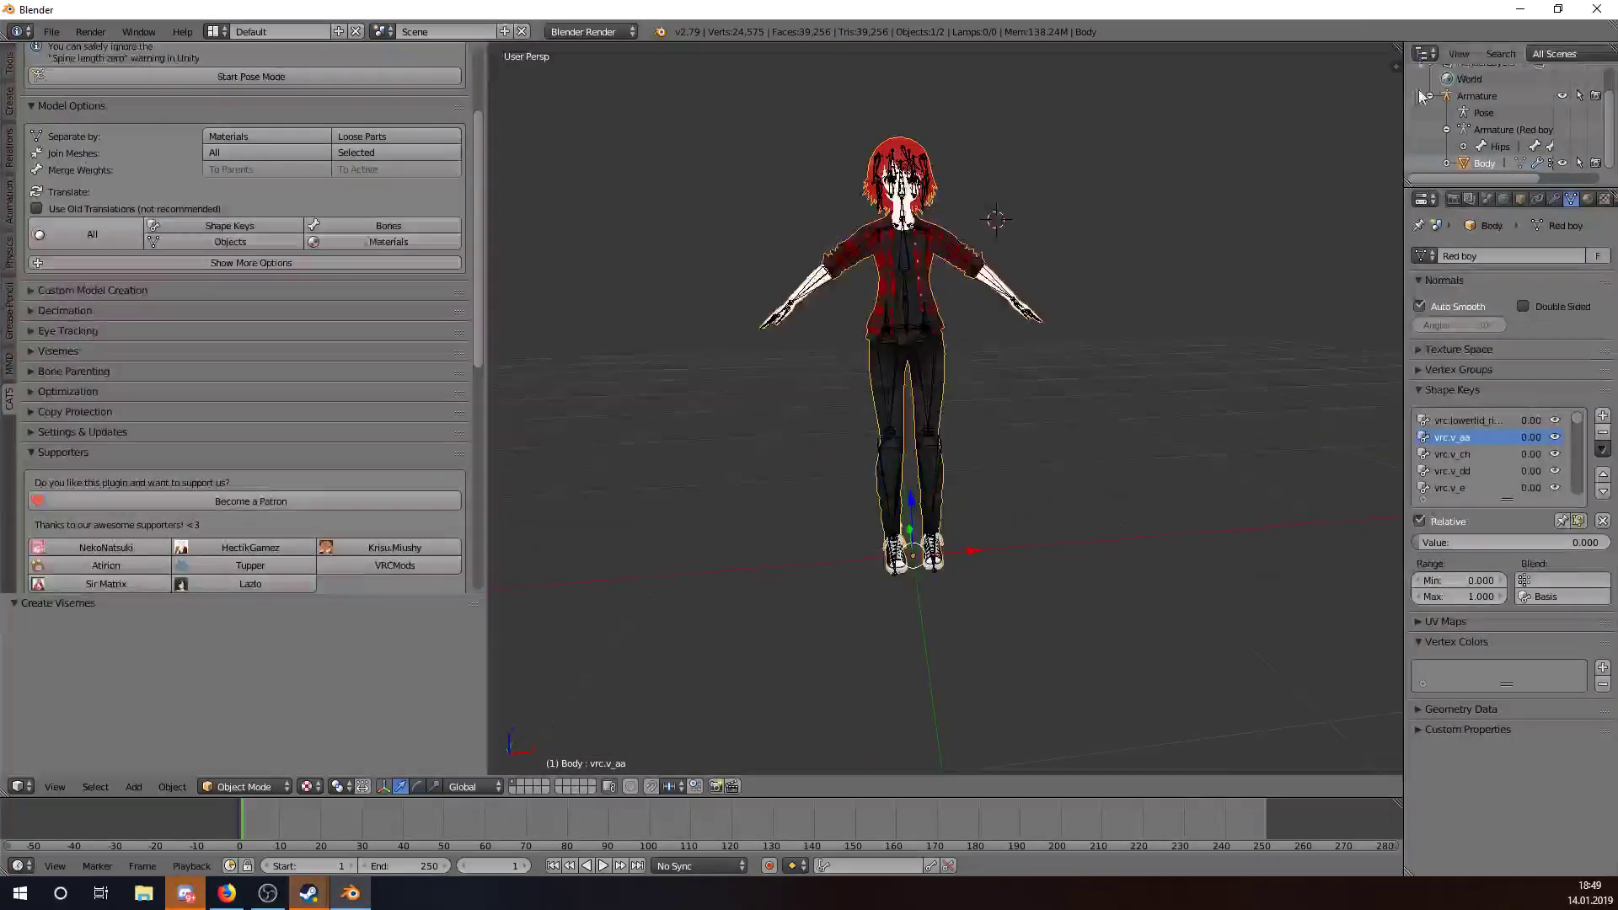
double_click(1280, 26)
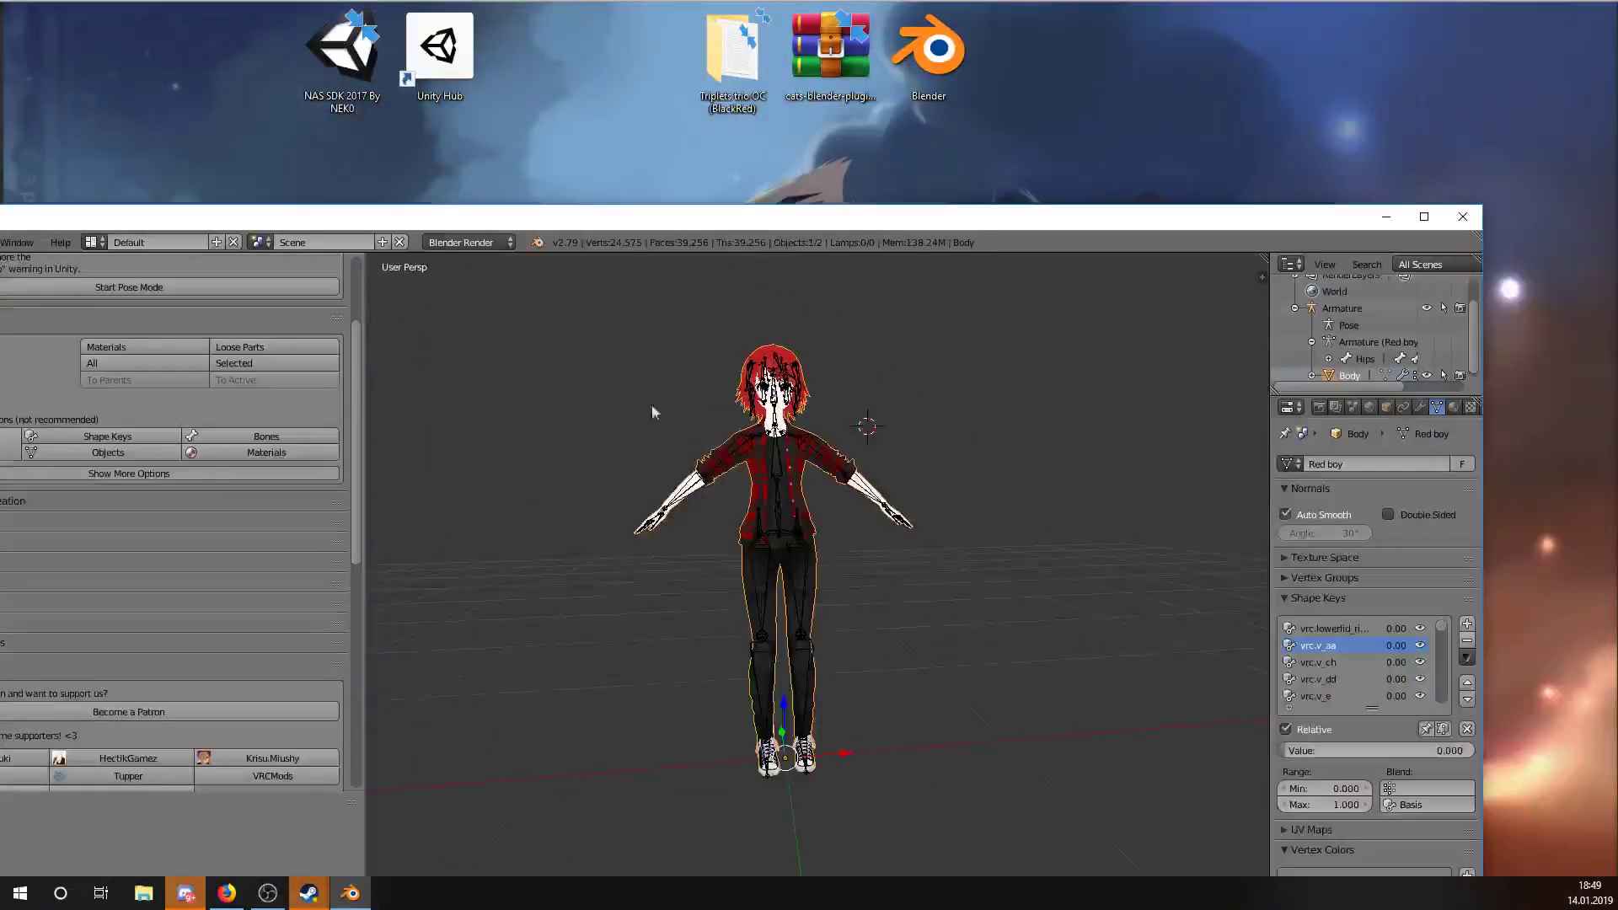